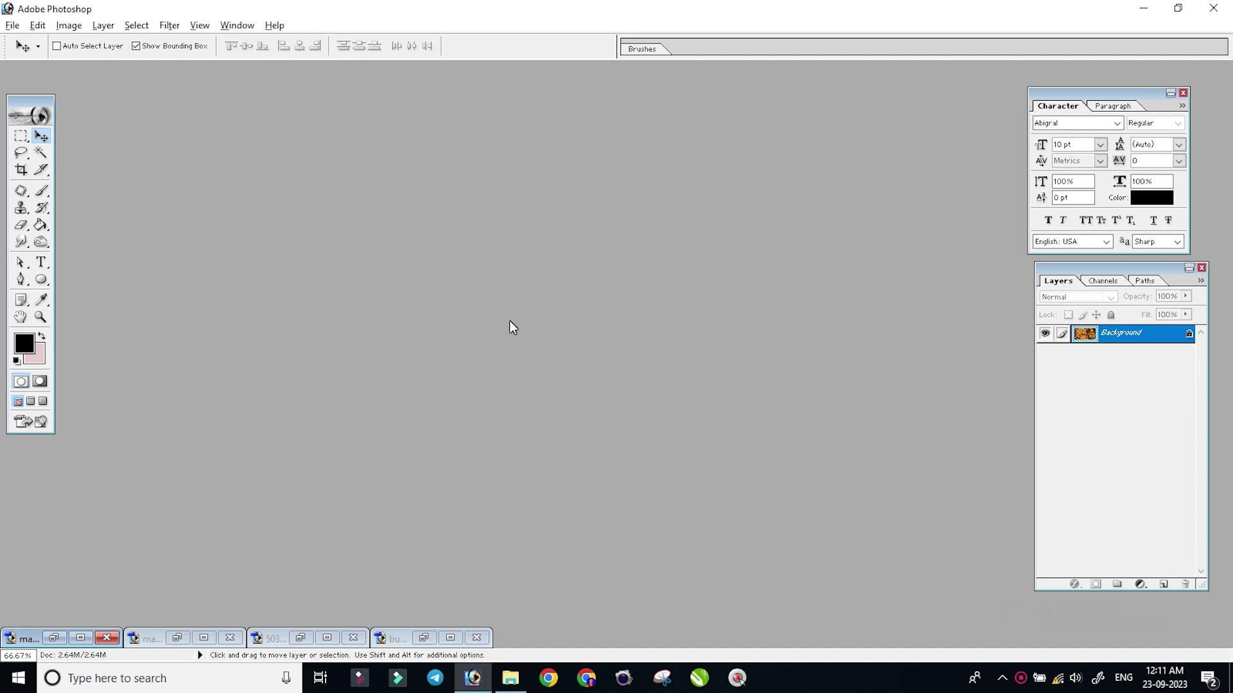
Start a new white document 3.75 × 2.25 inches at 300 pixels/inch.
key("ctrl+n")
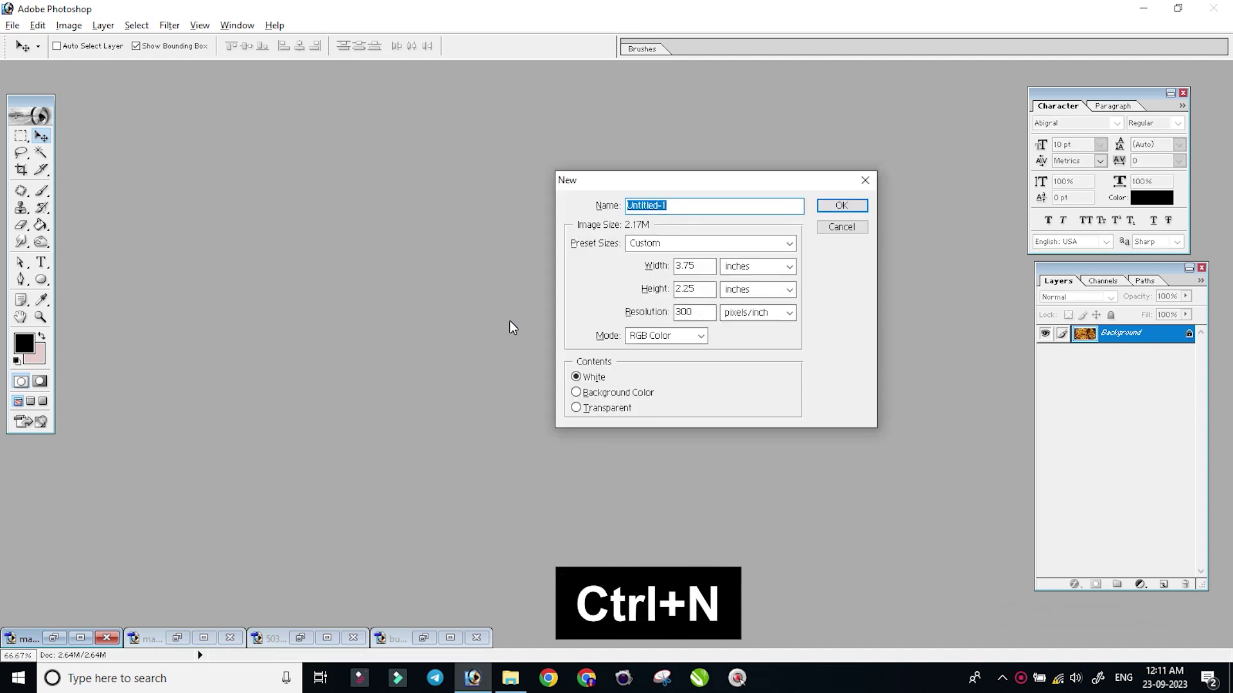
key("Tab")
key("Tab")
key("BackSpace")
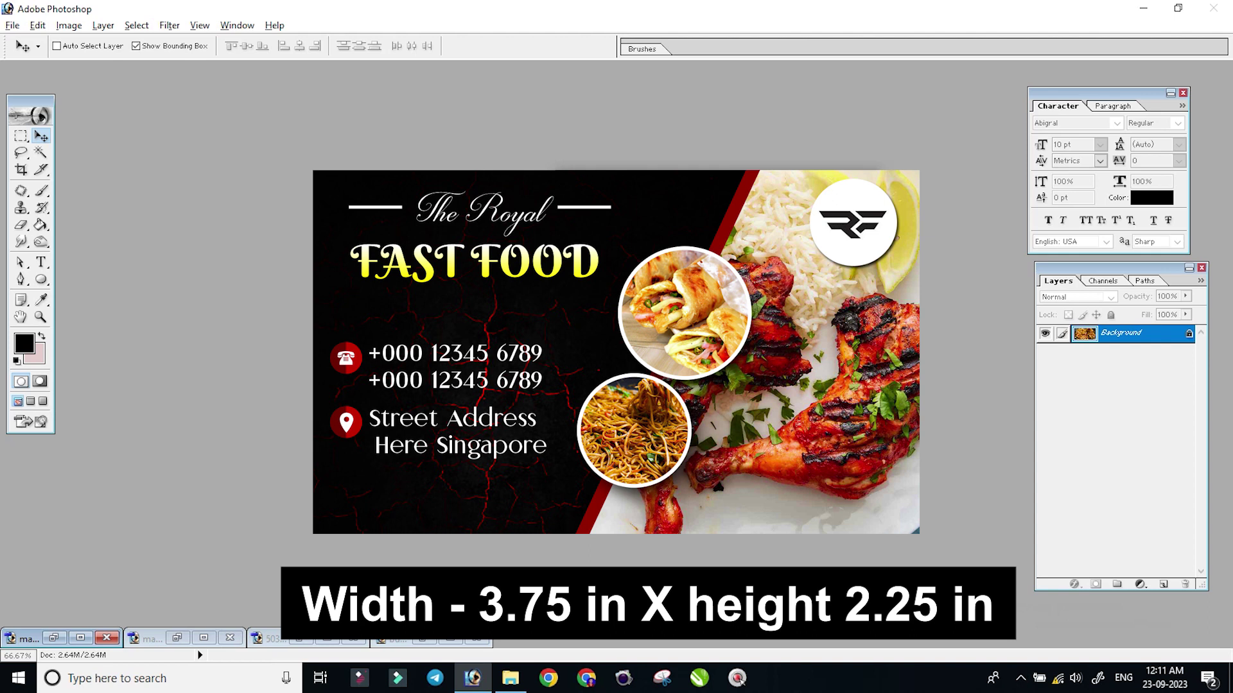
left_click(697, 313)
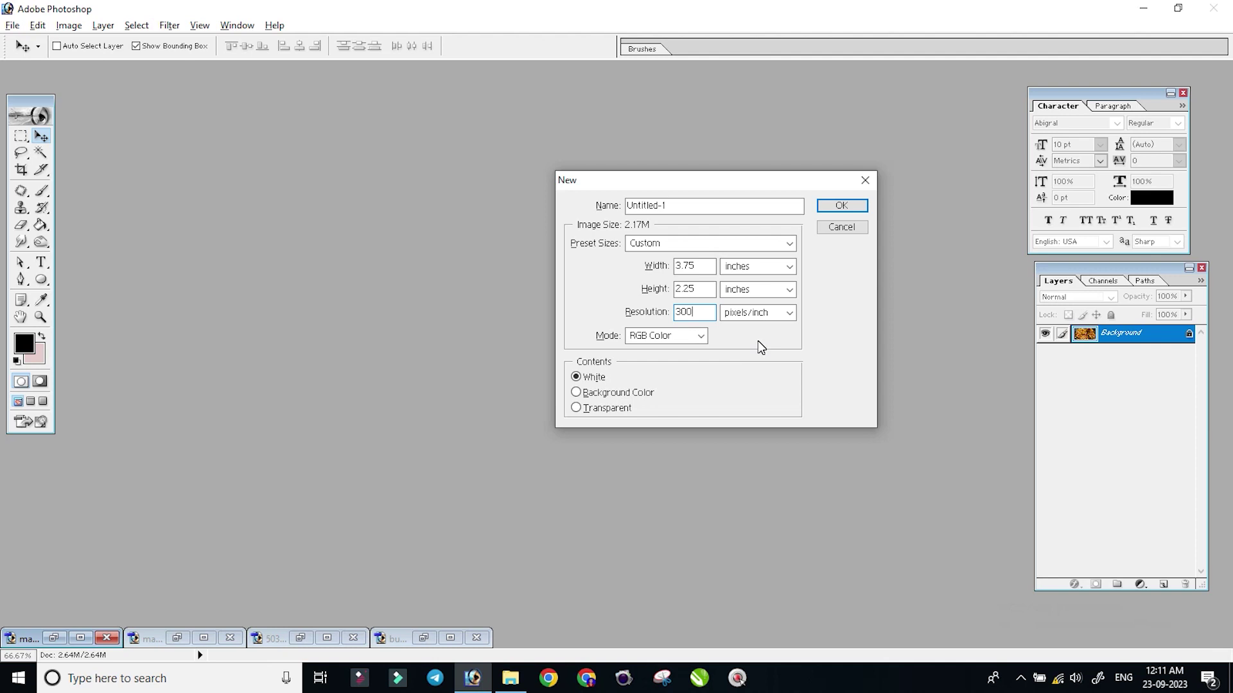
left_click(841, 206)
Arrange and maximize the new document window so the whole canvas is visible.
left_click_drag(643, 93, 666, 87)
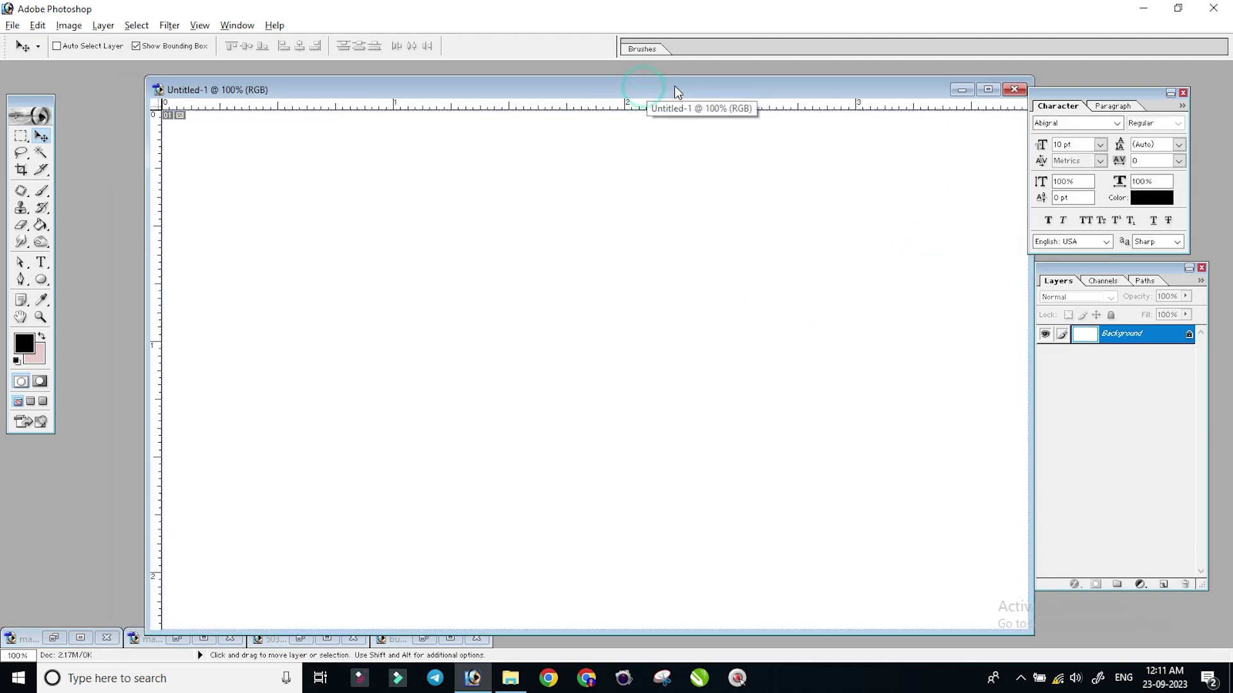
key("ctrl+minus")
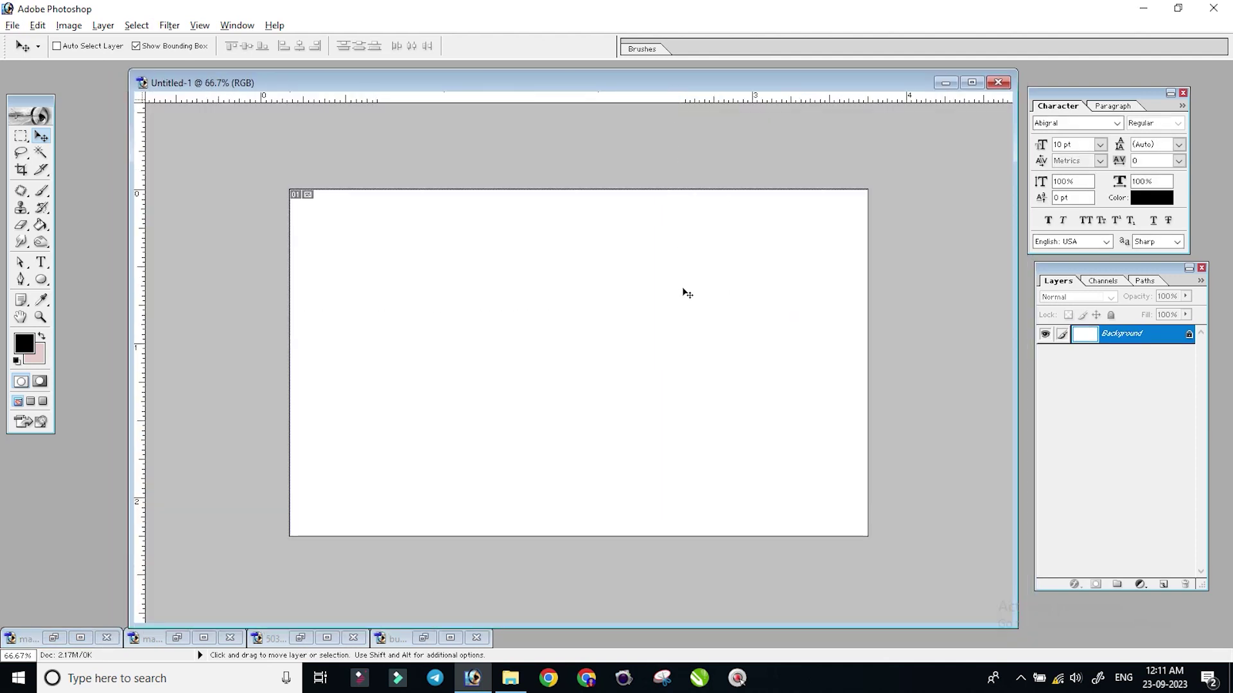
scroll(683, 293, "up", 1)
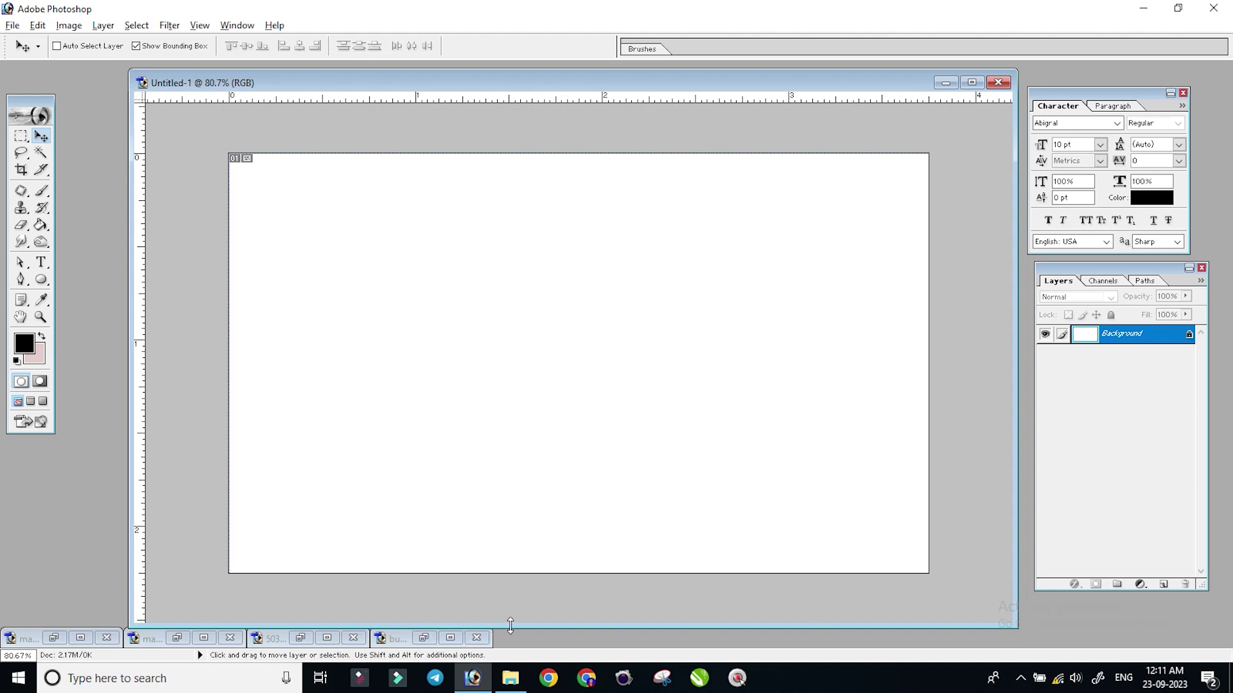
left_click_drag(510, 626, 510, 588)
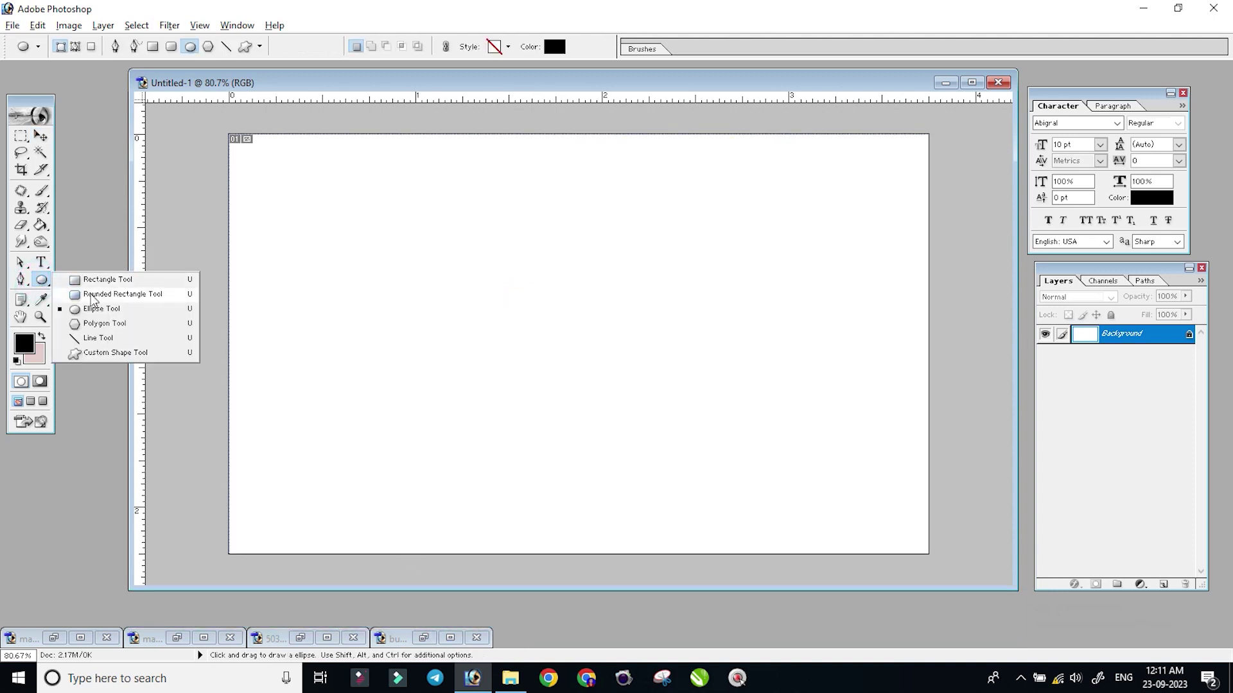
left_click_drag(41, 280, 96, 280)
left_click(971, 82)
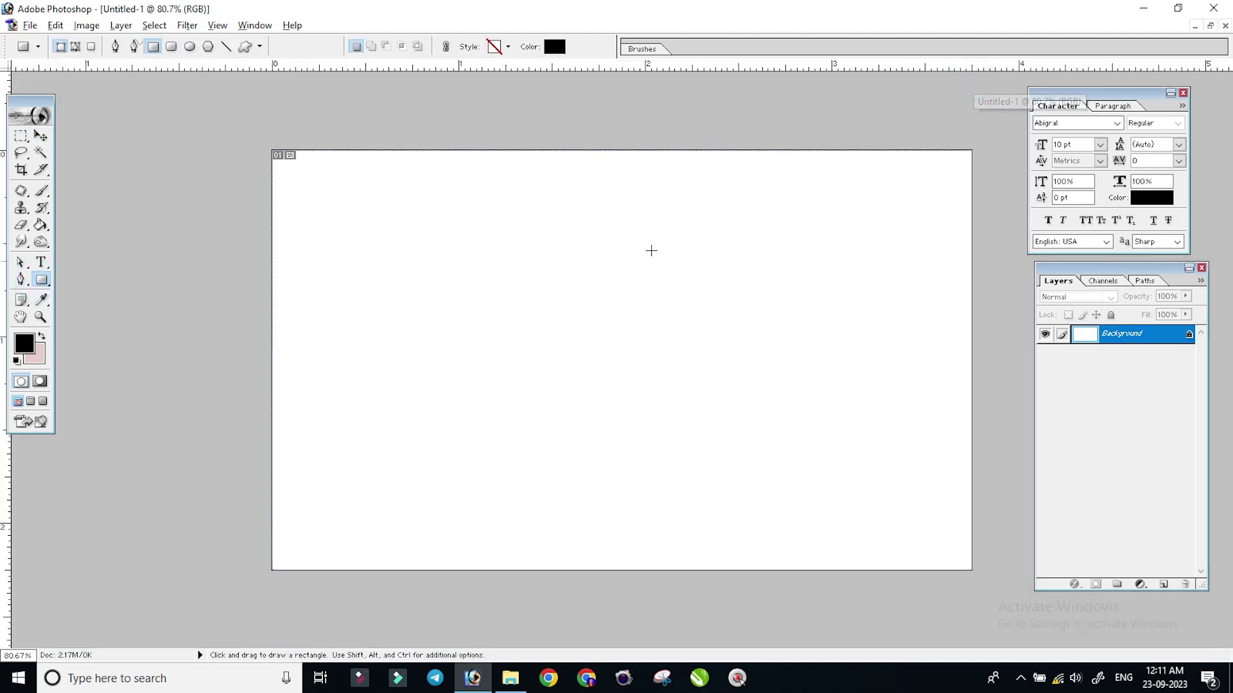
Draw a black rectangle, widen it left, and drag its top-left anchor right to slant the edge.
left_click(41, 279)
left_click(39, 136)
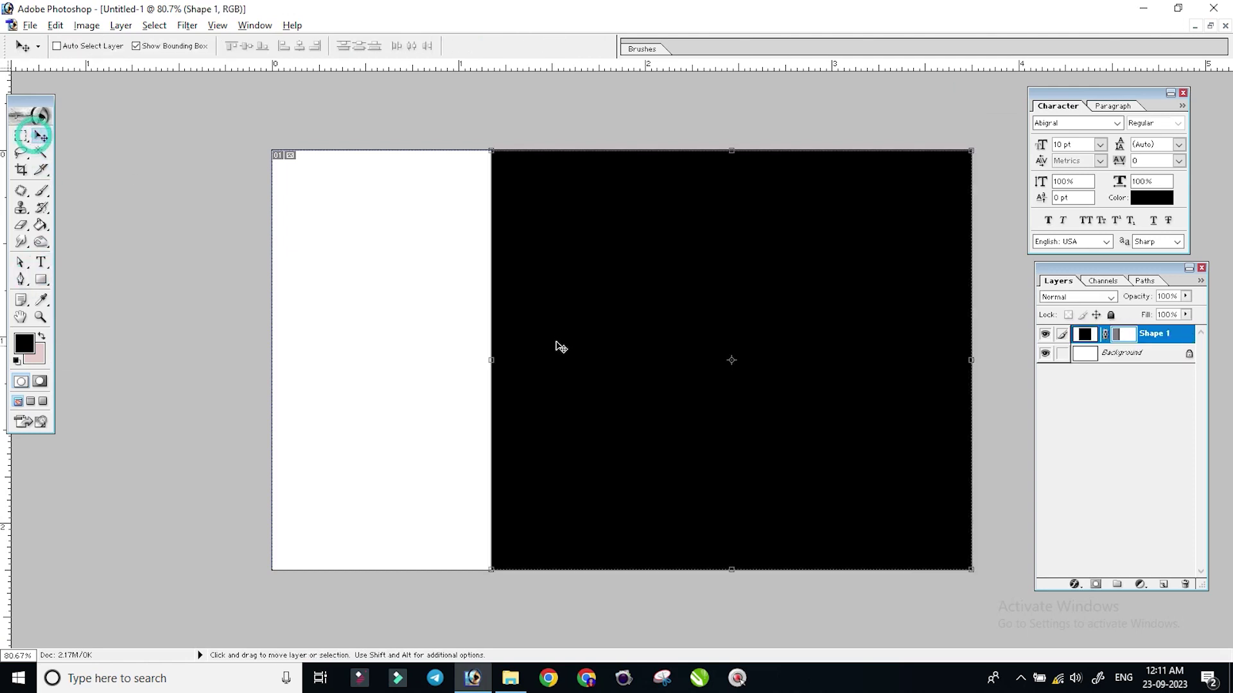
left_click_drag(490, 360, 464, 357)
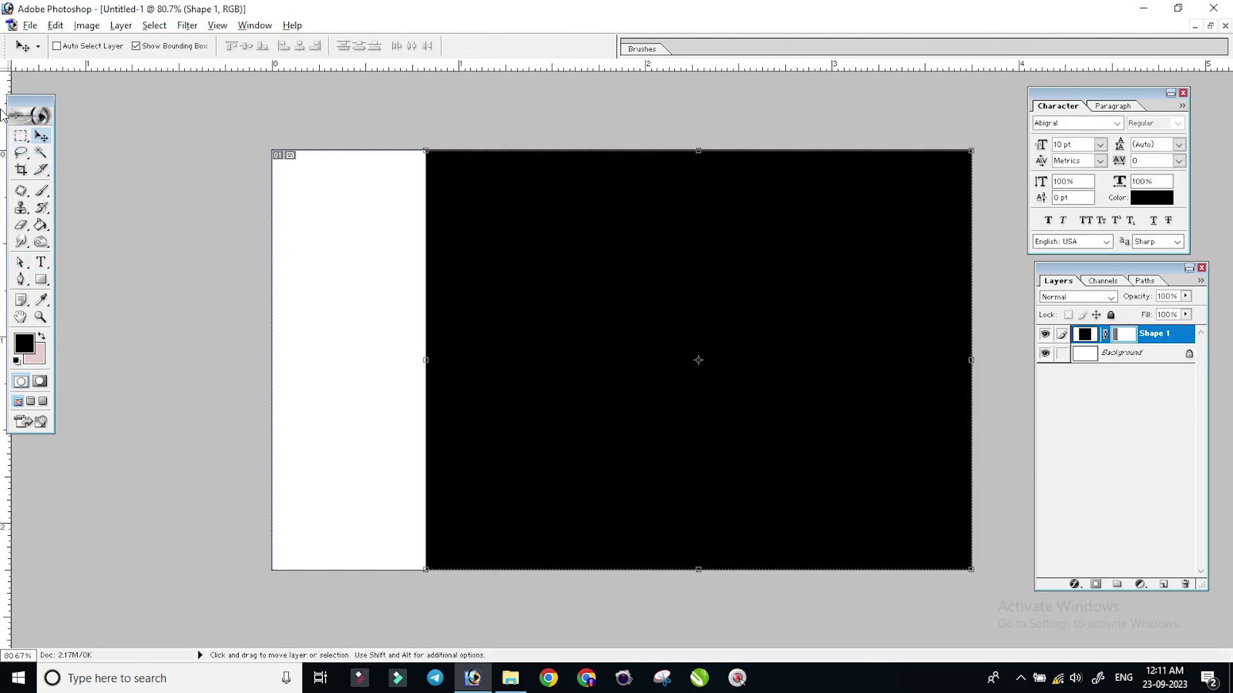
left_click(20, 265)
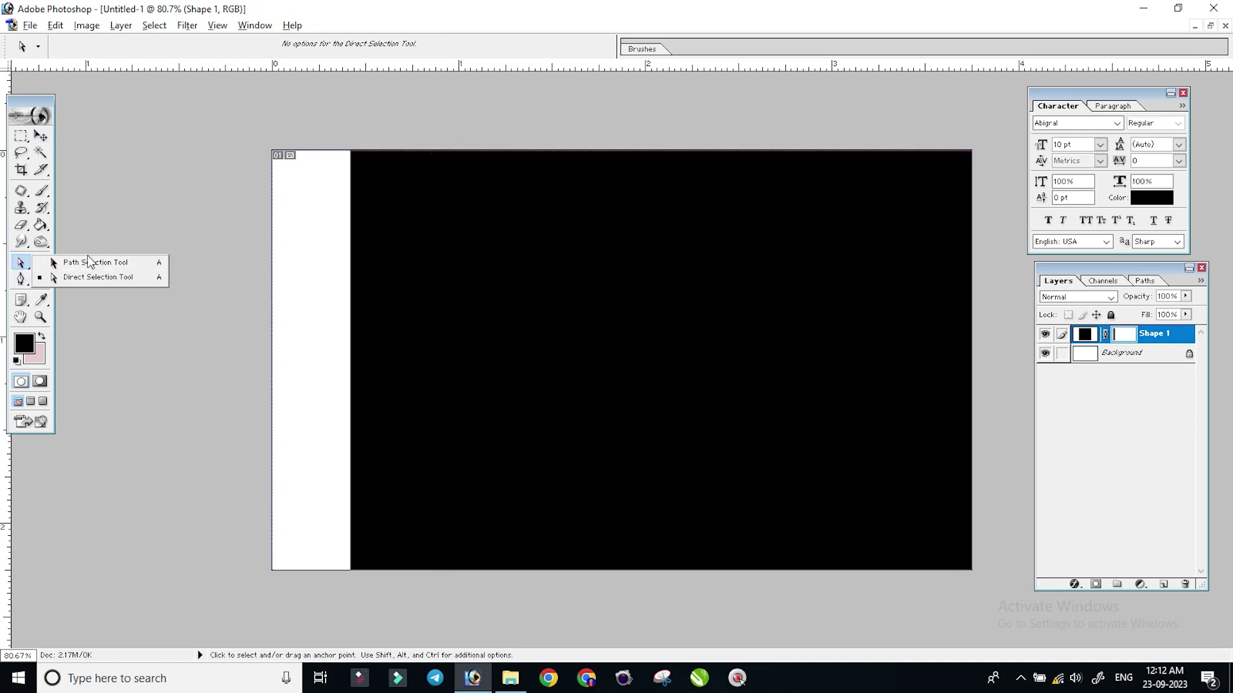
left_click(99, 276)
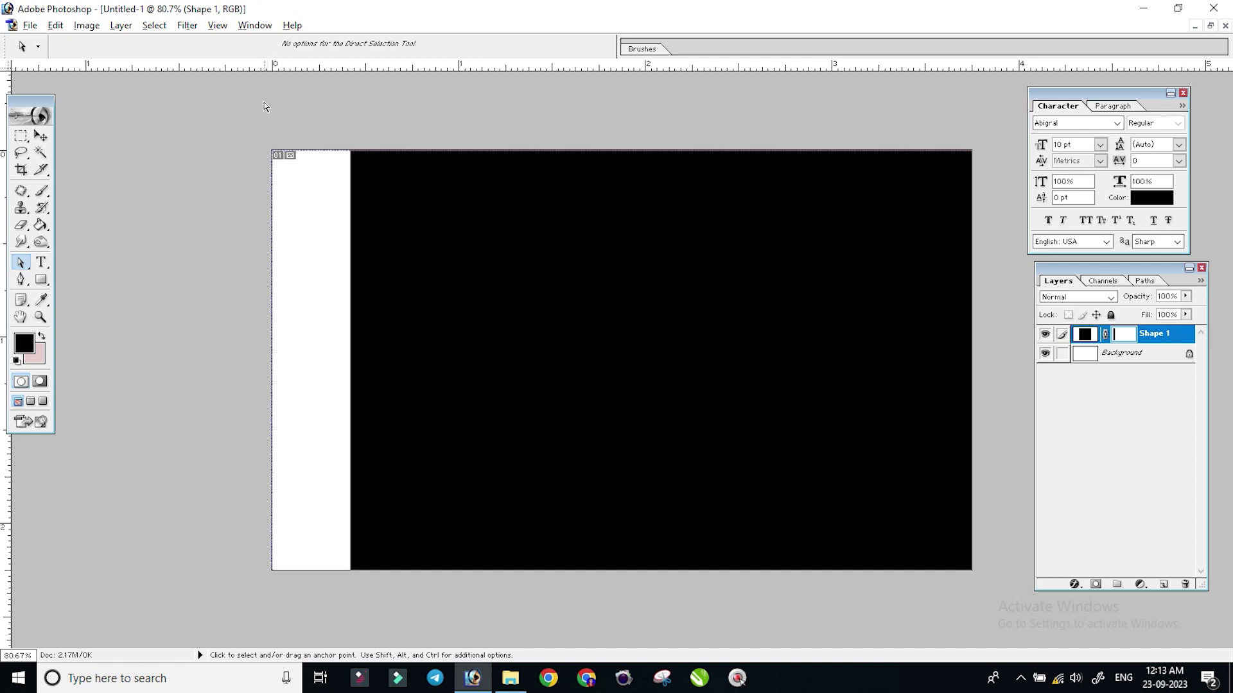
left_click(411, 218)
key("shift")
left_click_drag(352, 153, 549, 167)
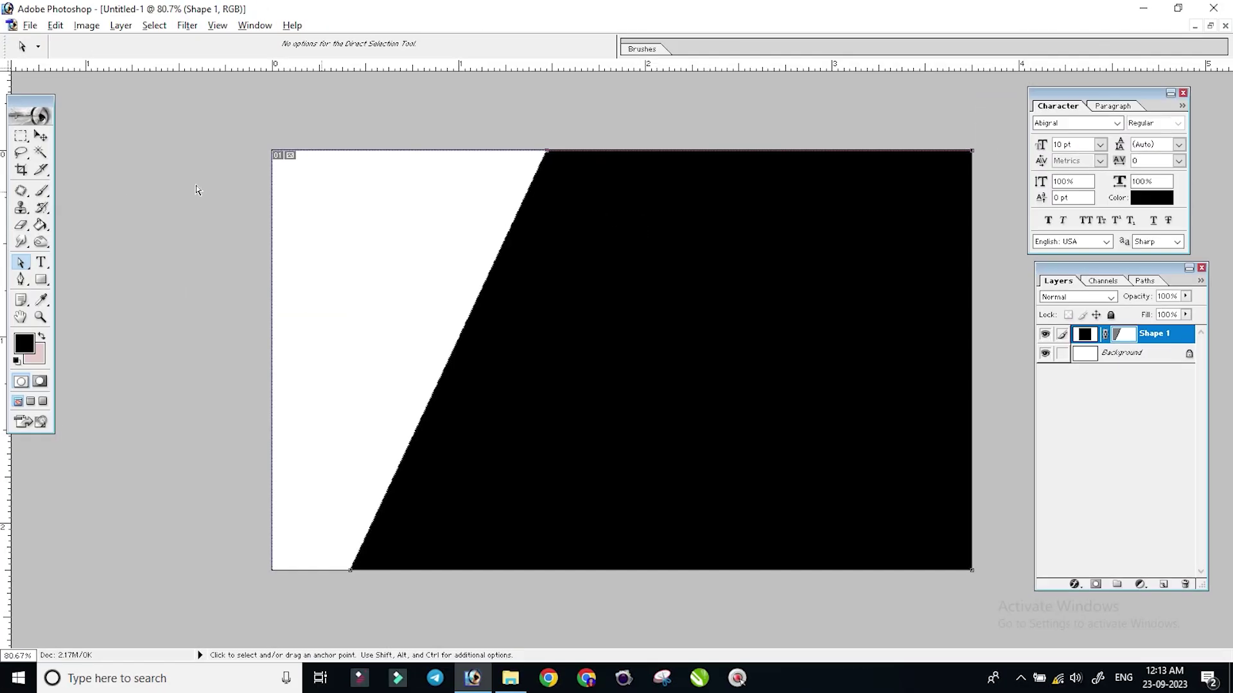
Shift the slanted shape right and fill it dark red (#930000).
left_click(40, 137)
mouse_move(579, 328)
left_mouse_down()
mouse_move(743, 330)
mouse_move(756, 299)
left_mouse_up()
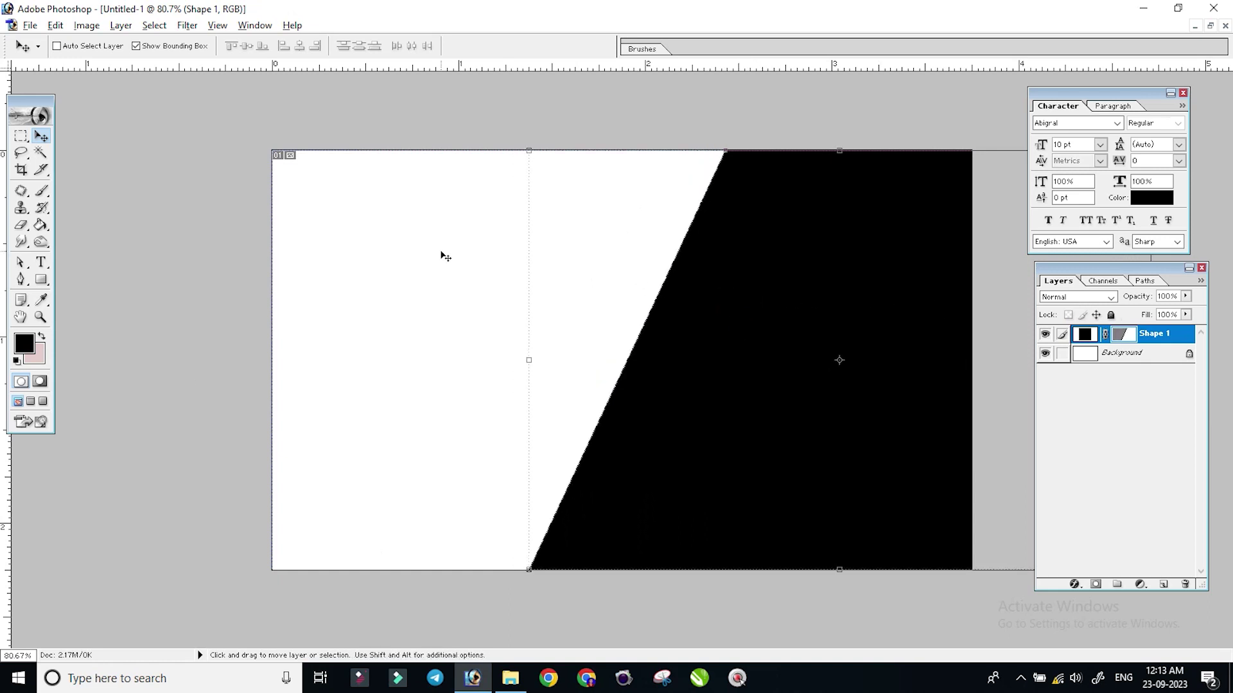
double_click(1085, 334)
left_click(670, 333)
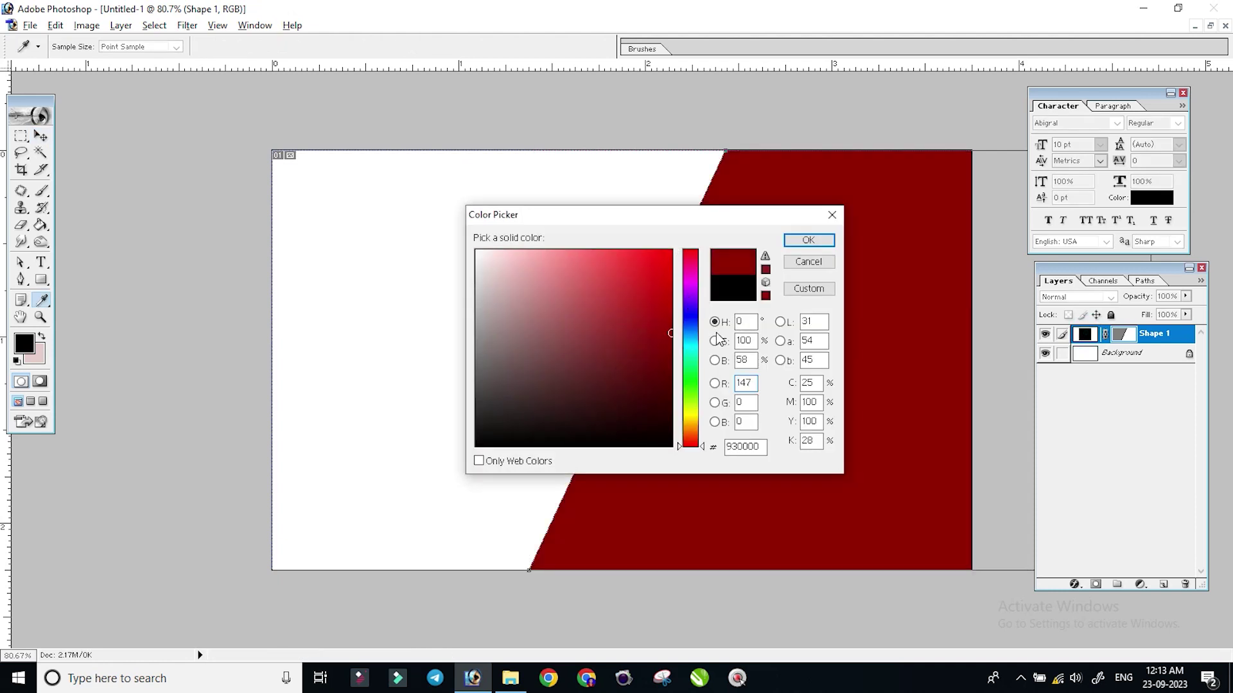
key("Return")
left_click_drag(731, 330, 727, 325)
Duplicate the shape, make the copy white and offset it to leave a thin red stripe.
key("ctrl+j")
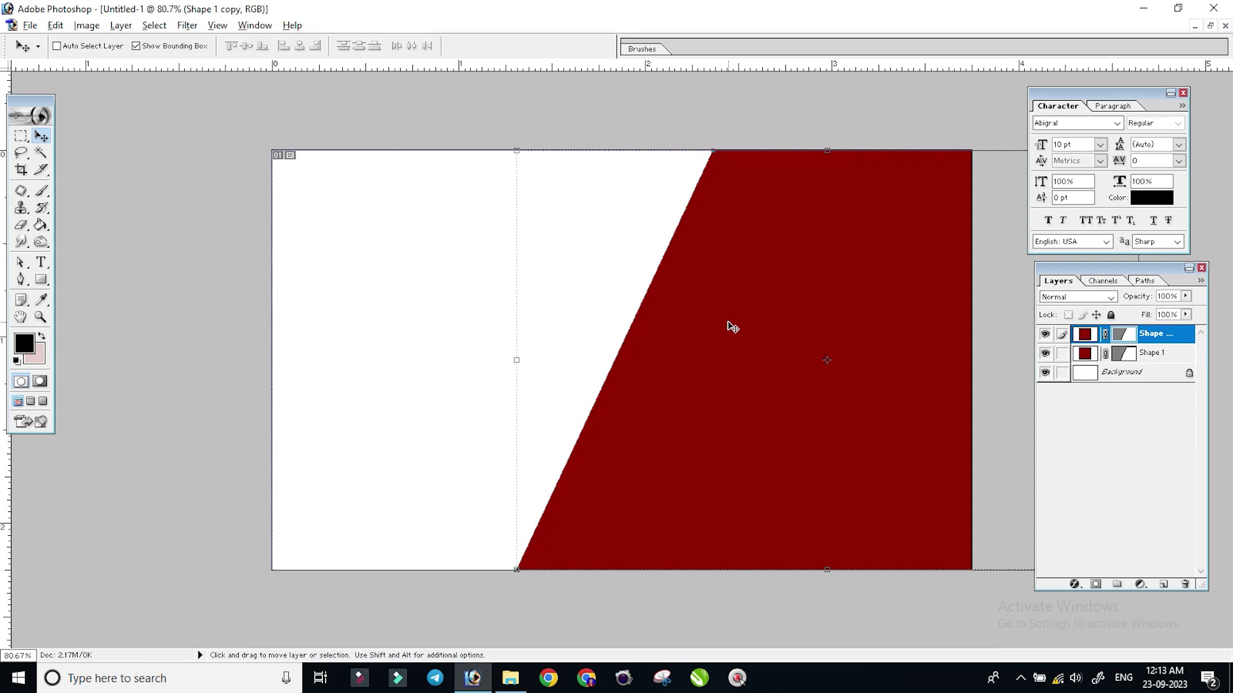
double_click(1091, 334)
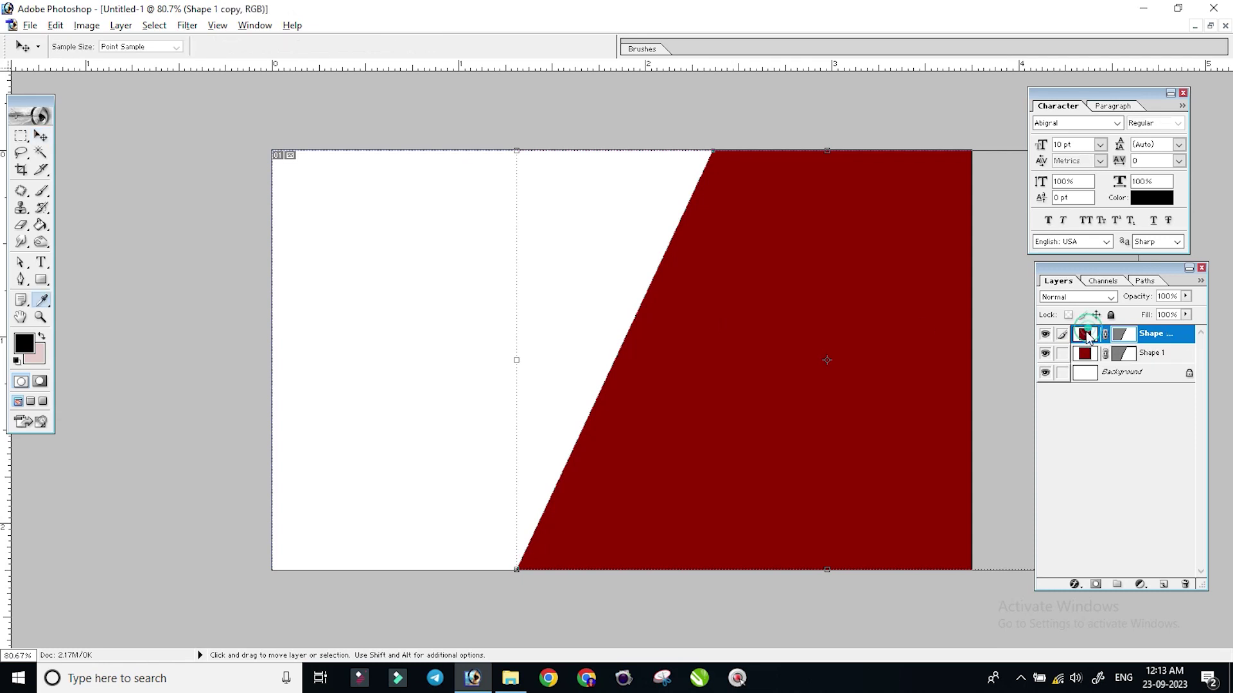
left_click(665, 287)
key("Return")
left_click_drag(677, 319, 695, 322)
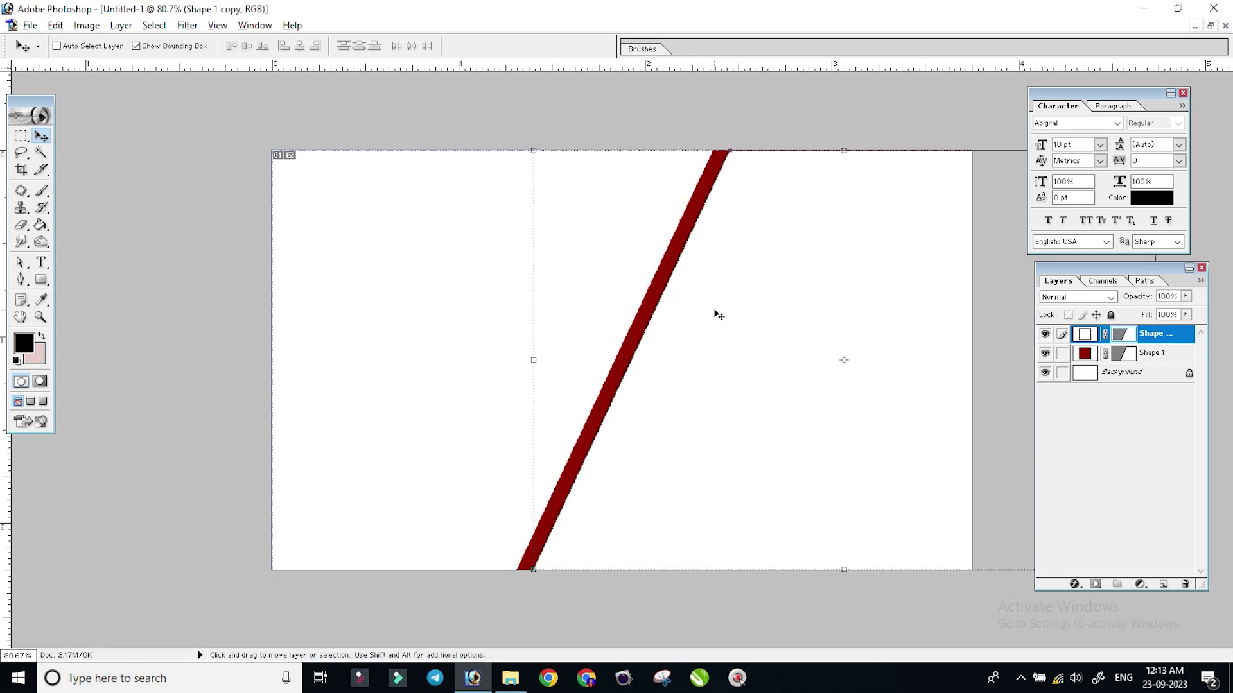
left_click_drag(655, 297, 708, 307)
key("shift+Right")
key("shift+Right")
key("shift+Right")
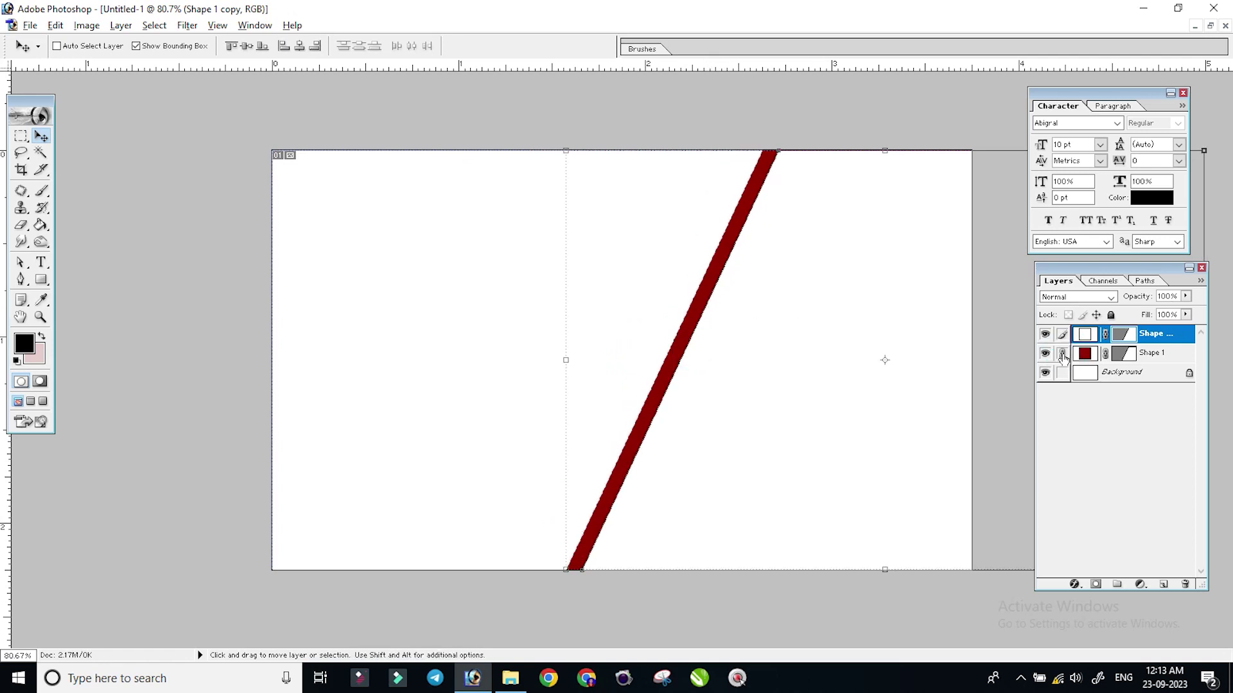
left_click(1061, 354)
key("shift+Right")
key("shift+Right")
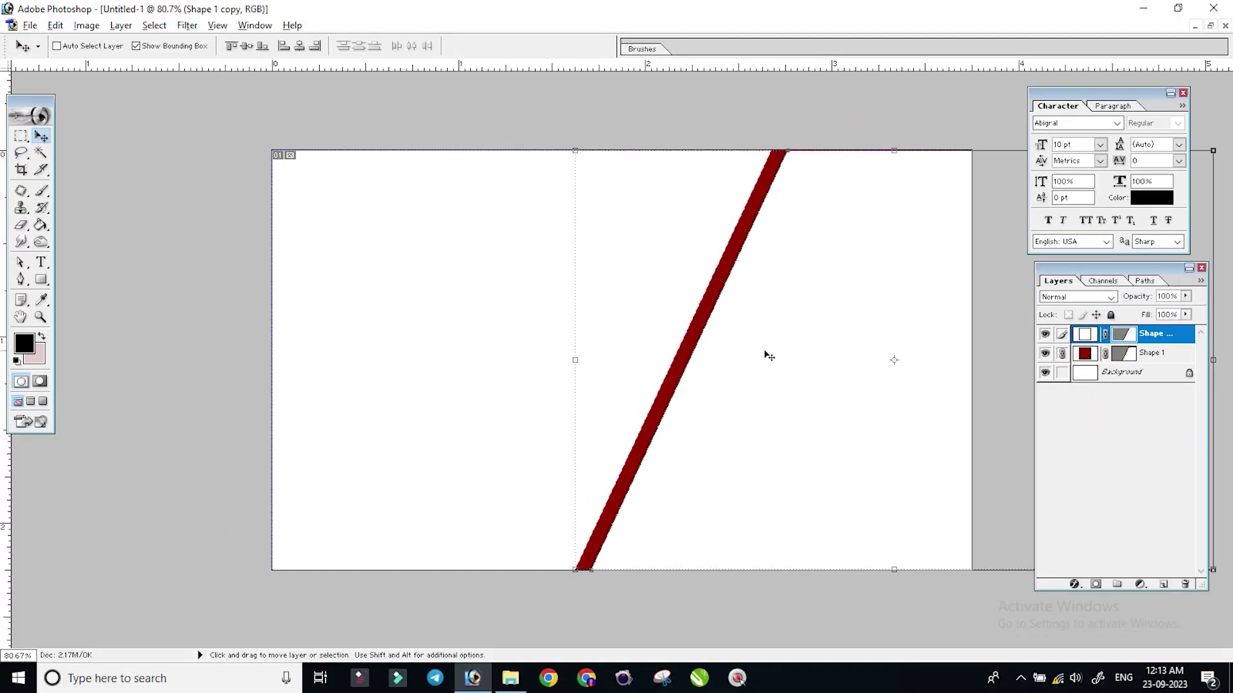
Restore the document window and select a layer from the canvas right-click list.
left_click(1211, 26)
right_click(799, 249)
left_click(809, 250)
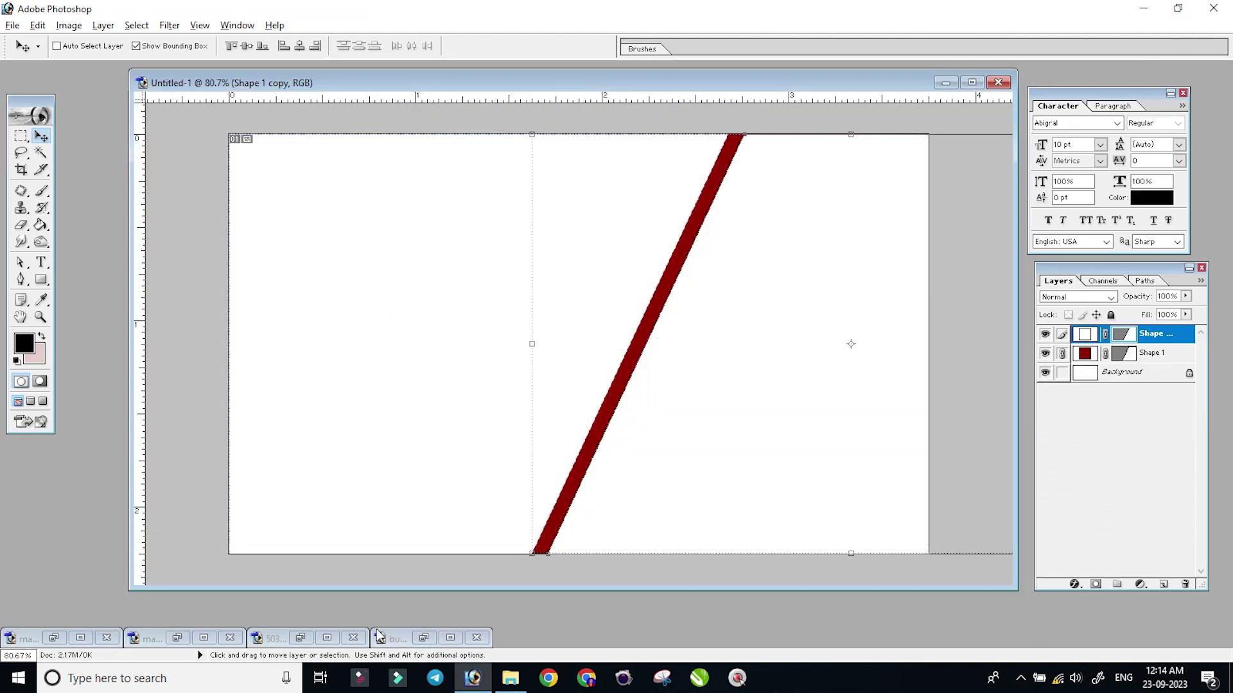
Bring up the tandoori chicken photo and arrange its window beside the card.
left_click(327, 637)
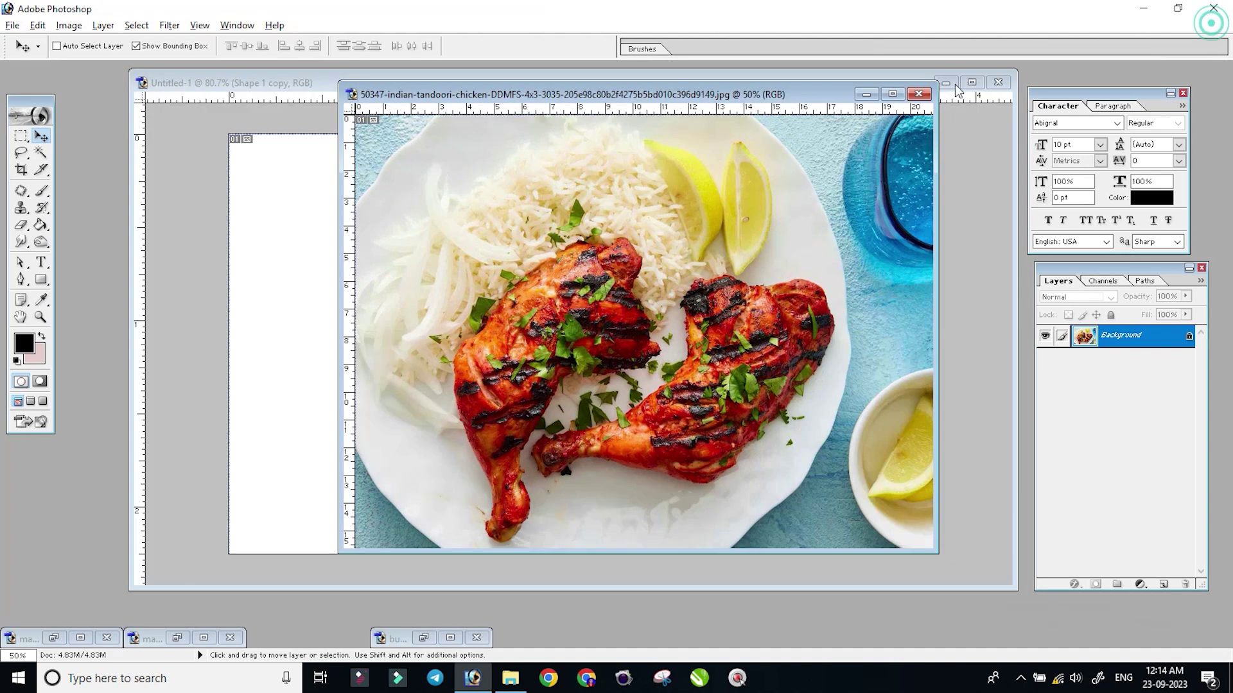
left_click(1210, 25)
left_click_drag(707, 81, 563, 180)
left_click_drag(693, 192, 332, 148)
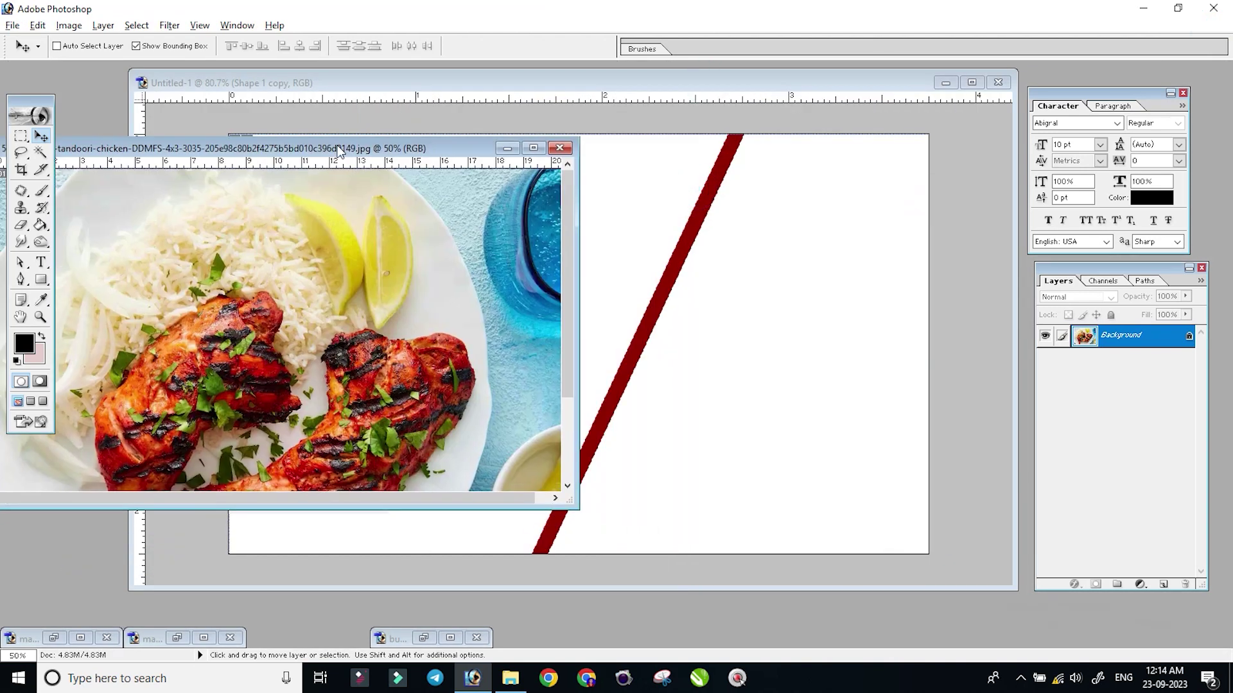
left_click_drag(501, 396, 437, 286)
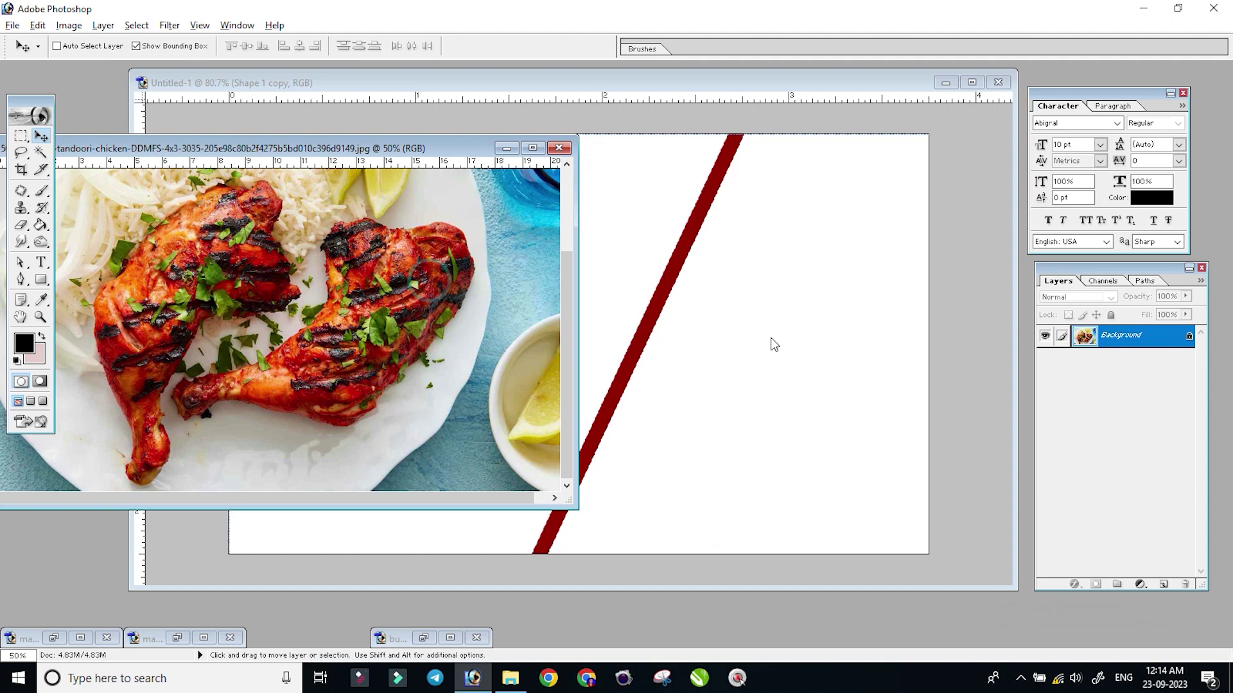
Select the target shape layer in the card through the canvas right-click layer list.
left_click(771, 337)
right_click(769, 314)
left_click(777, 319)
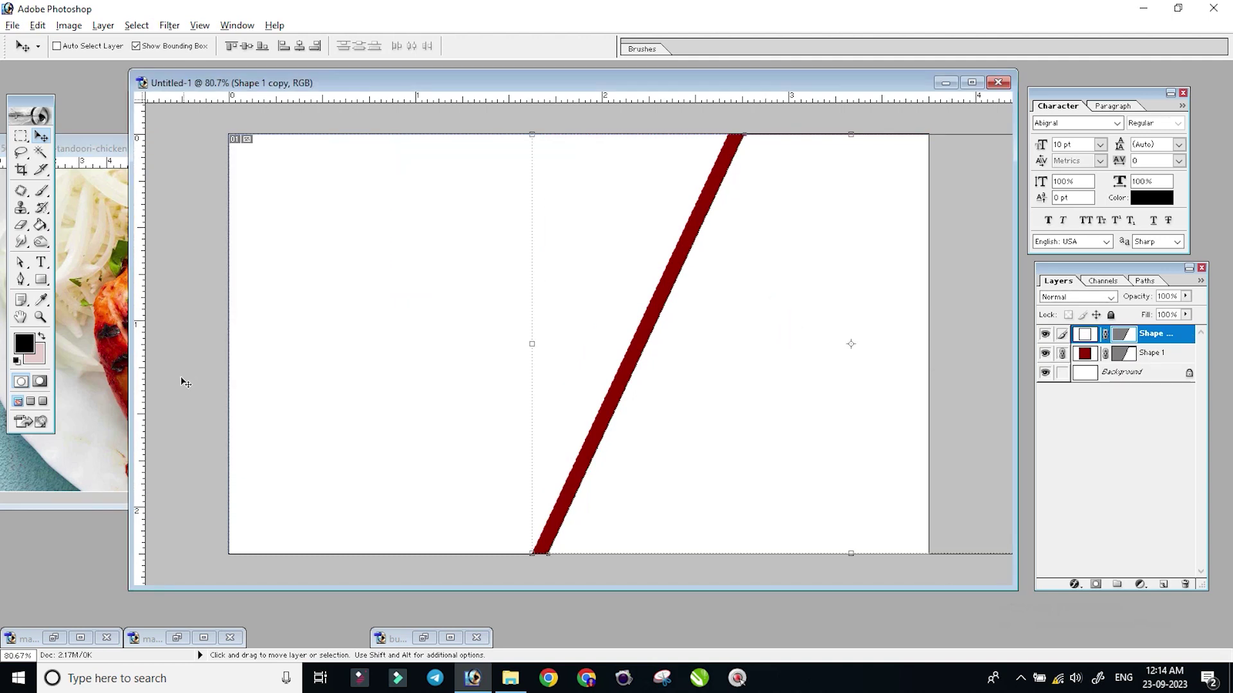
right_click(738, 286)
left_click(761, 289)
right_click(768, 285)
left_click(789, 295)
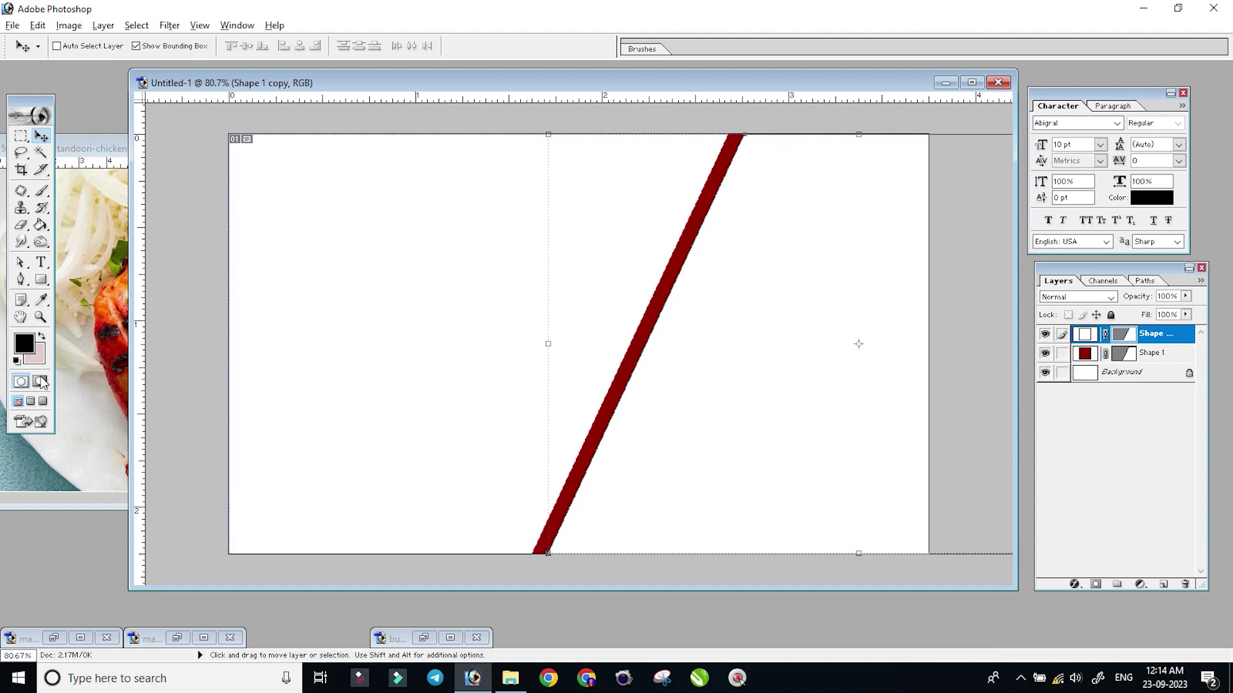
Drag the chicken photo into the card, clip it to Shape 1 copy, and scale it down.
left_click(85, 387)
mouse_move(226, 261)
left_mouse_down()
mouse_move(798, 321)
mouse_move(788, 330)
left_mouse_up()
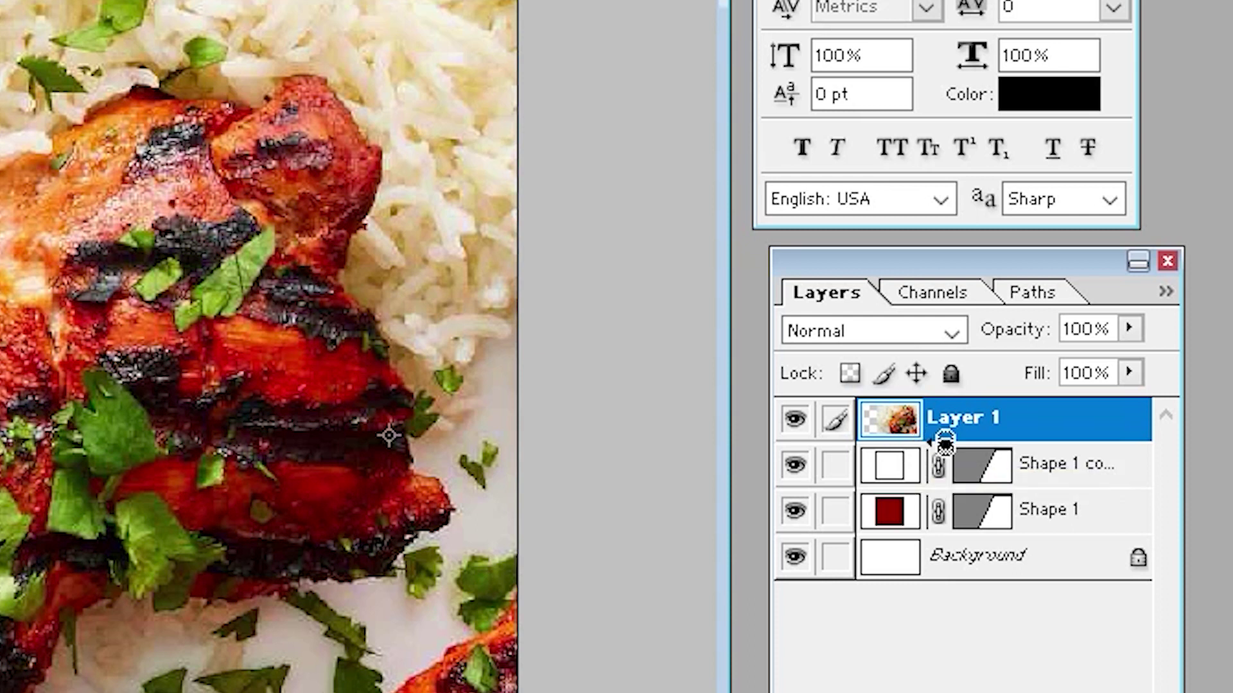
left_click(944, 442, "alt")
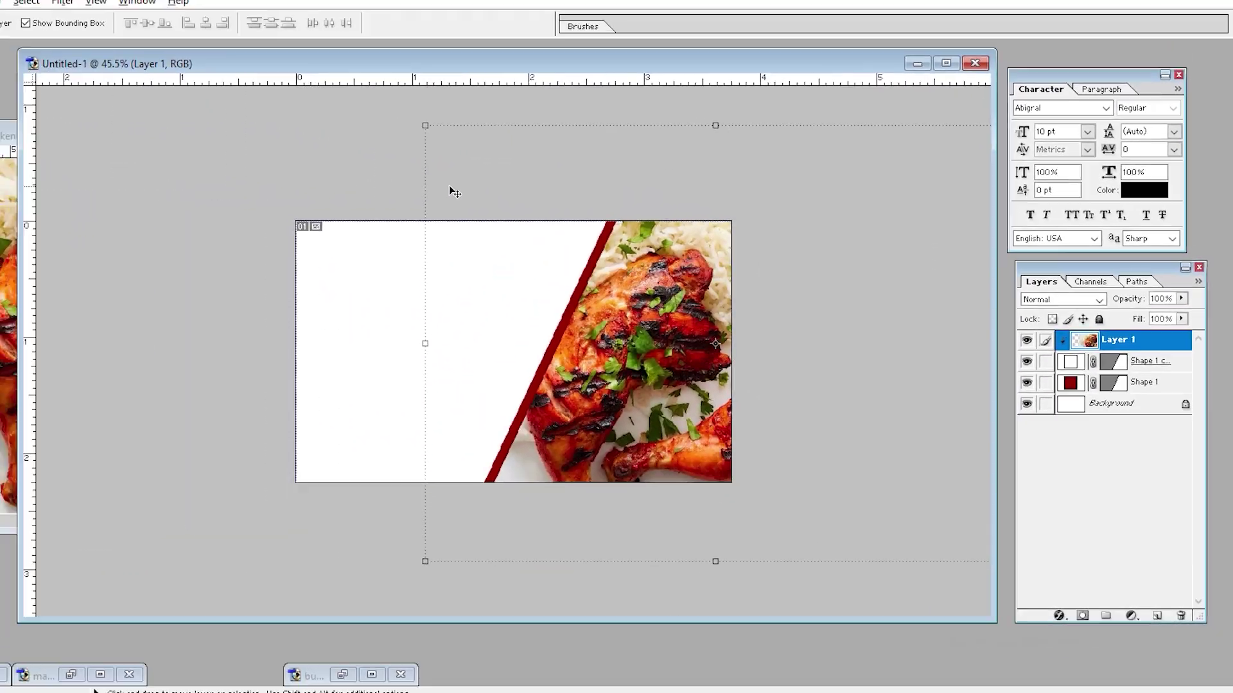
mouse_move(492, 137)
left_mouse_down()
mouse_move(519, 183)
mouse_move(572, 218)
left_mouse_up()
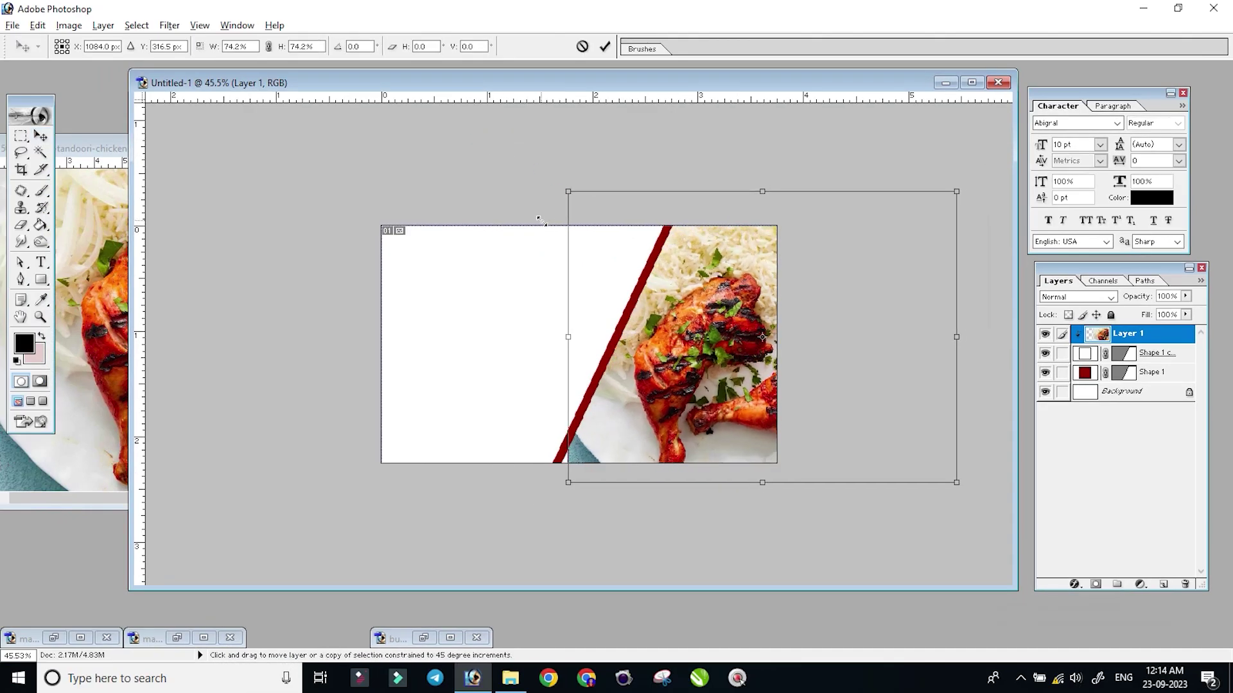
mouse_move(719, 329)
left_mouse_down()
mouse_move(658, 331)
mouse_move(671, 339)
left_mouse_up()
key("Return")
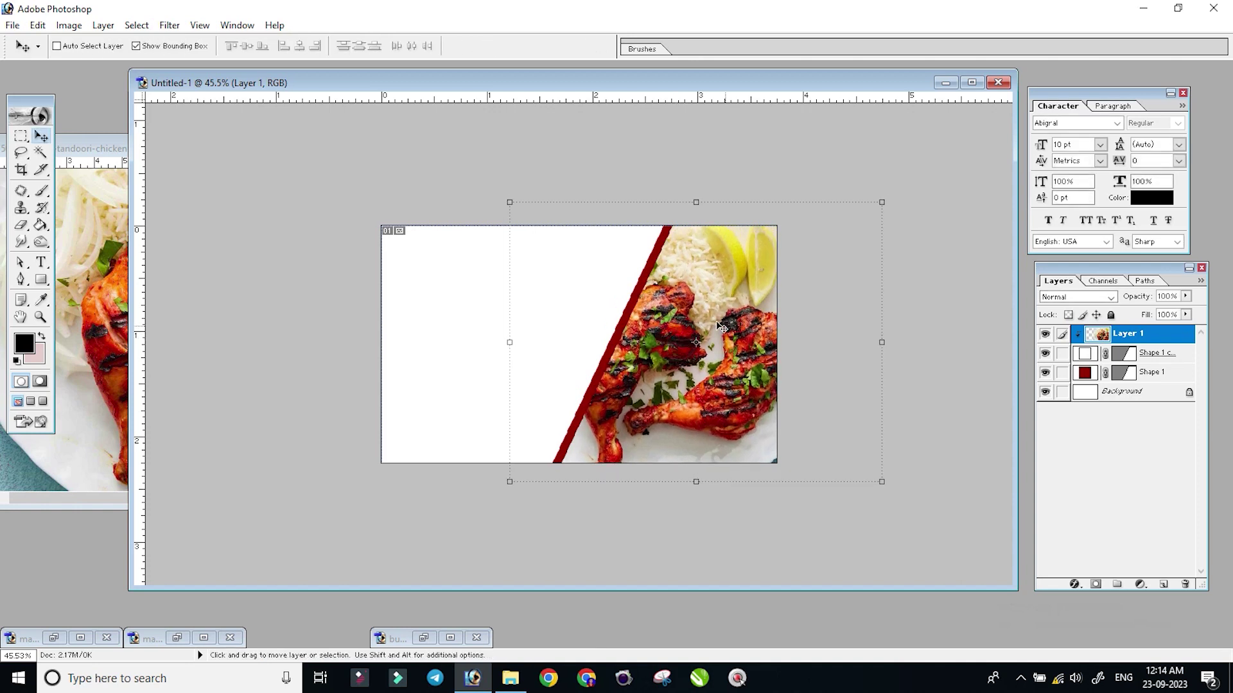
scroll(578, 344, "up", 3)
left_click(39, 282)
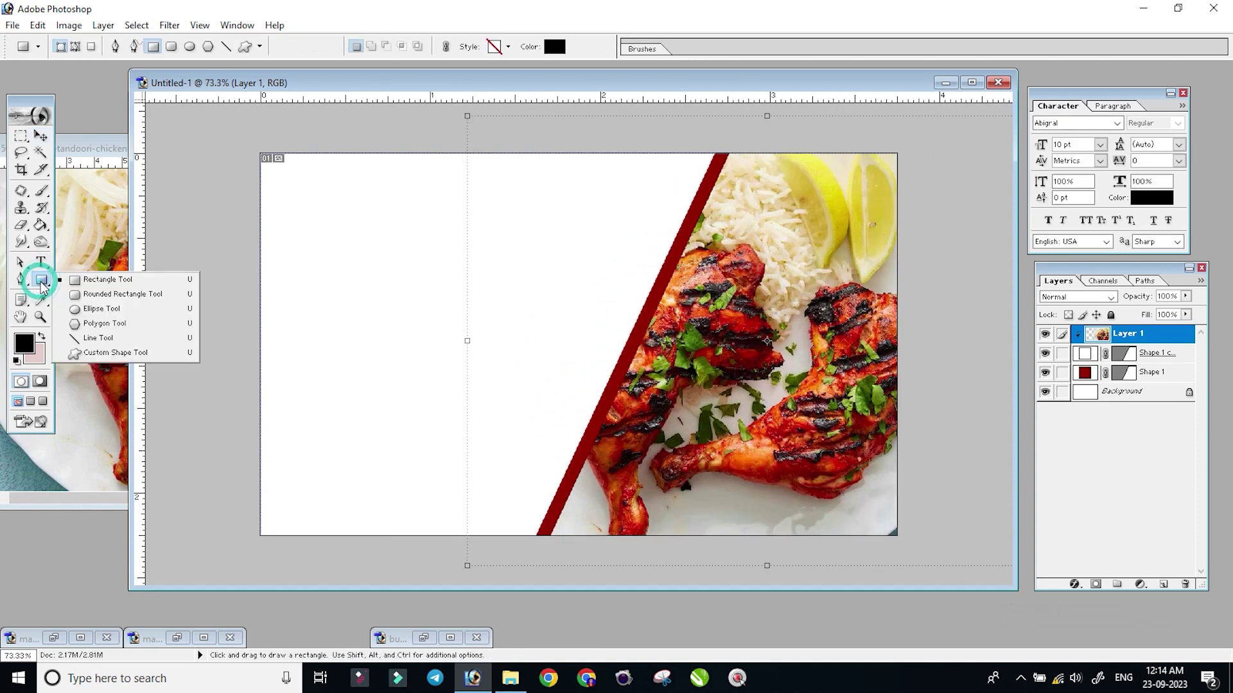
Draw a black circle on the white left area with the Ellipse Tool.
left_click(103, 309)
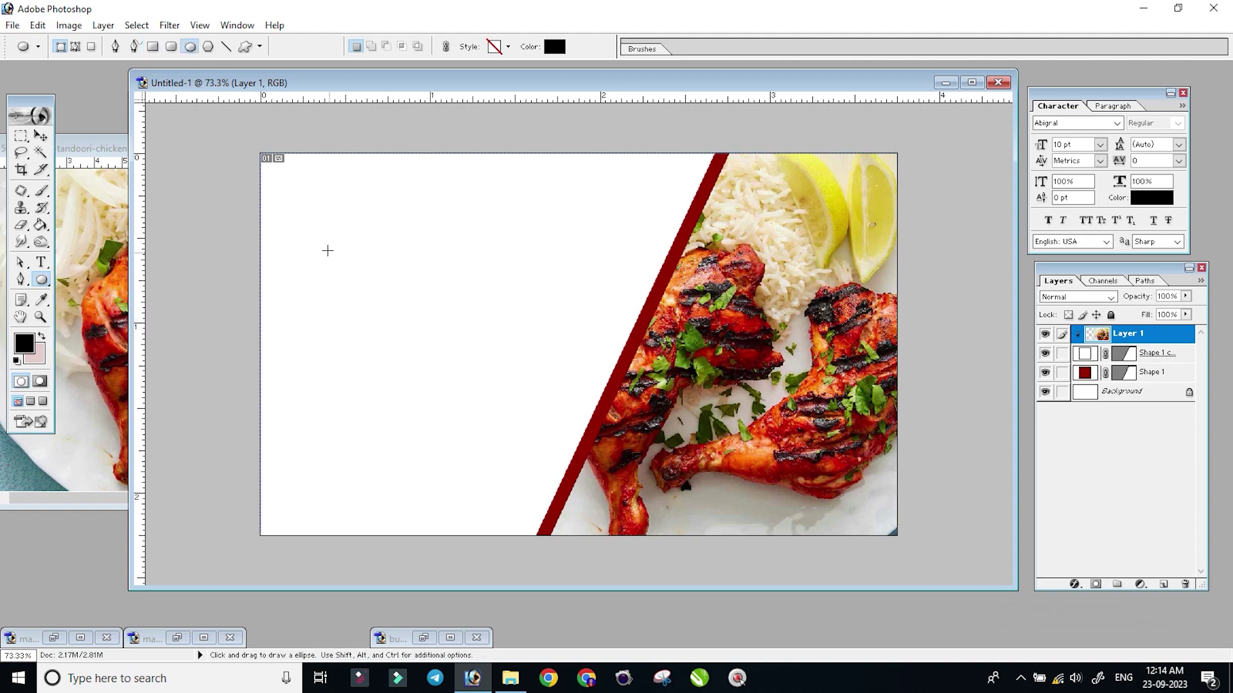
left_click_drag(282, 218, 388, 325)
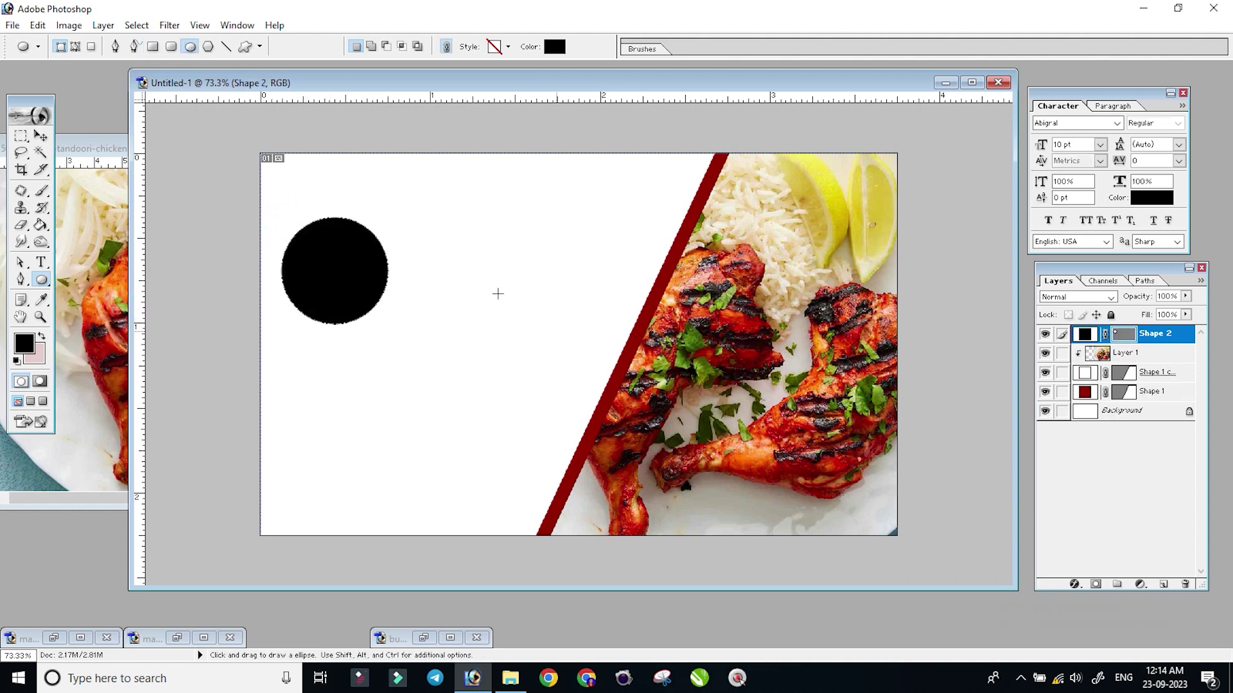
left_click(41, 135)
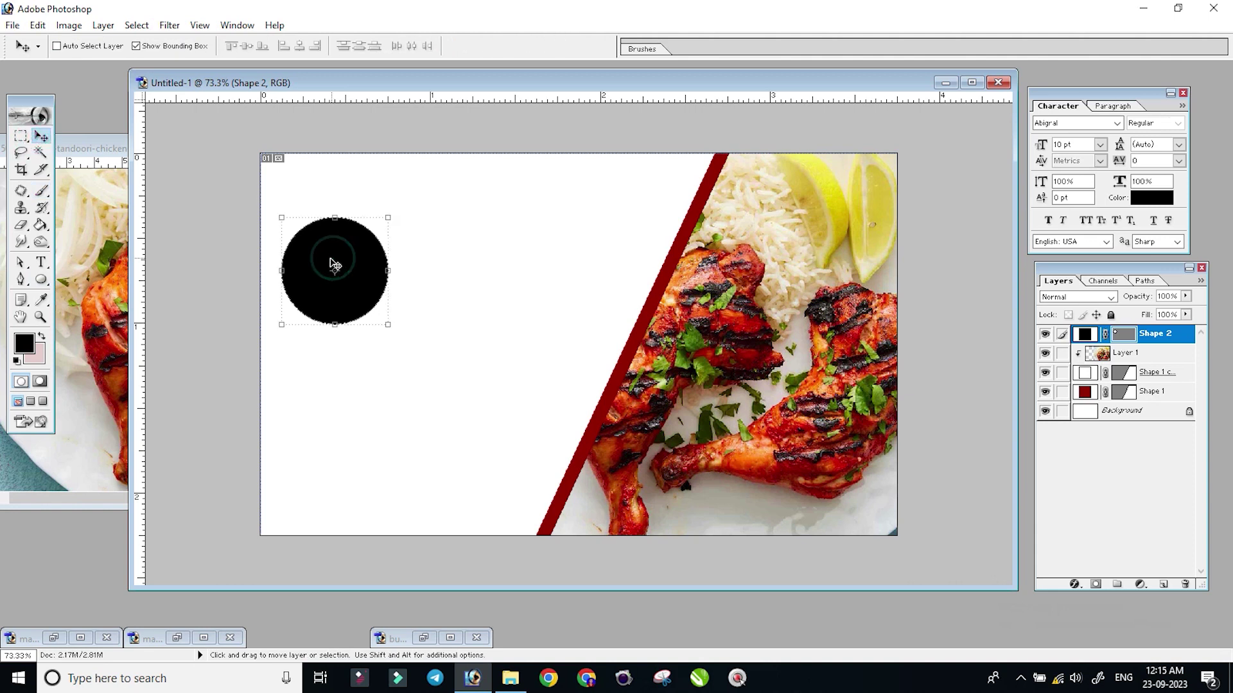
key("alt")
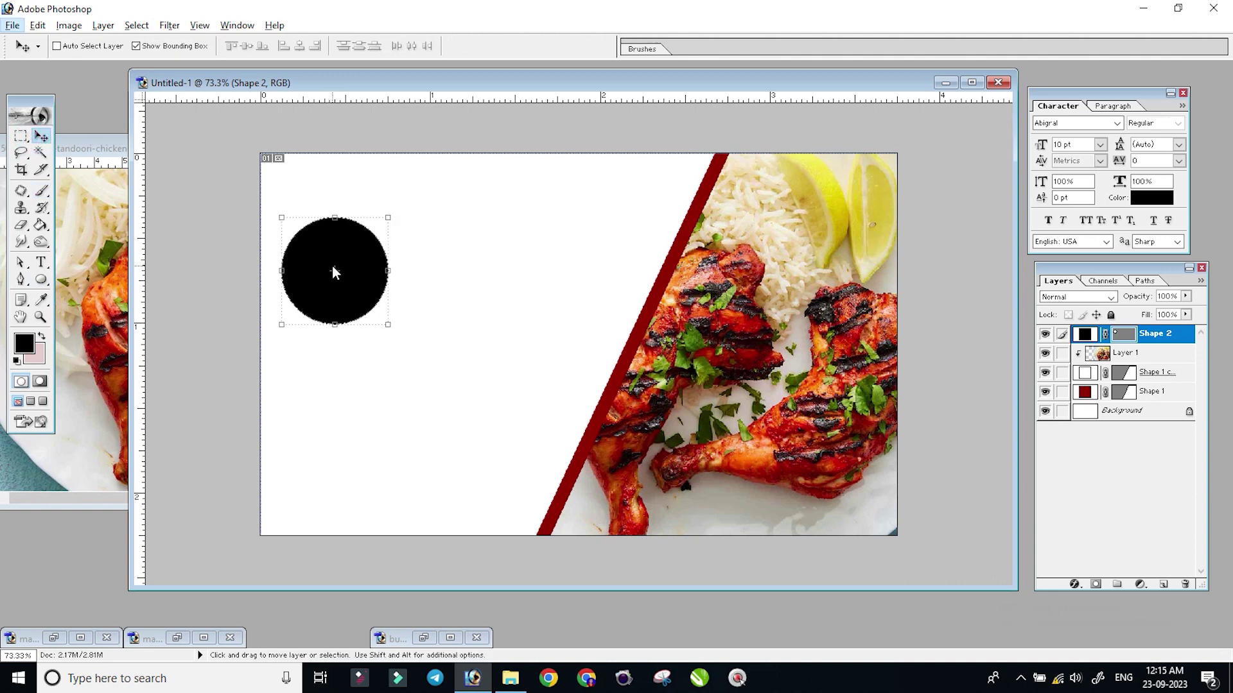
left_click_drag(336, 271, 380, 278)
key("ctrl+z")
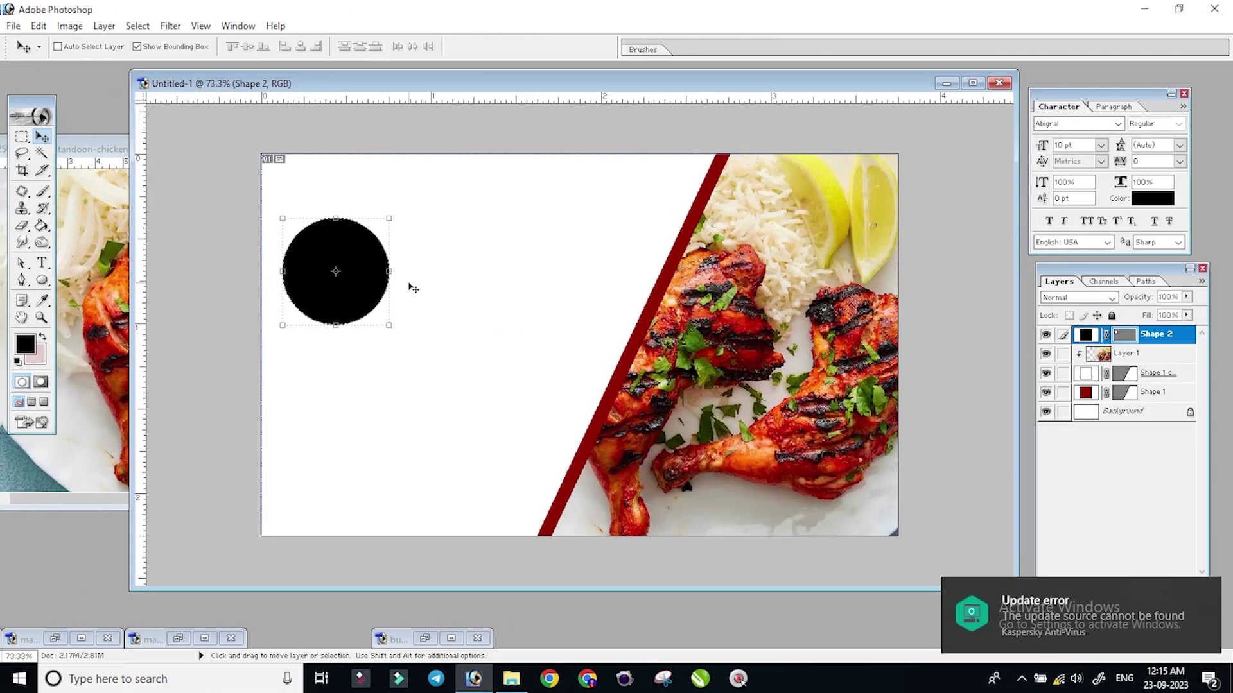
Duplicate the circle, place it beside the original, and shrink it to about three quarters.
key("ctrl+j")
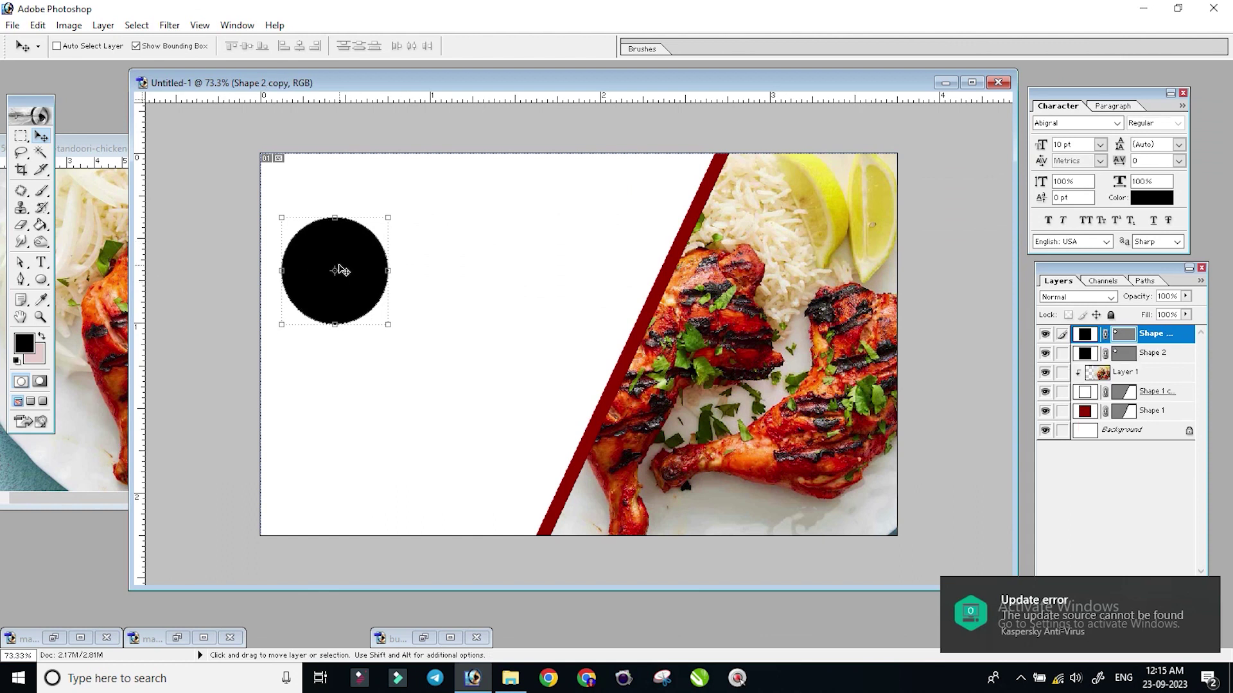
left_click_drag(341, 271, 443, 271)
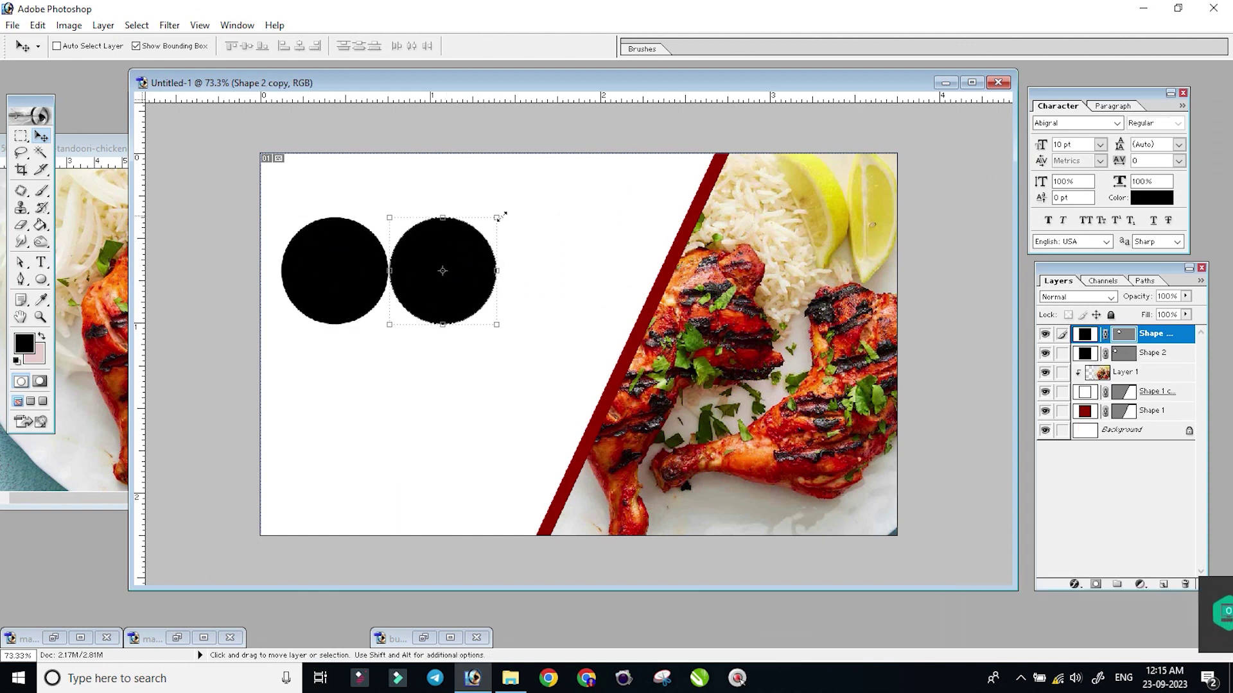
left_click(500, 216)
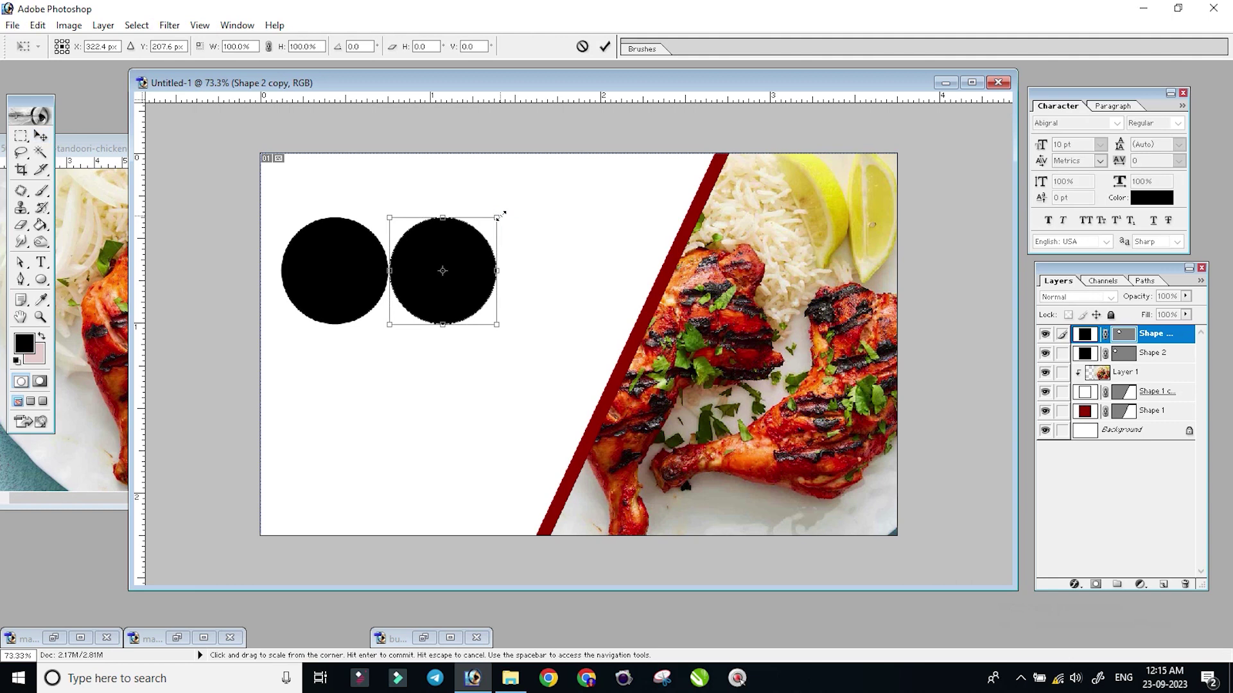
left_click_drag(500, 215, 490, 228)
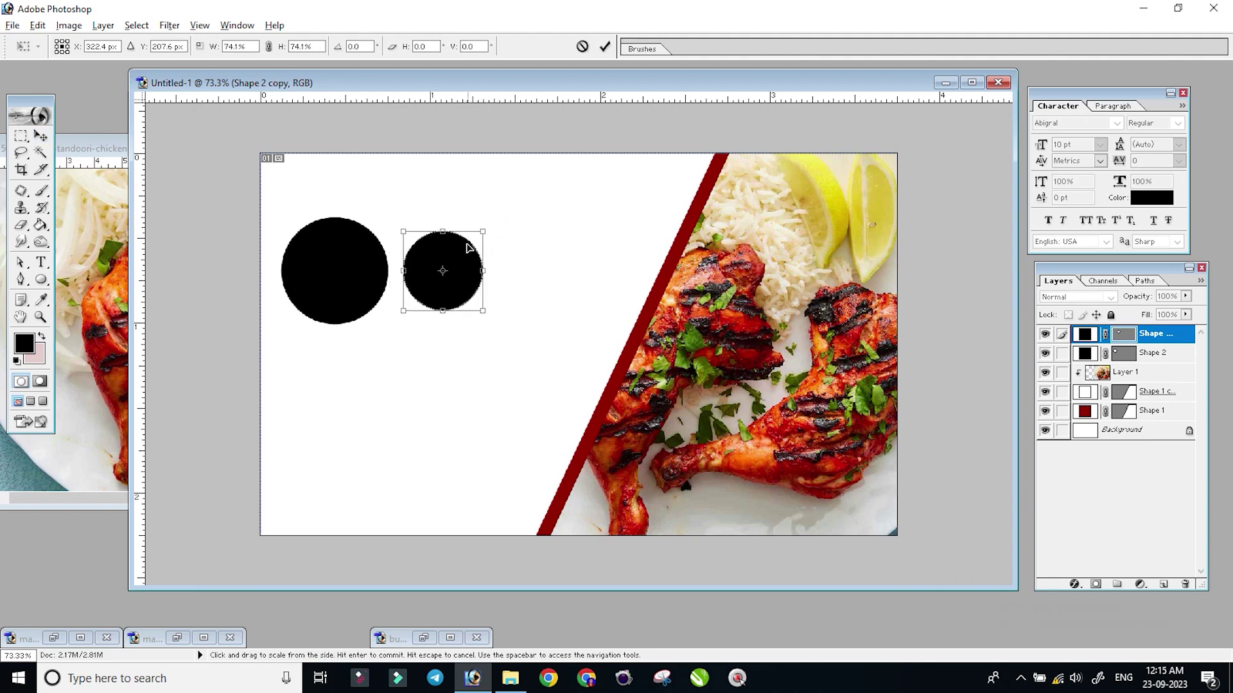
key("Return")
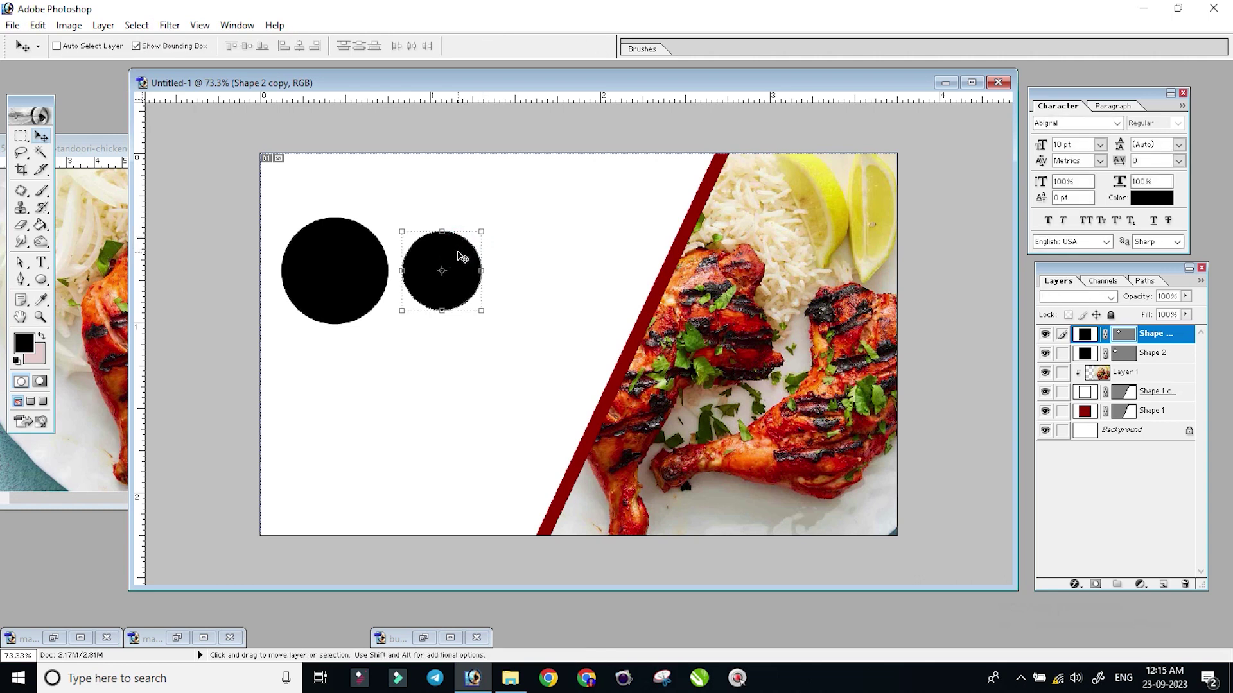
left_click_drag(481, 230, 489, 225)
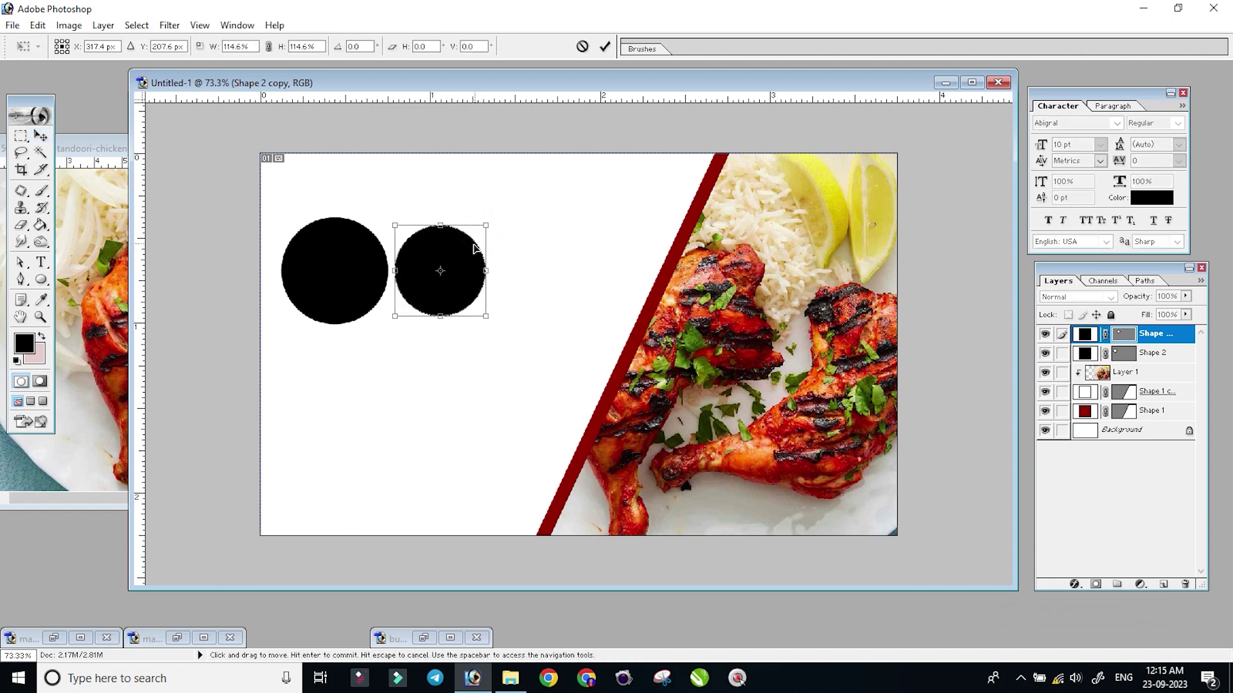
Link the two circles together and shift them right and down.
double_click(472, 243)
left_click(428, 273)
right_click(335, 286)
left_click(372, 293, "shift")
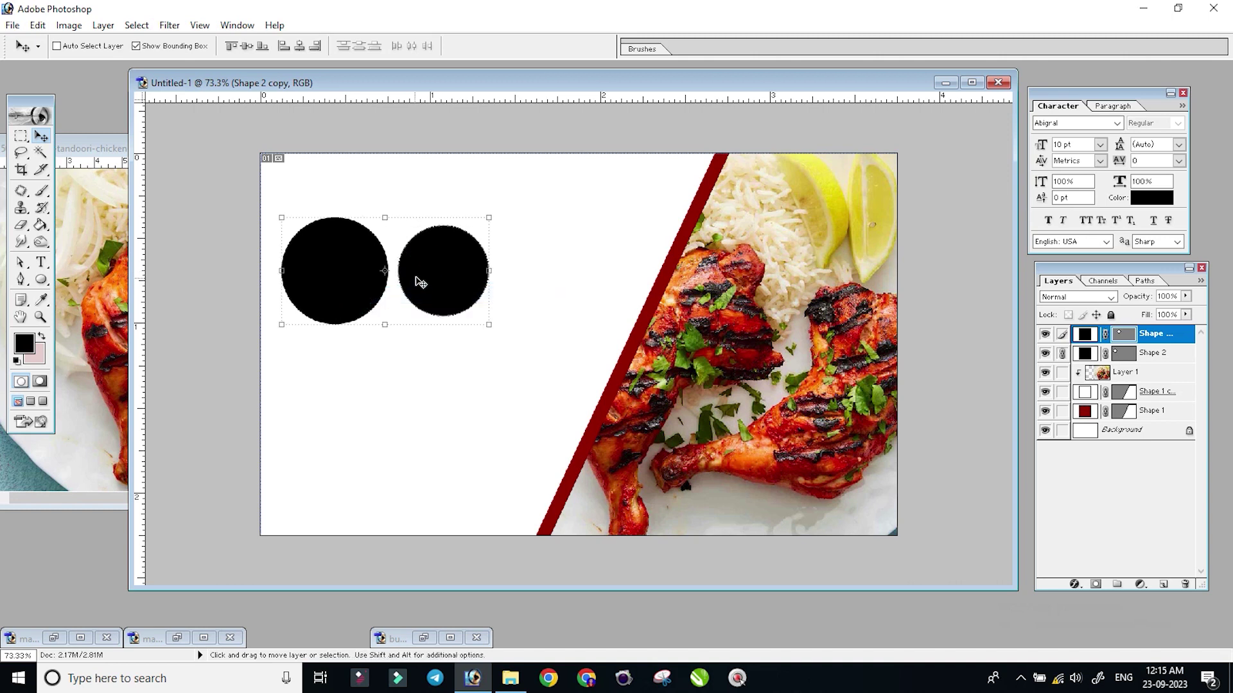
left_click_drag(420, 282, 500, 298)
right_click(440, 292)
left_click(500, 286, "shift")
right_click(414, 288)
left_click(428, 291, "shift")
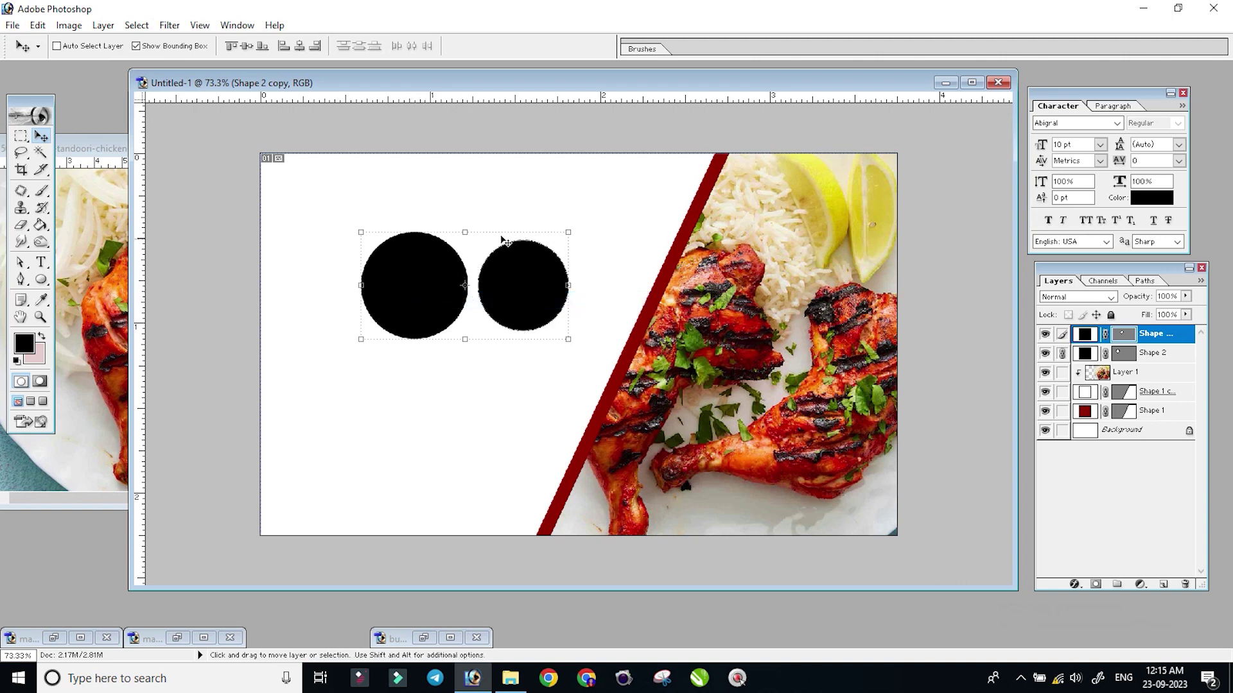
Rotate the linked circles 90° clockwise, tilt them slightly, and move them onto the chicken photo.
key("ctrl+t")
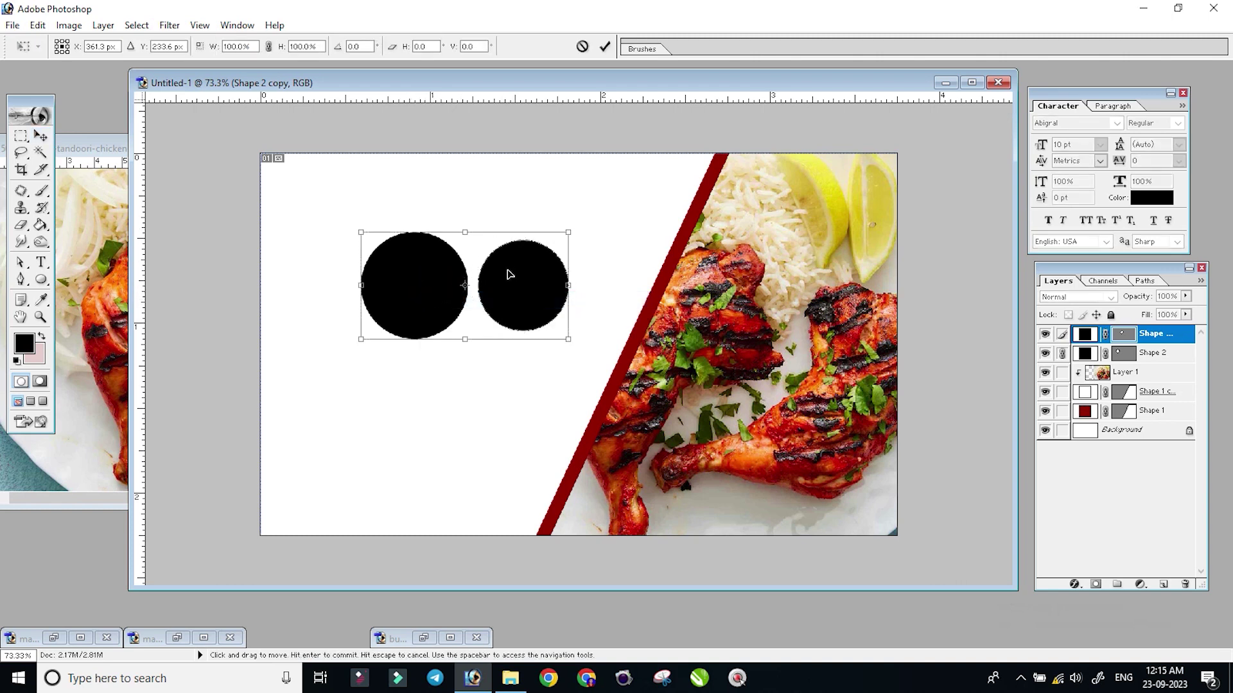
right_click(515, 278)
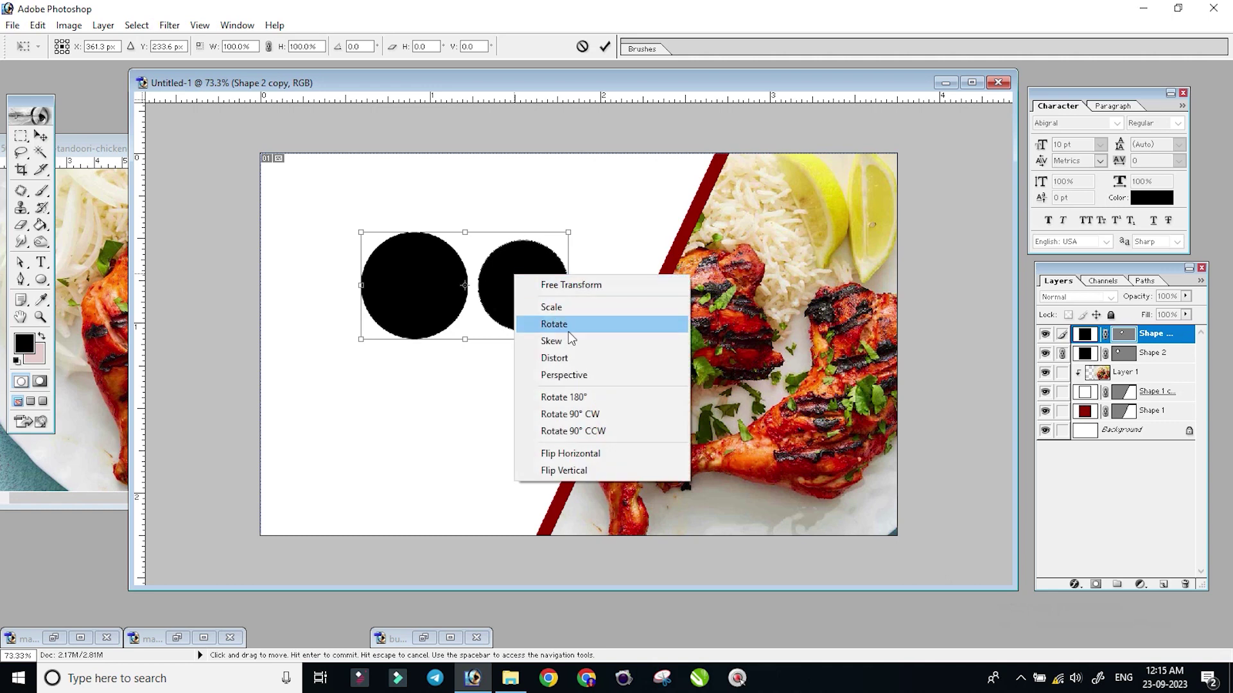
left_click(589, 421)
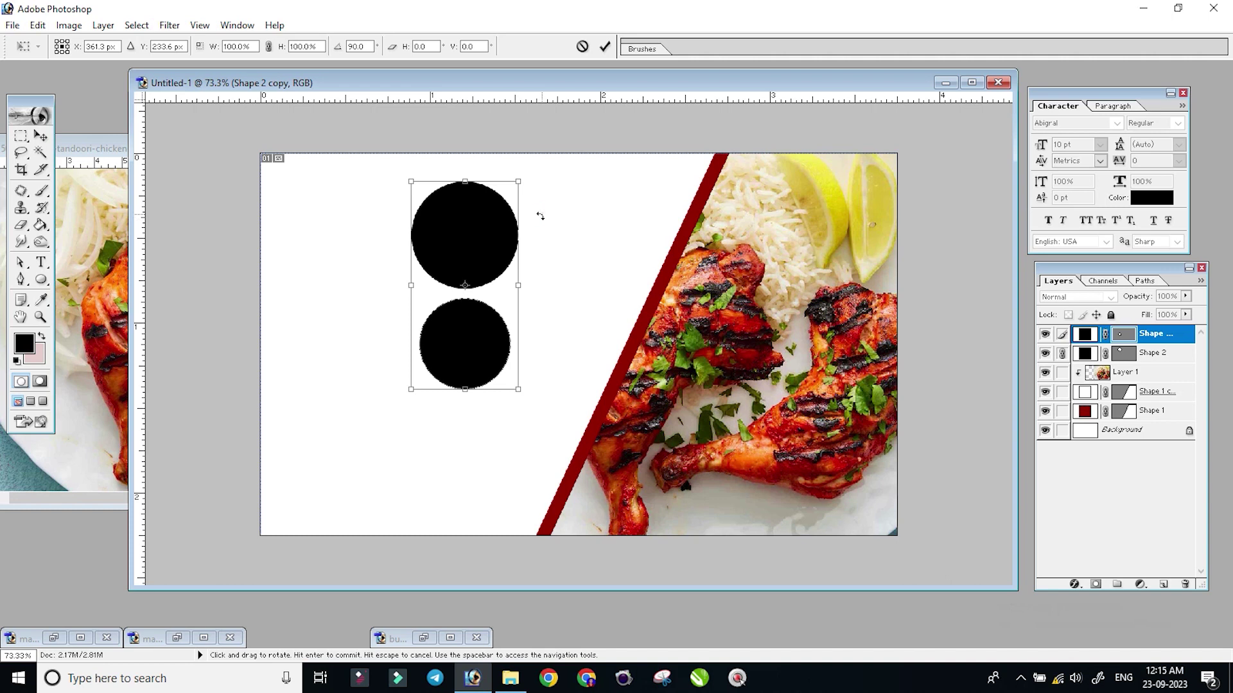
left_click_drag(540, 216, 559, 235)
key("Return")
key("v")
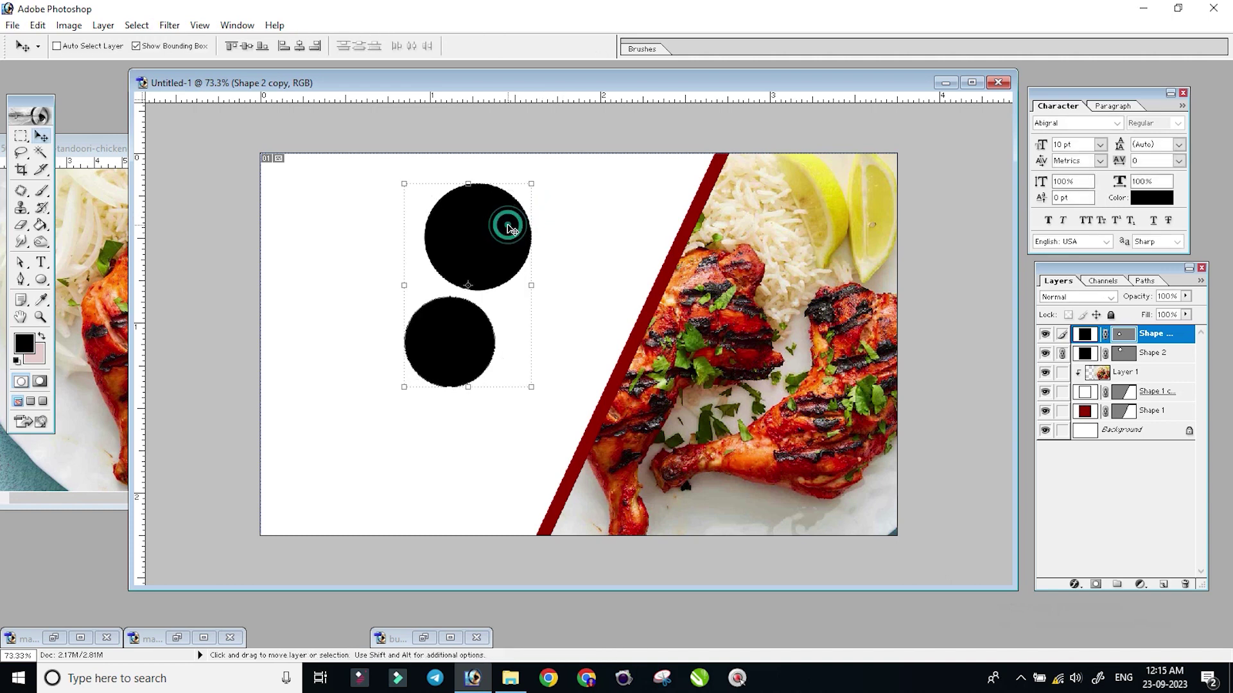
left_click_drag(476, 240, 655, 291)
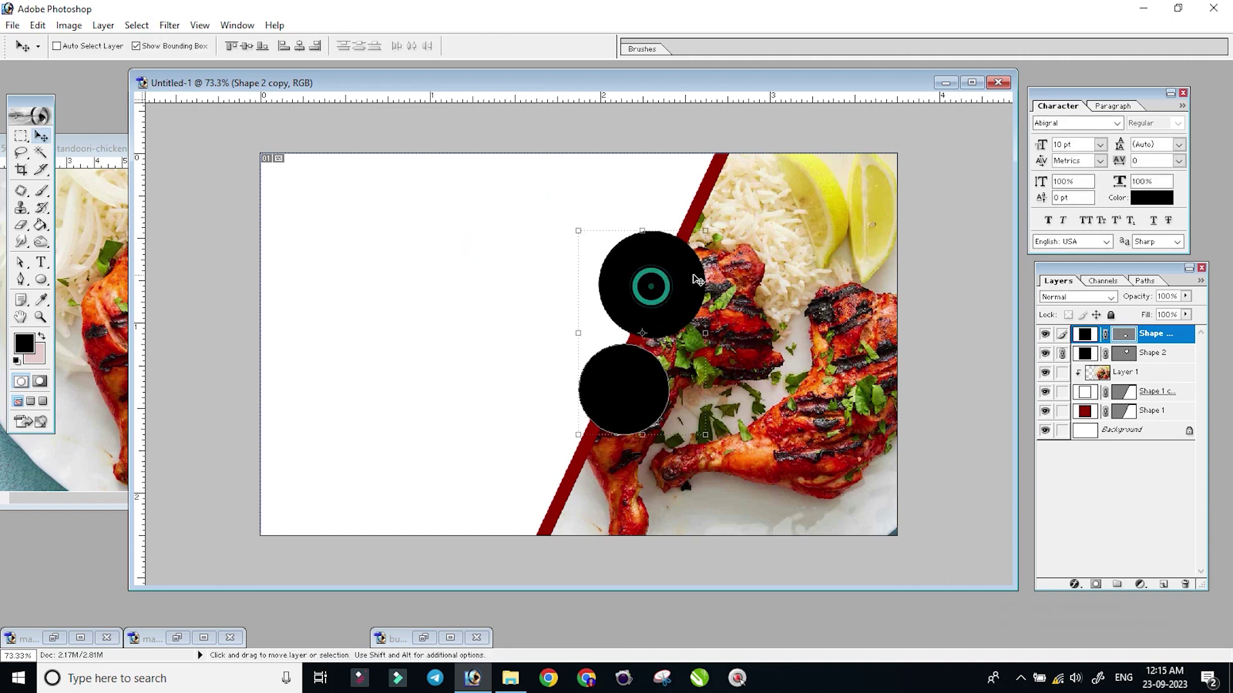
Tilt the pair a bit more and enlarge both circles across the red stripe.
key("ctrl+plus")
key("ctrl+plus")
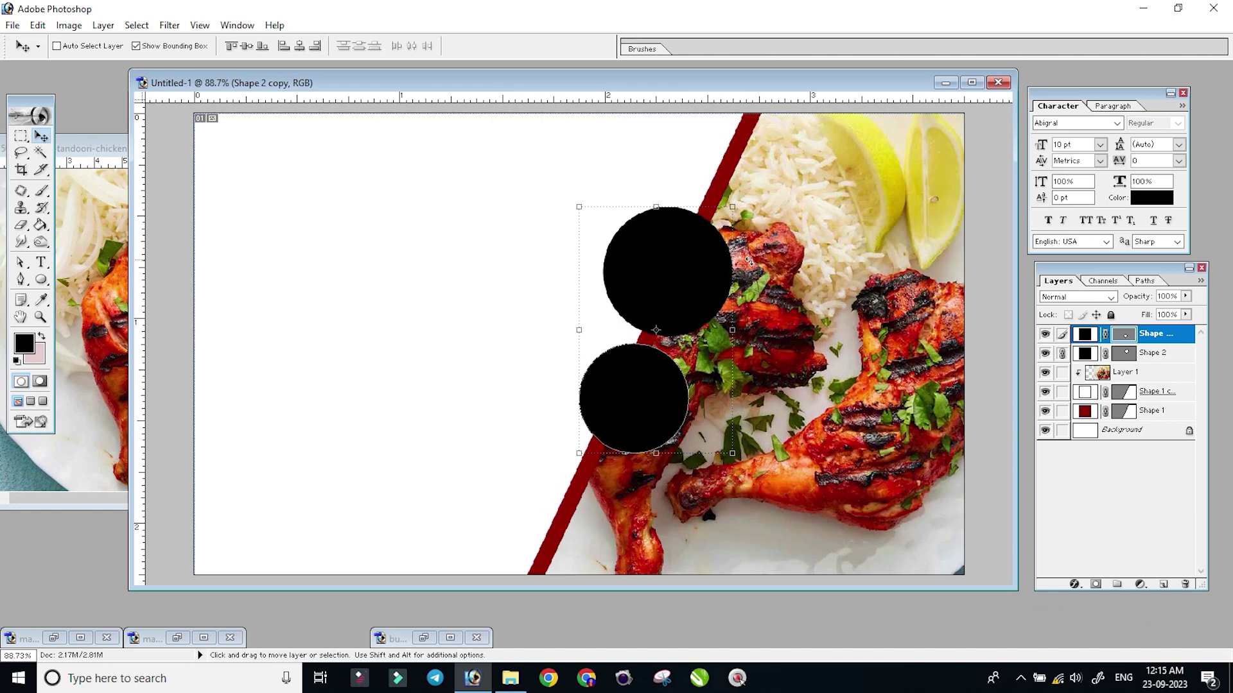
left_click_drag(746, 289, 755, 300)
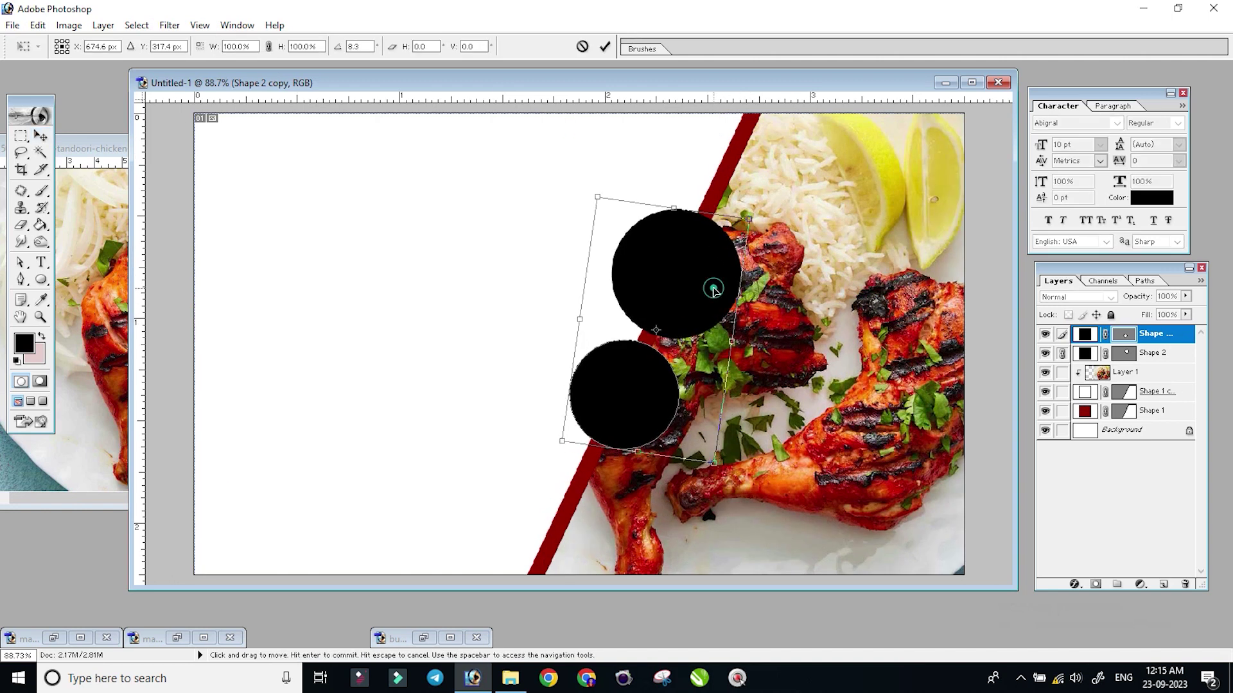
key("Return")
left_click_drag(744, 210, 767, 193)
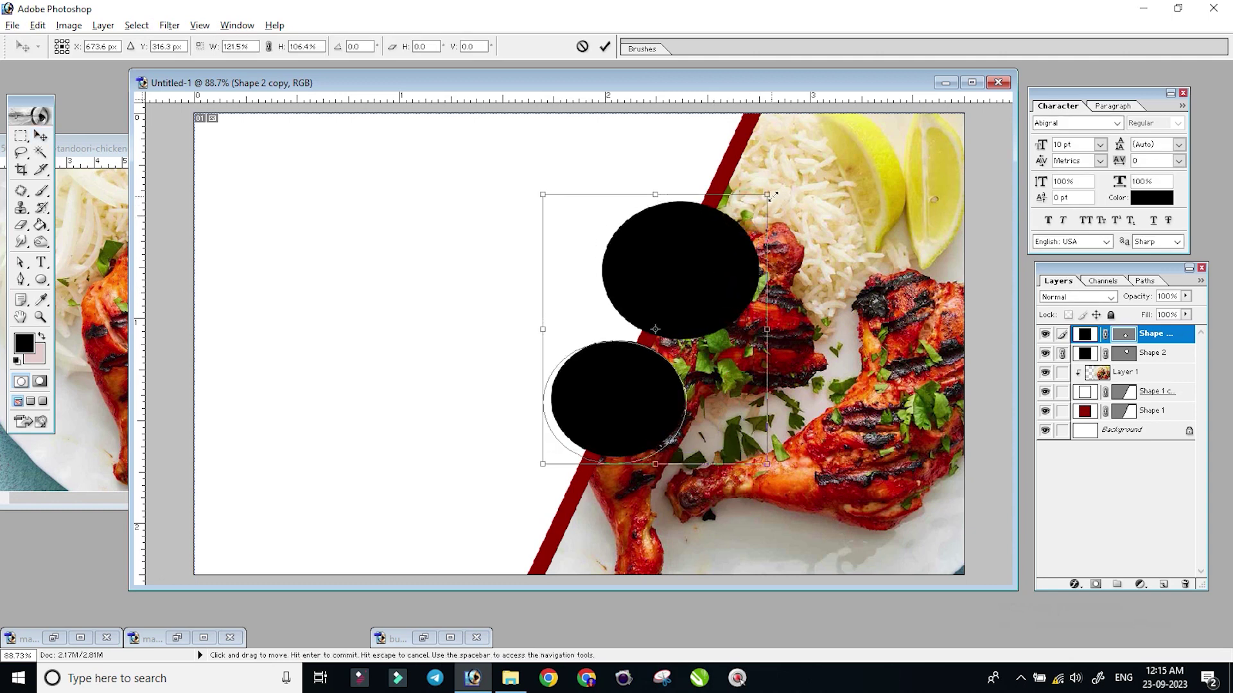
left_click(583, 50)
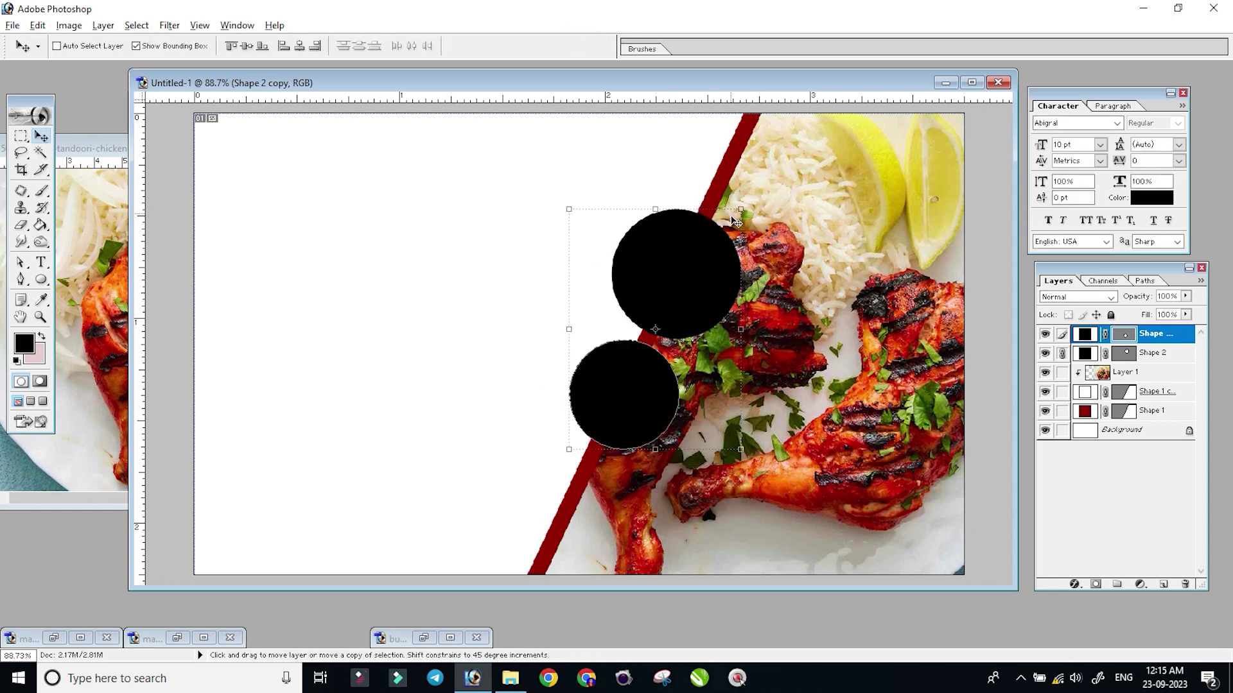
left_click_drag(742, 208, 756, 189)
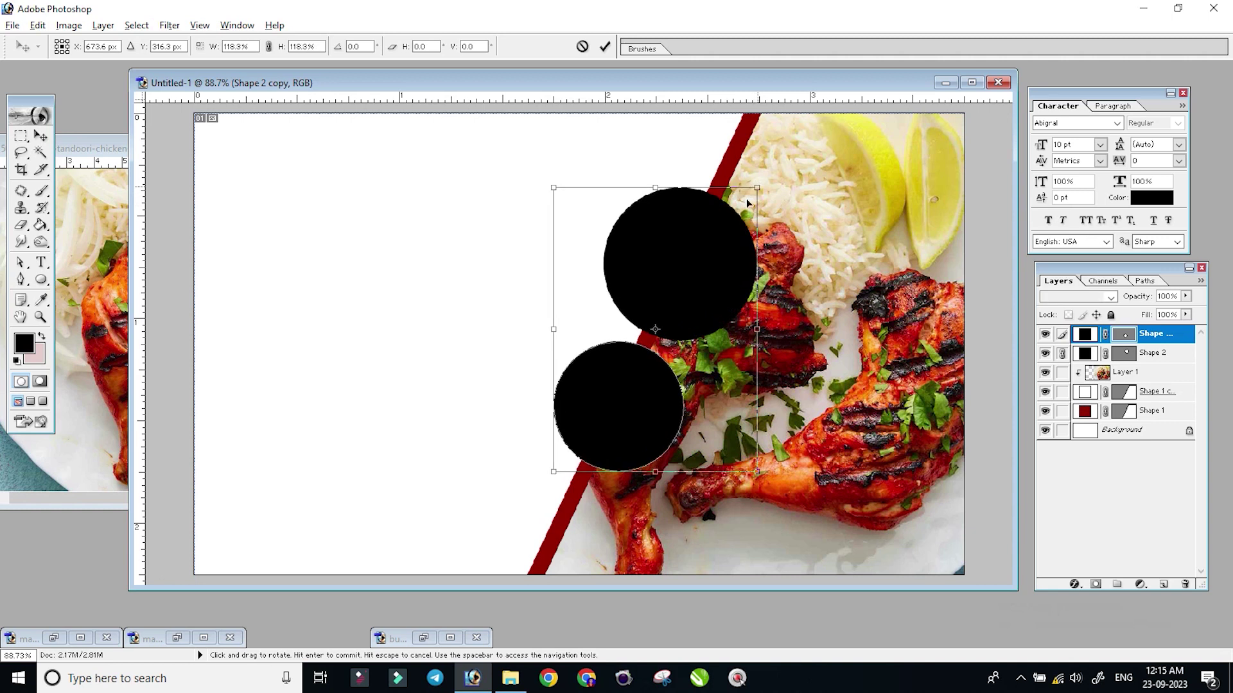
key("Return")
key("alt")
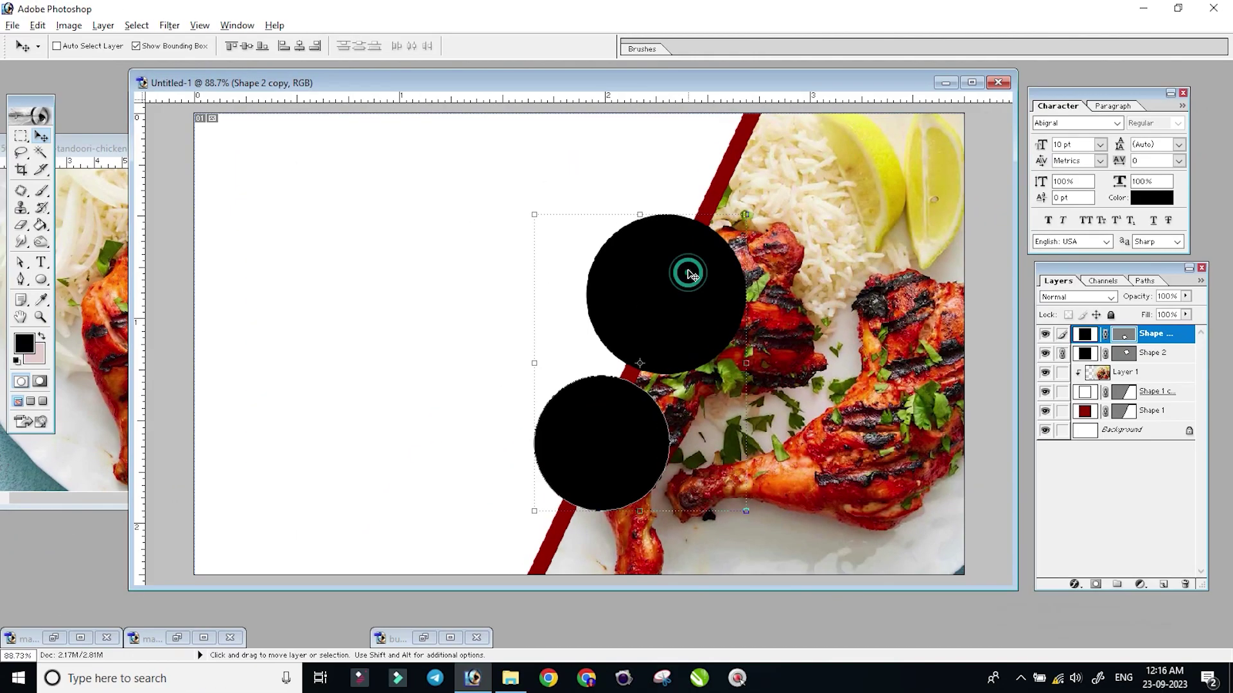
right_click(690, 273)
Give the original circle a 7 px white stroke and a larger, softer drop shadow.
left_click(706, 286)
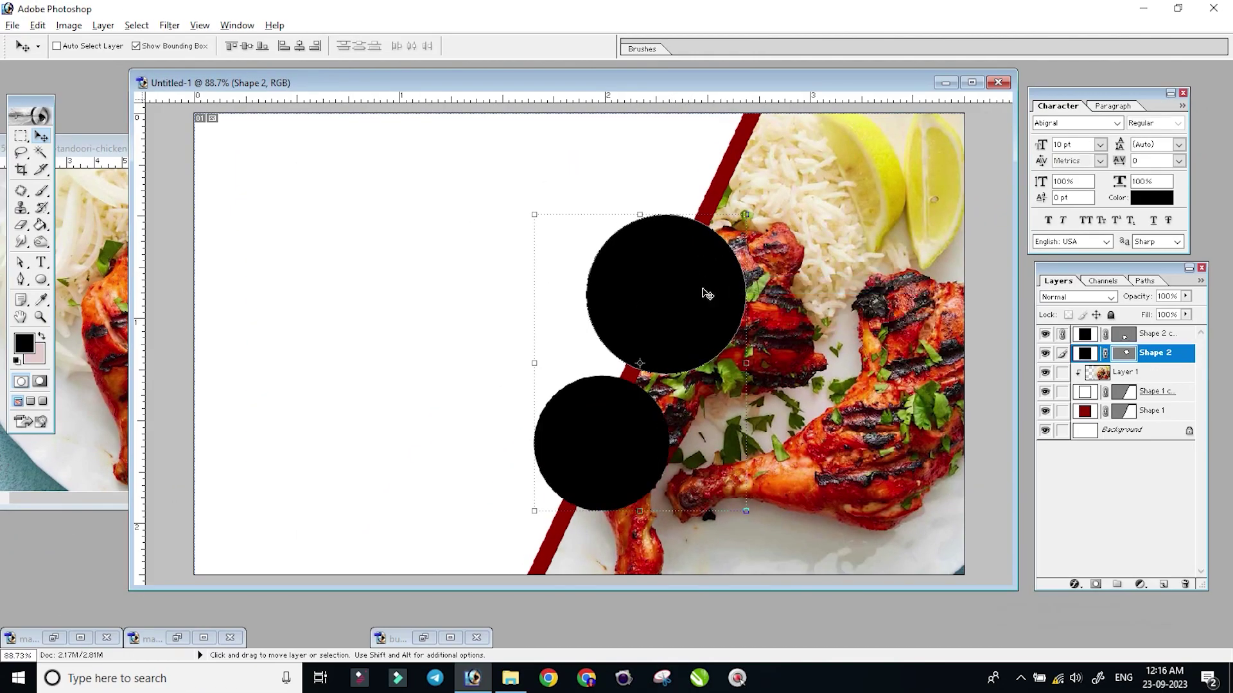
left_click(1074, 585)
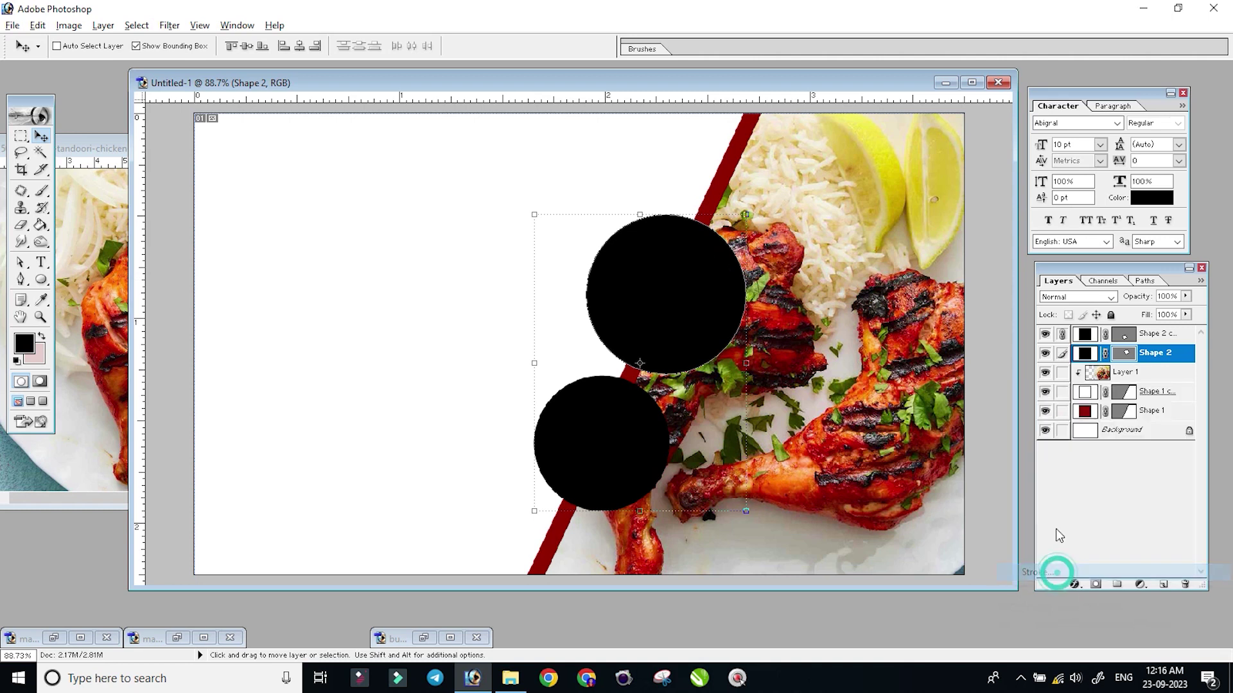
left_click(366, 277)
left_click(481, 246)
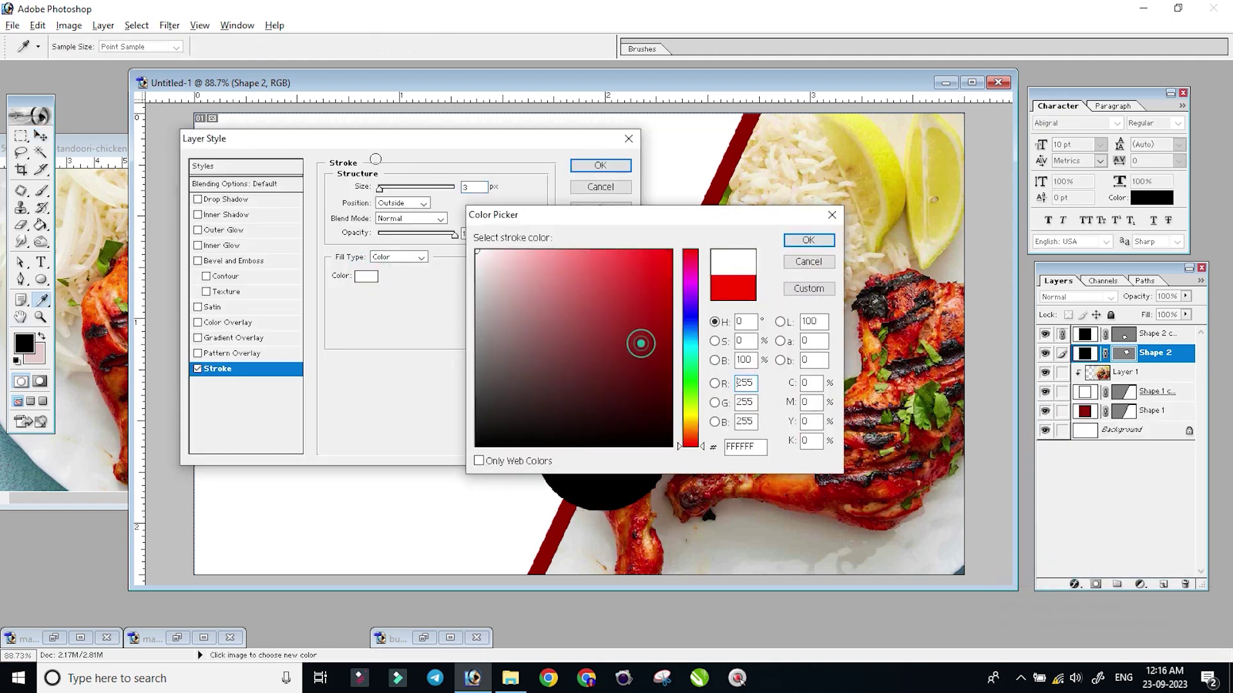
left_click(803, 242)
left_click_drag(382, 188, 384, 189)
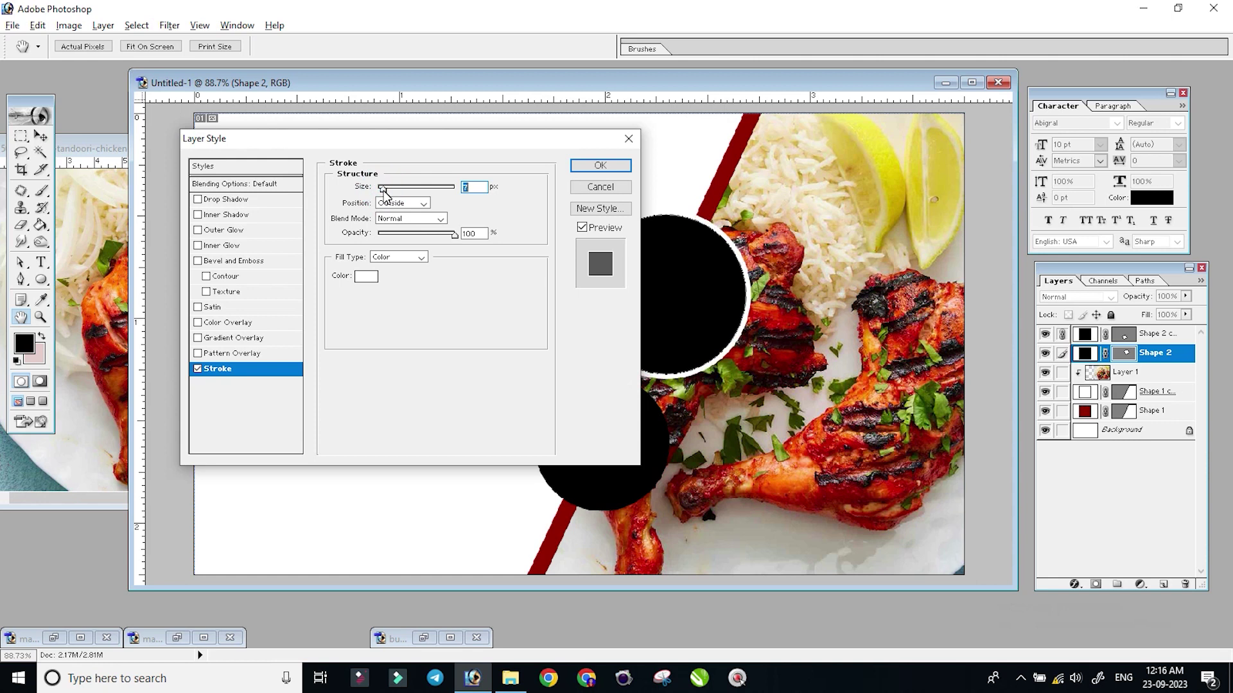
left_click(223, 200)
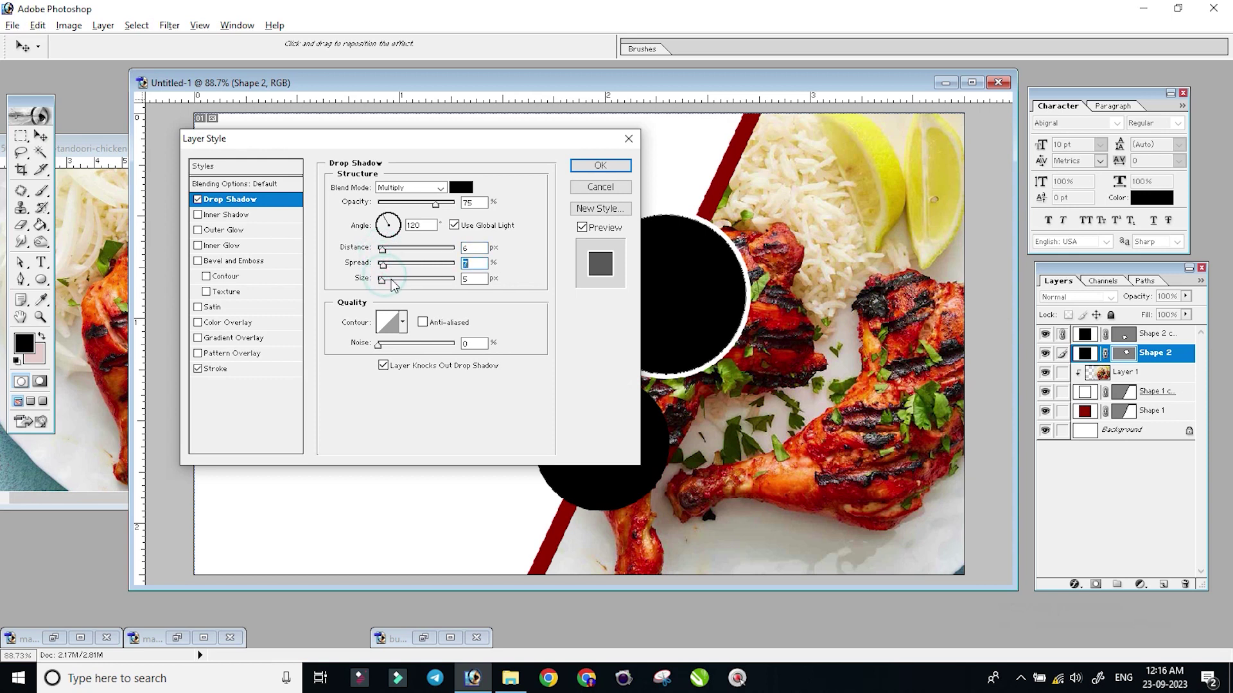
mouse_move(394, 280)
left_mouse_down()
mouse_move(404, 280)
mouse_move(398, 257)
mouse_move(392, 281)
left_mouse_up()
left_click(600, 166)
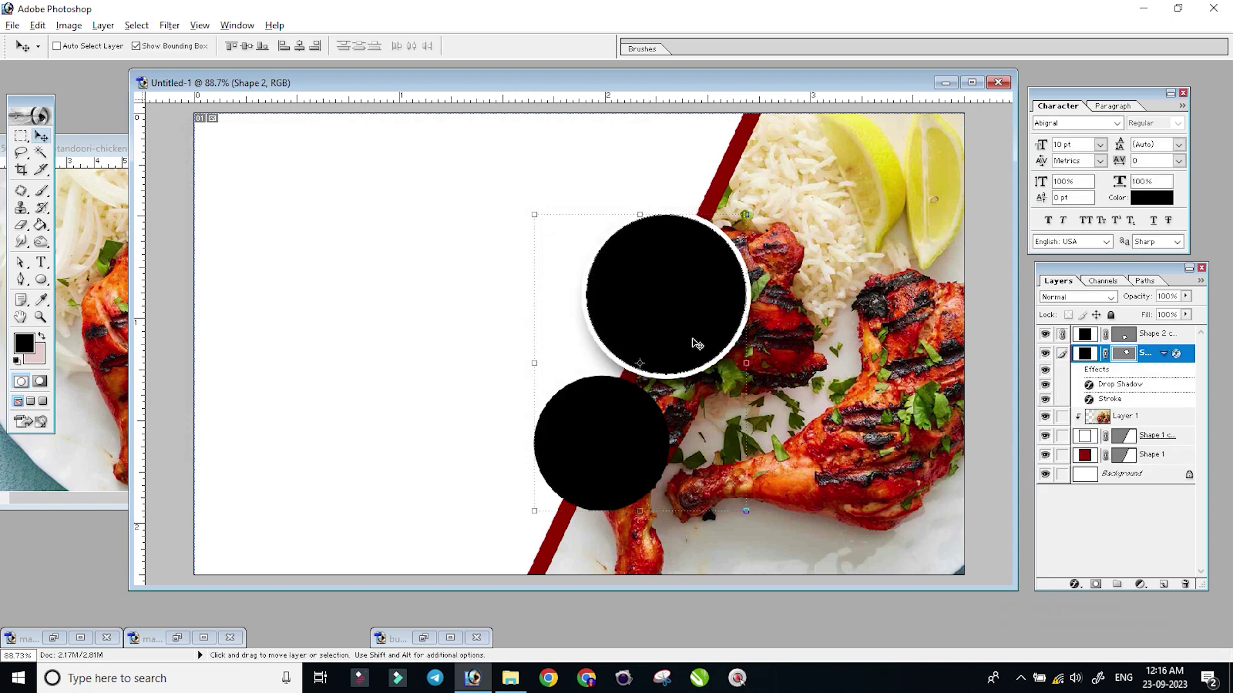
Copy the circle's layer style and paste it onto the Shape 2 copy layer.
right_click(1151, 360)
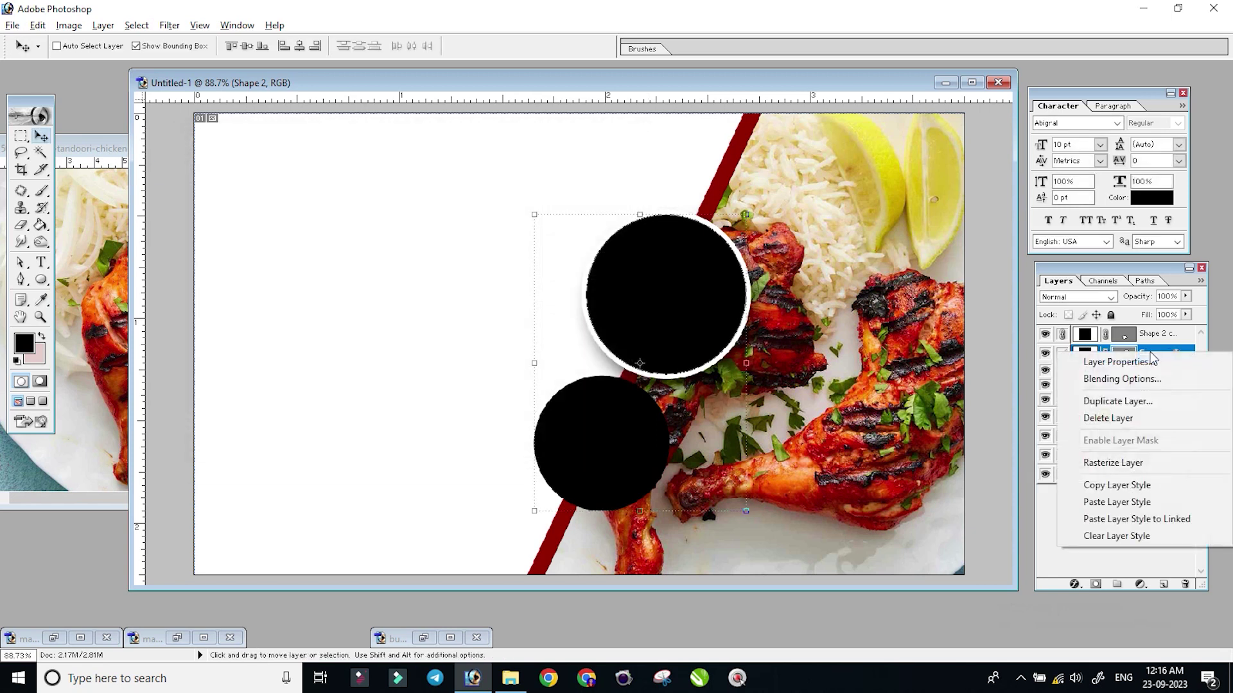
left_click(1110, 490)
right_click(619, 434)
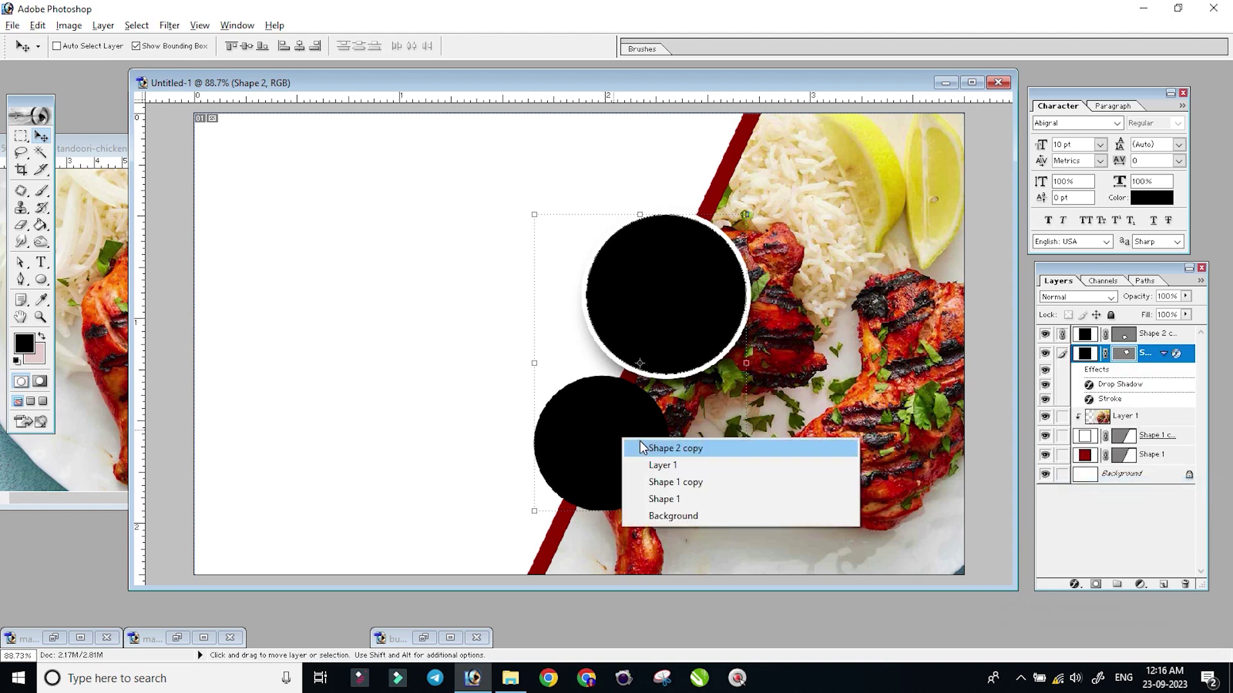
left_click(642, 445)
right_click(1137, 341)
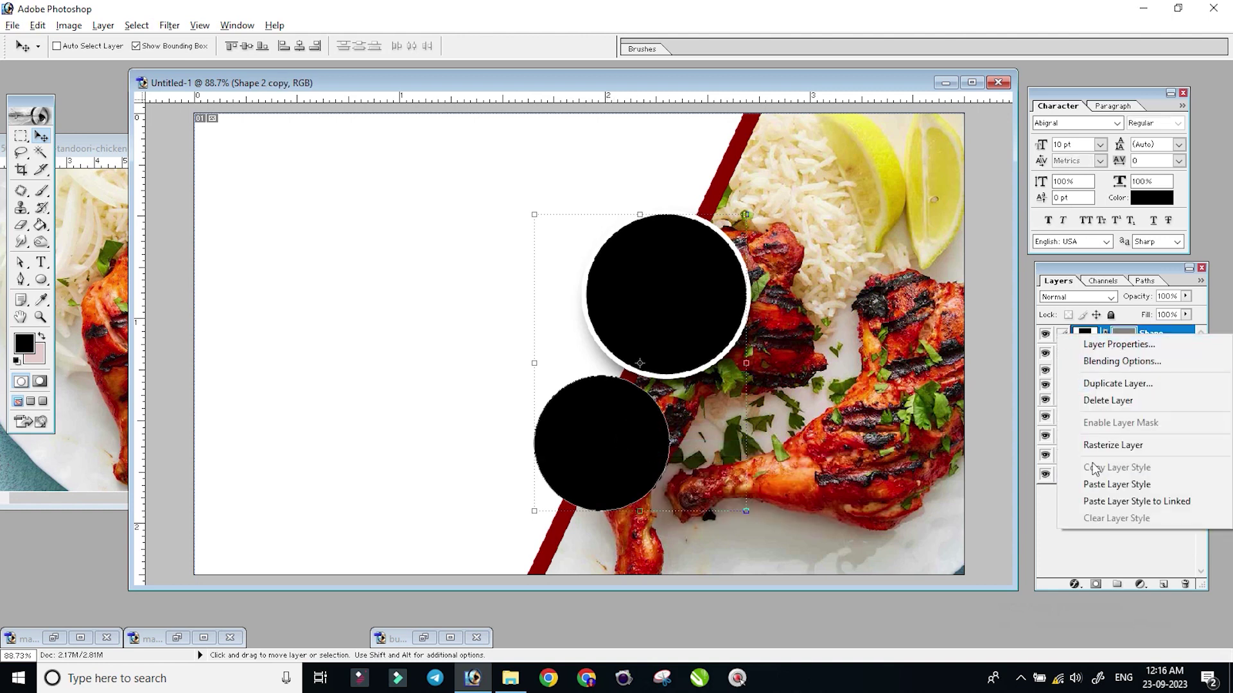
left_click(1099, 479)
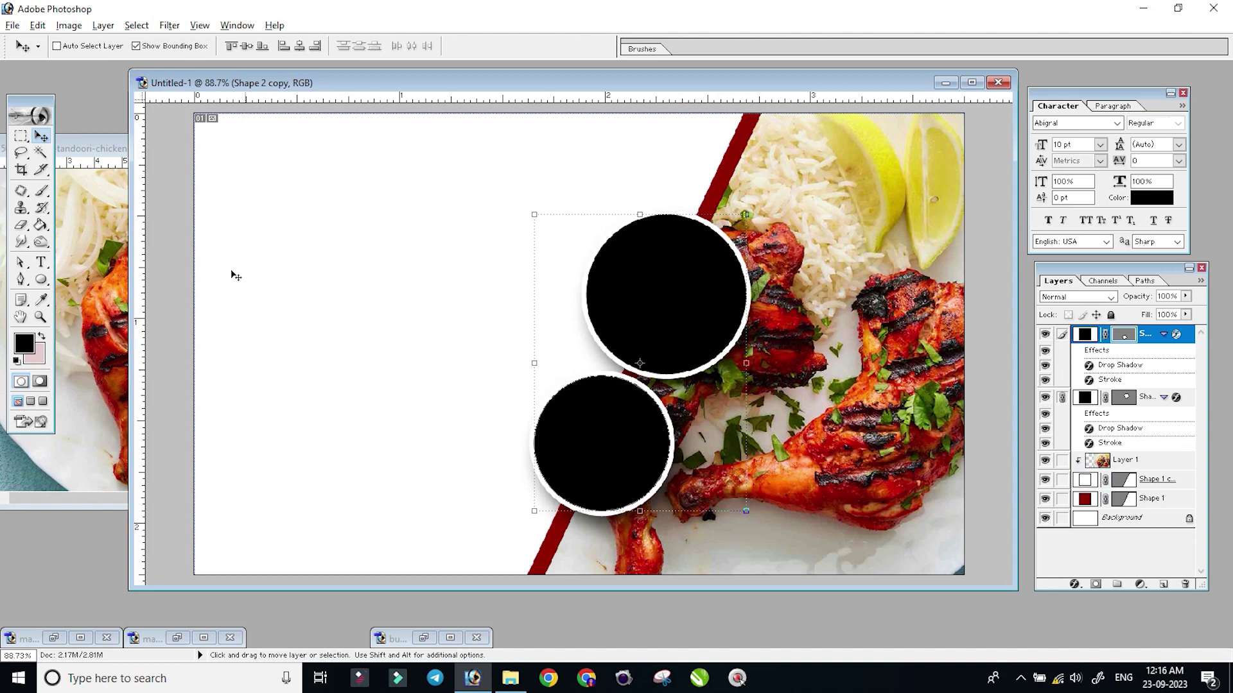
left_click(116, 225)
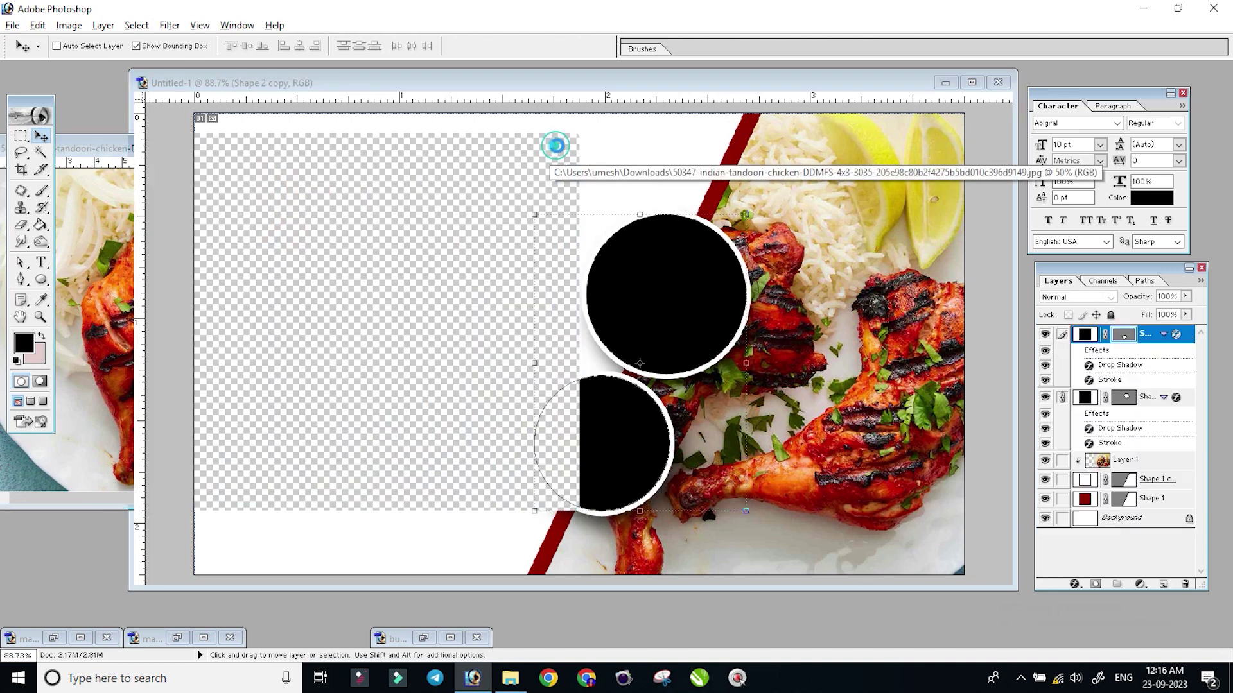
Darken the wrap photo's midtones slightly with a Levels adjustment.
left_click(203, 637)
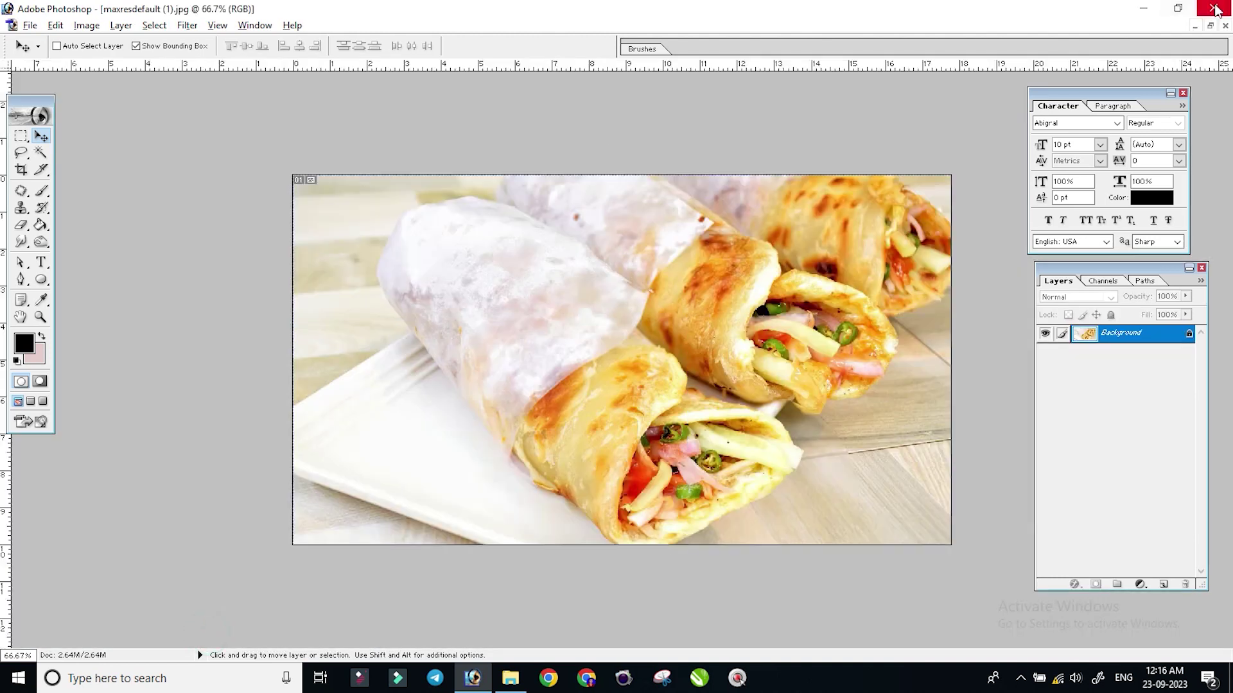
left_click(1209, 26)
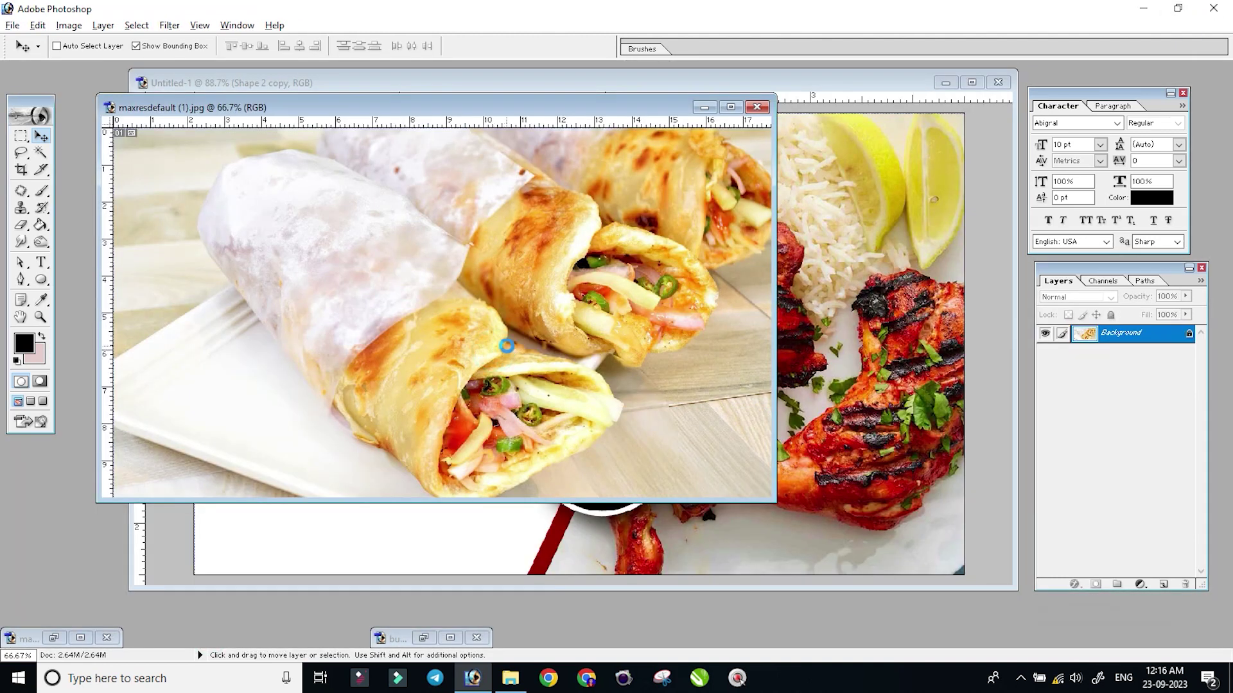
key("ctrl+l")
left_click_drag(312, 325, 314, 325)
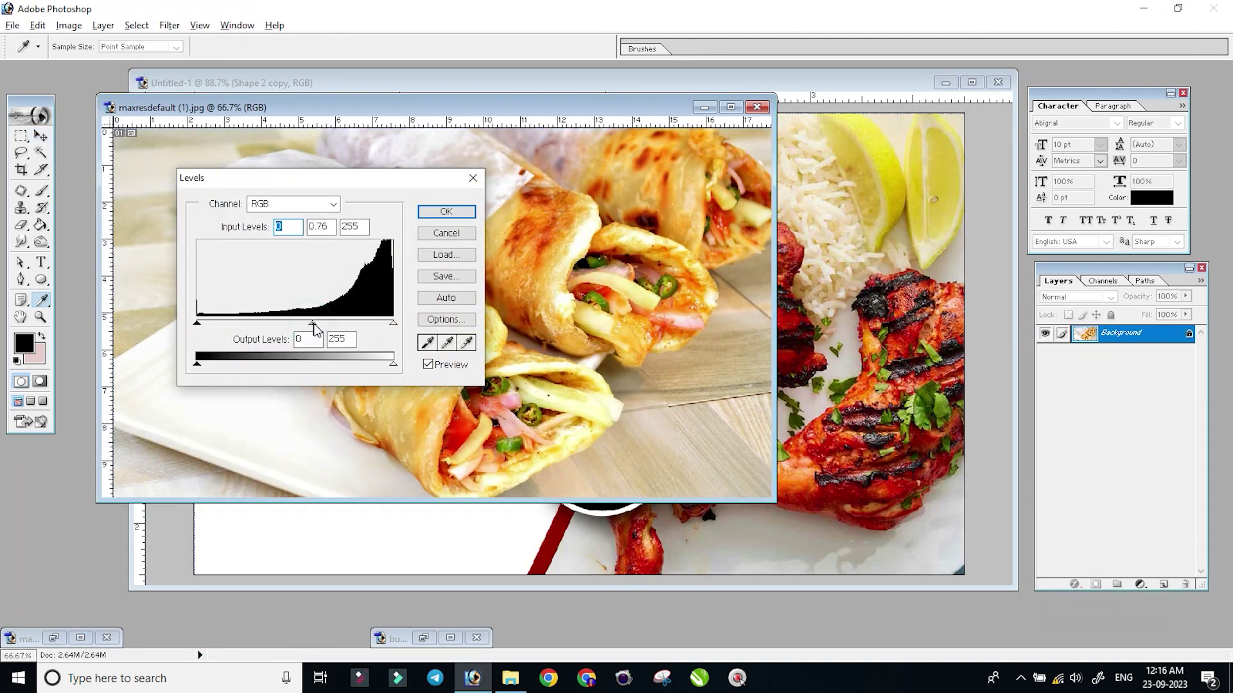
key("Return")
Drag the wrap photo into the card above the upper circle layer and scale it down.
key("v")
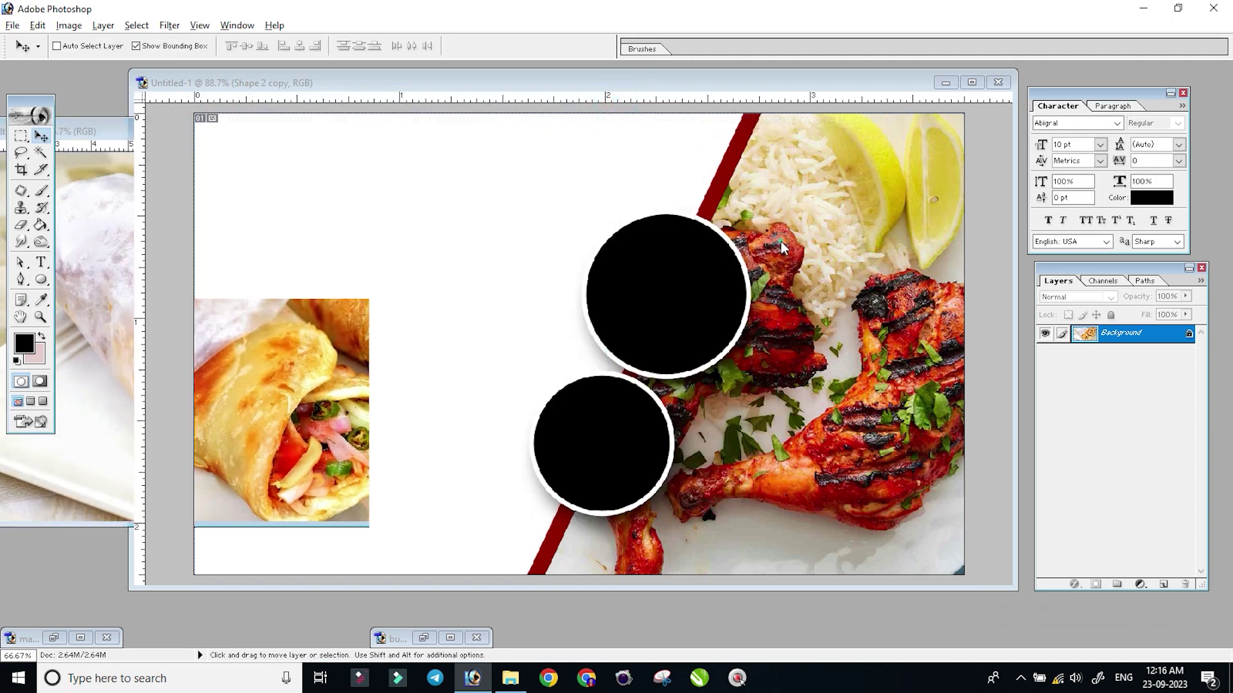
right_click(687, 311)
left_click(704, 310)
left_click_drag(118, 353, 664, 315)
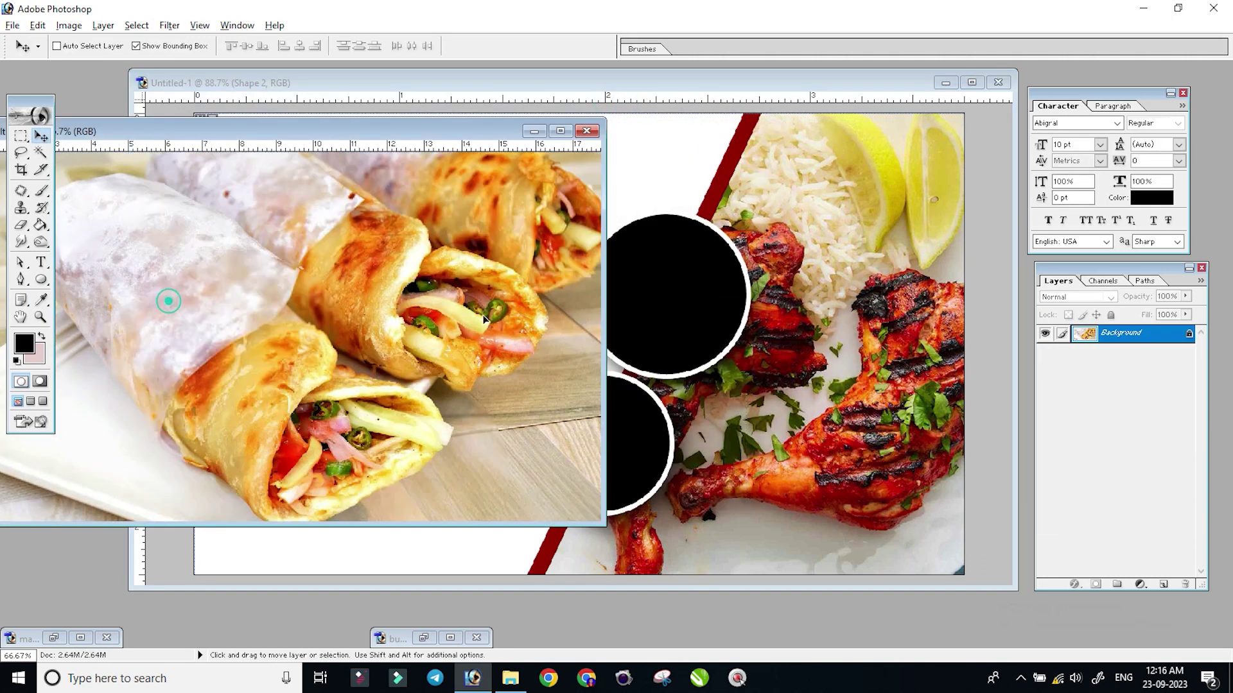
key("ctrl+minus")
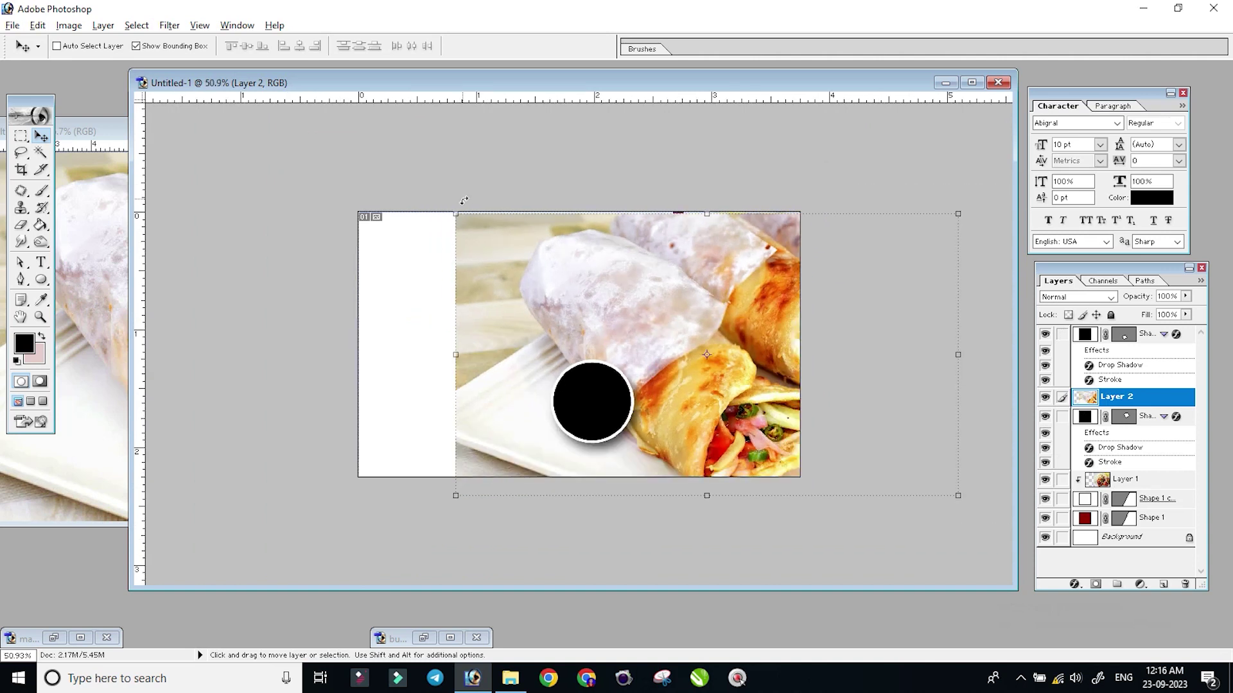
left_click_drag(449, 214, 565, 276)
key("Return")
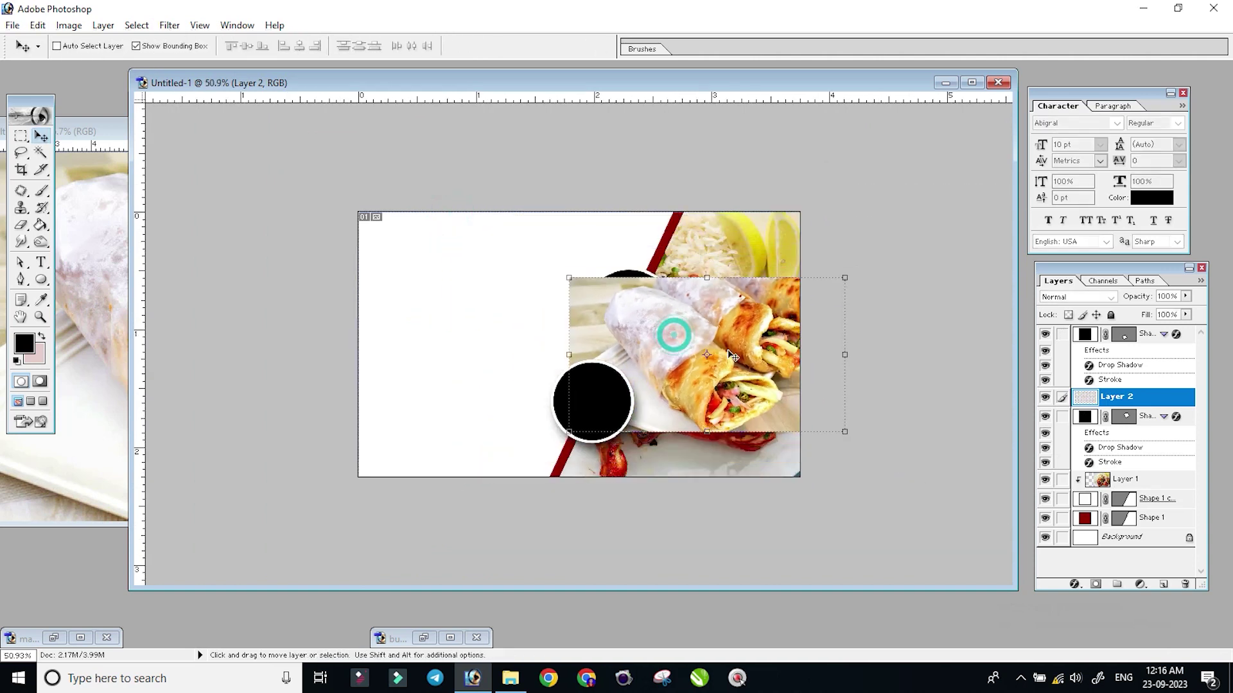
left_click_drag(673, 334, 650, 329)
key("ctrl+plus")
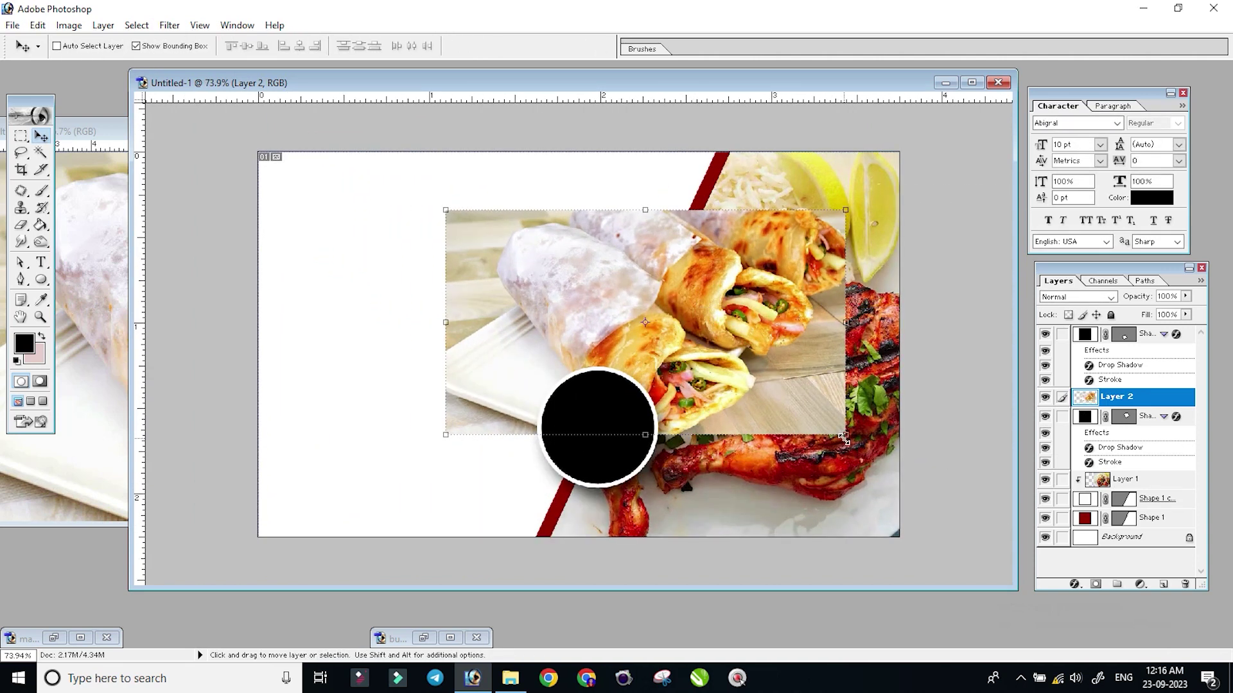
left_click_drag(844, 439, 812, 415)
key("Return")
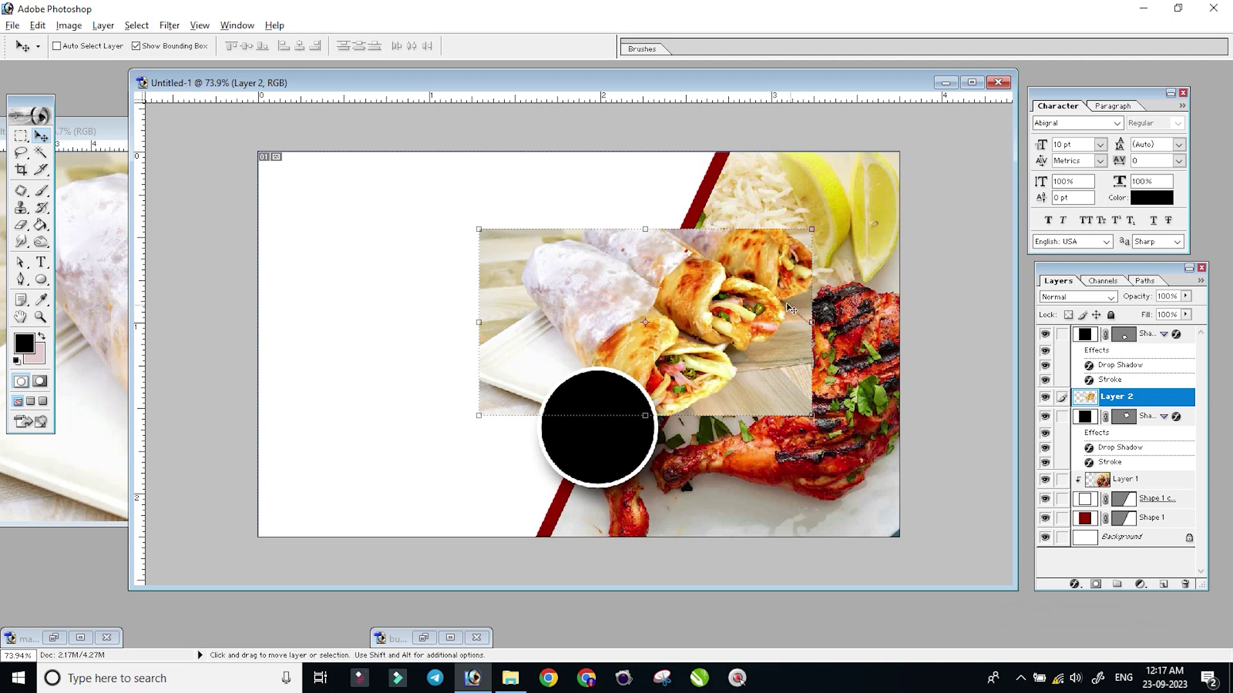
Flip the wrap photo horizontally and move it to the right.
key("ctrl+plus")
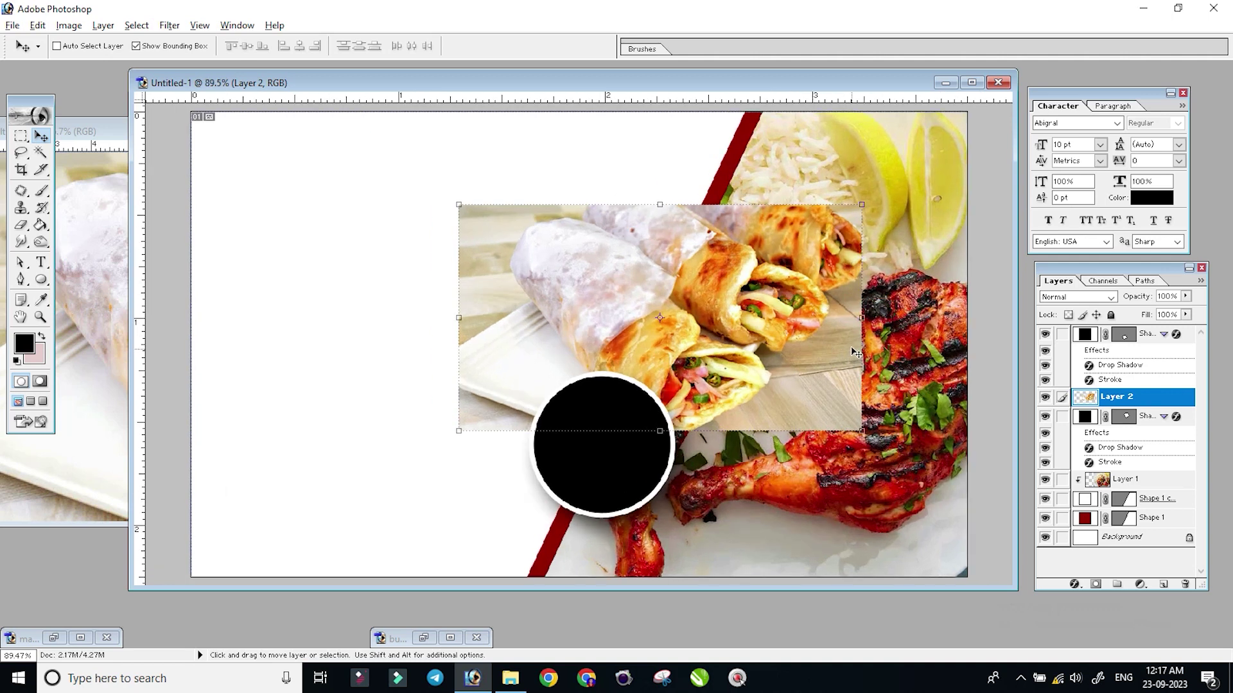
key("ctrl+t")
right_click(815, 329)
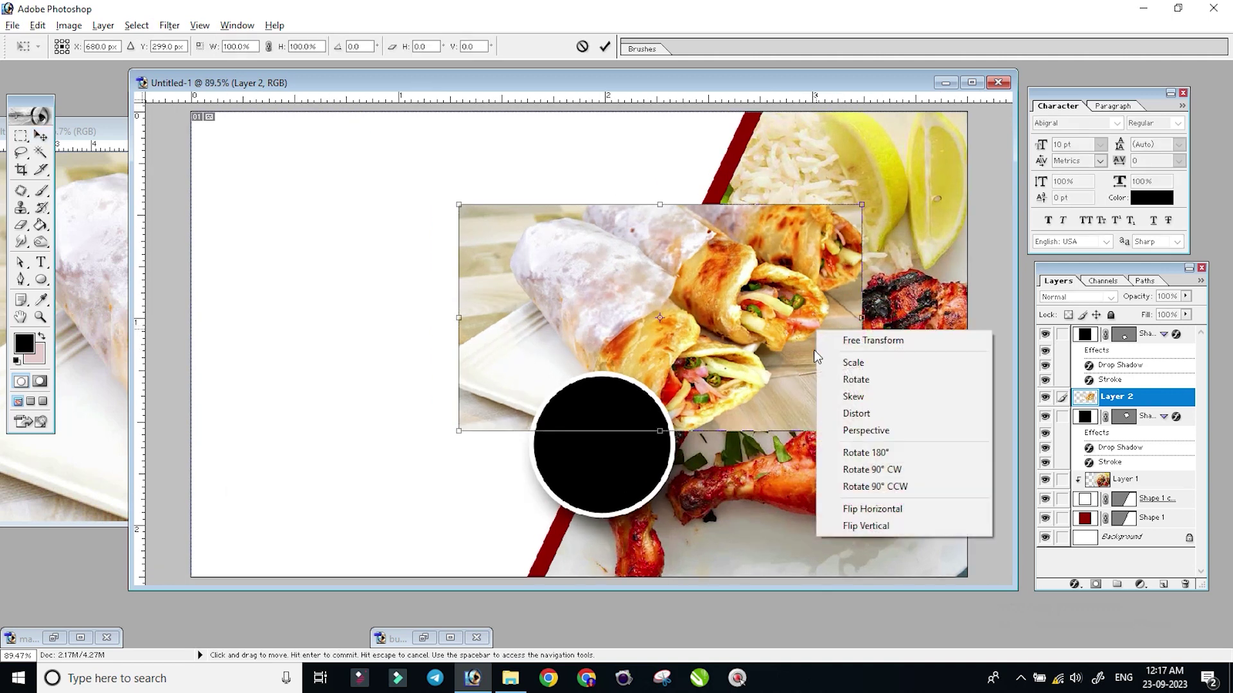
left_click(872, 509)
key("Return")
mouse_move(602, 269)
left_mouse_down()
mouse_move(729, 272)
mouse_move(719, 276)
left_mouse_up()
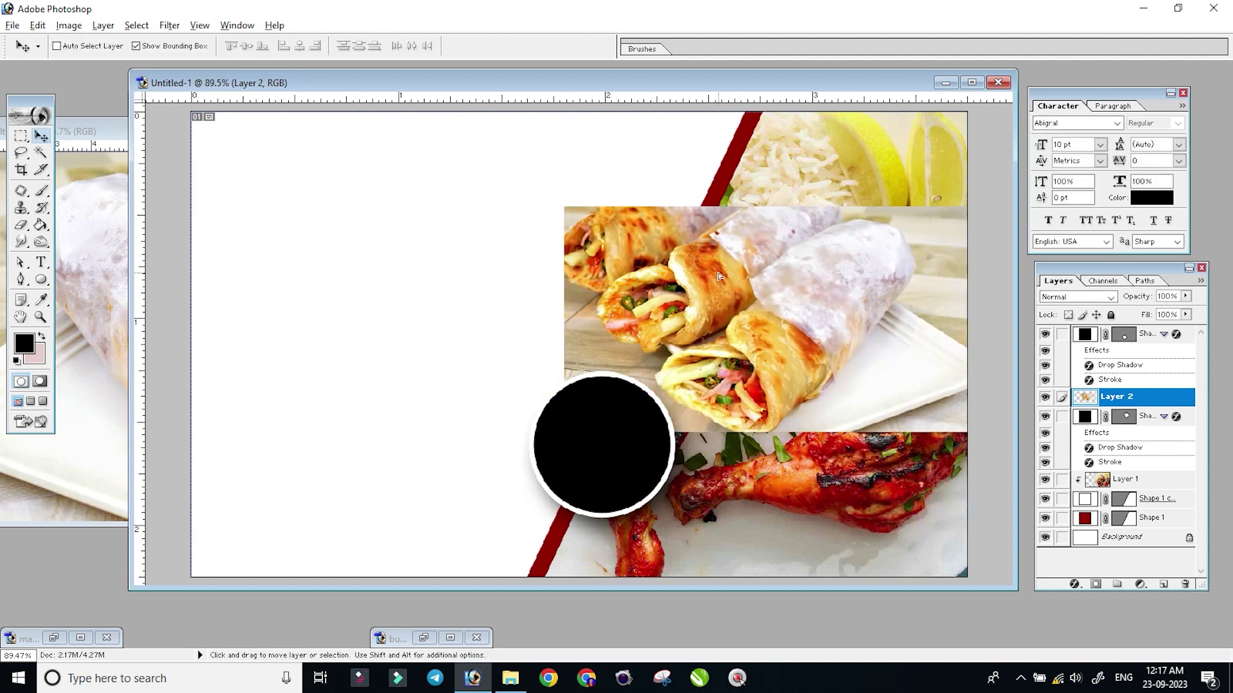
Clip the wraps into the upper circle and fine-tune their size and position.
left_click(1093, 407, "alt")
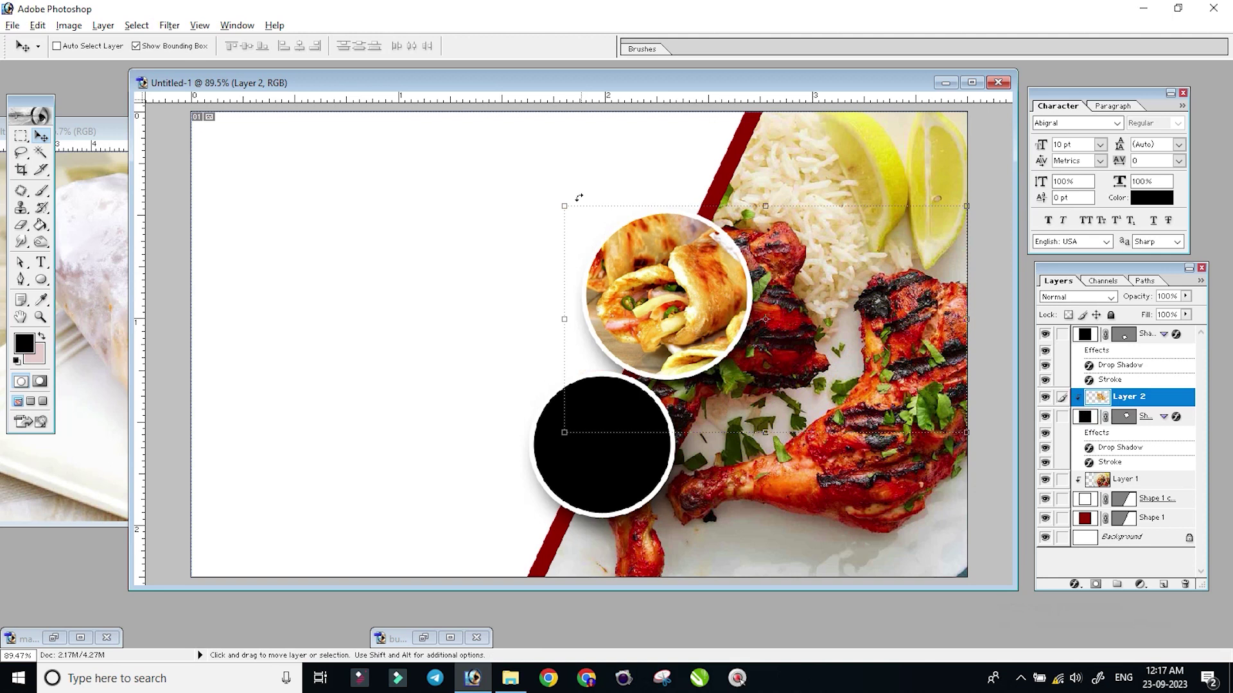
left_click_drag(564, 206, 628, 286)
key("Return")
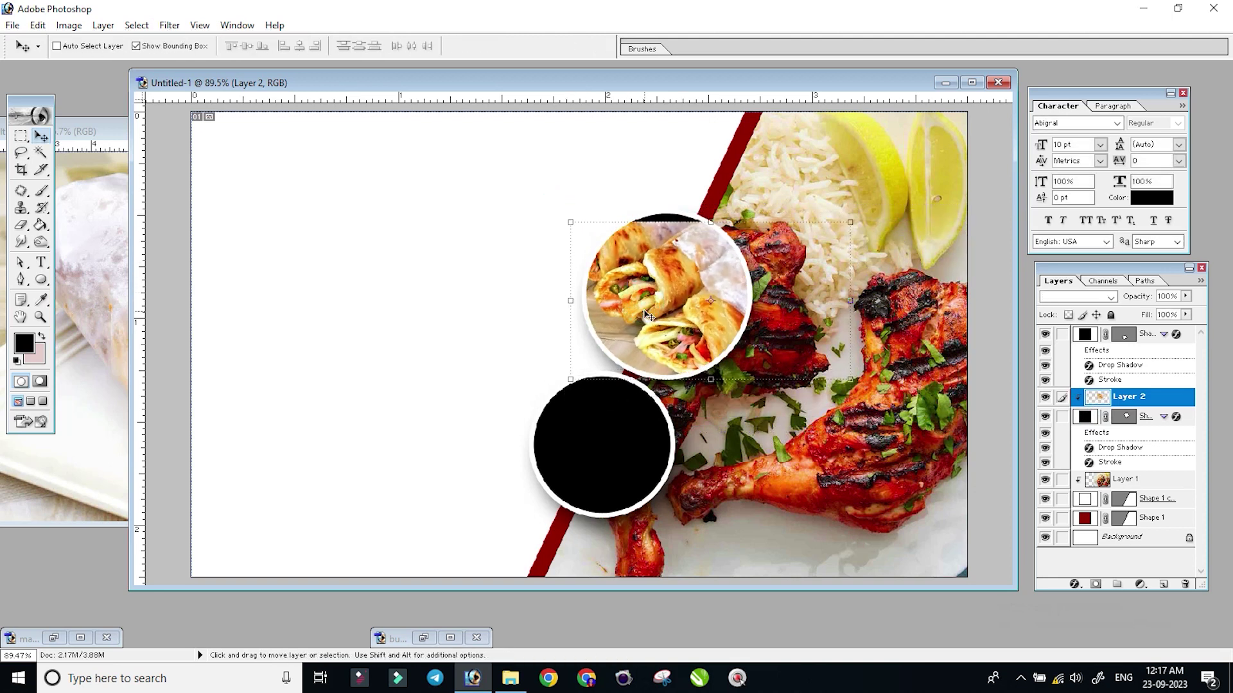
left_click_drag(571, 222, 578, 220)
key("Return")
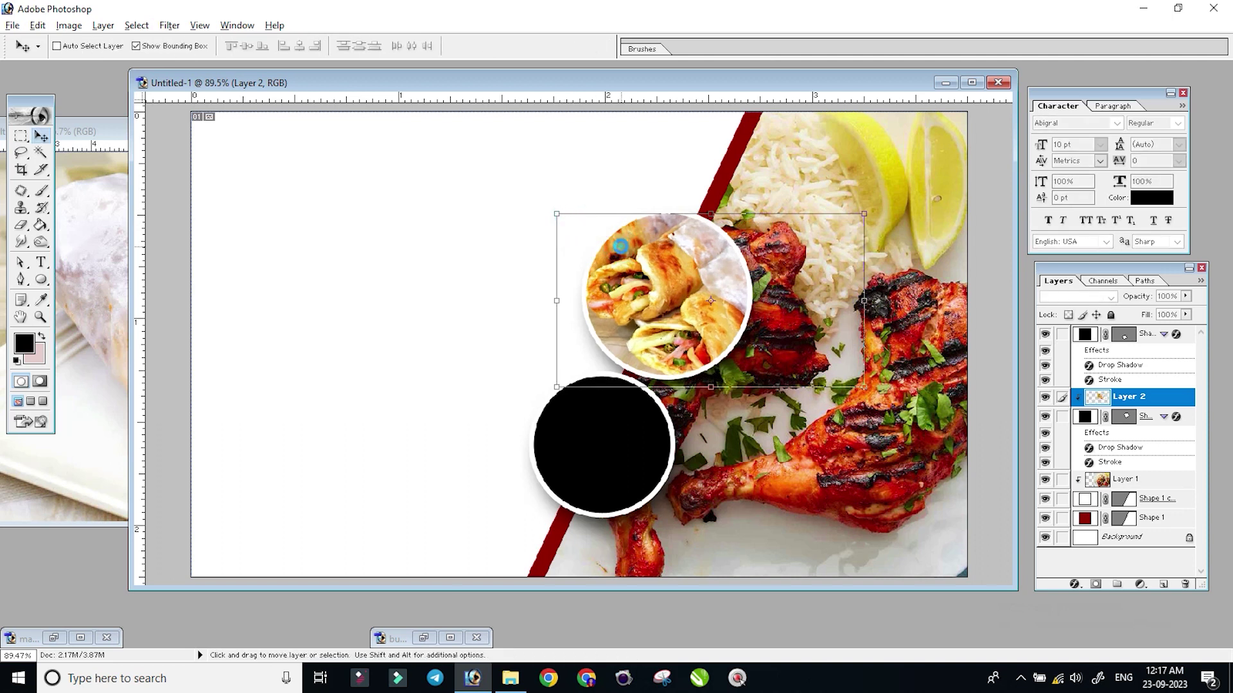
left_click_drag(642, 260, 646, 262)
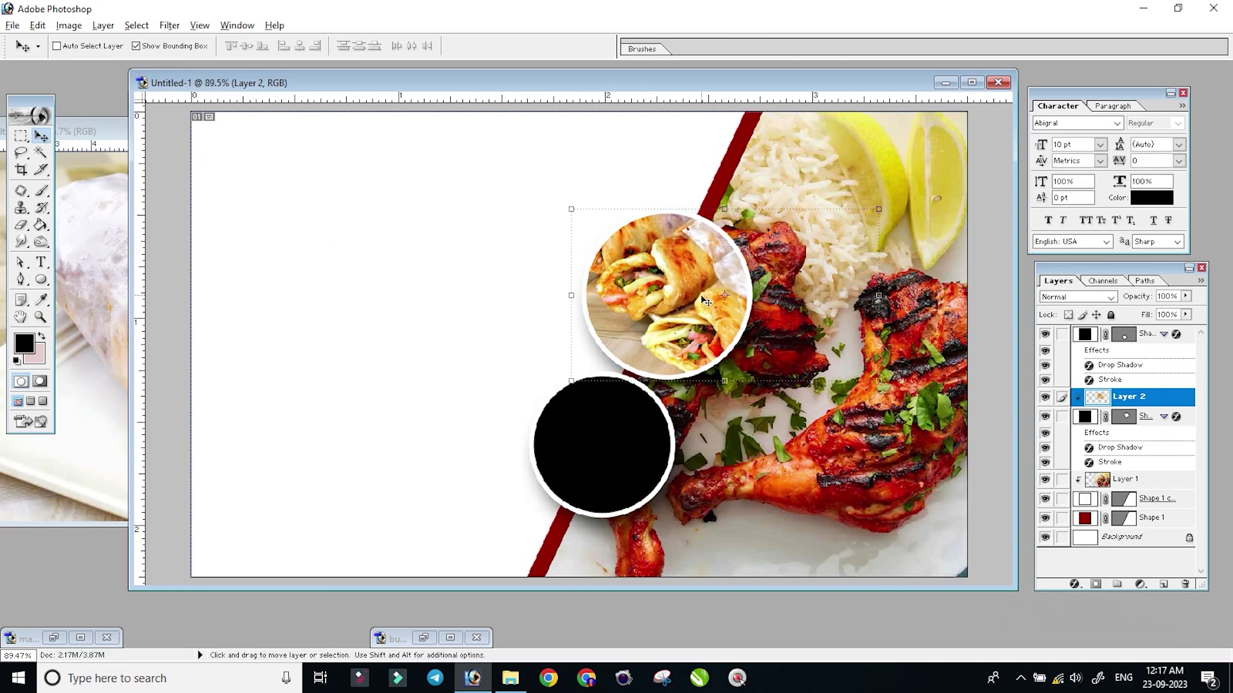
Bring the noodles photo onto the card above the lower circle's layer and shrink it.
right_click(610, 486)
left_click(629, 491)
left_click(54, 638)
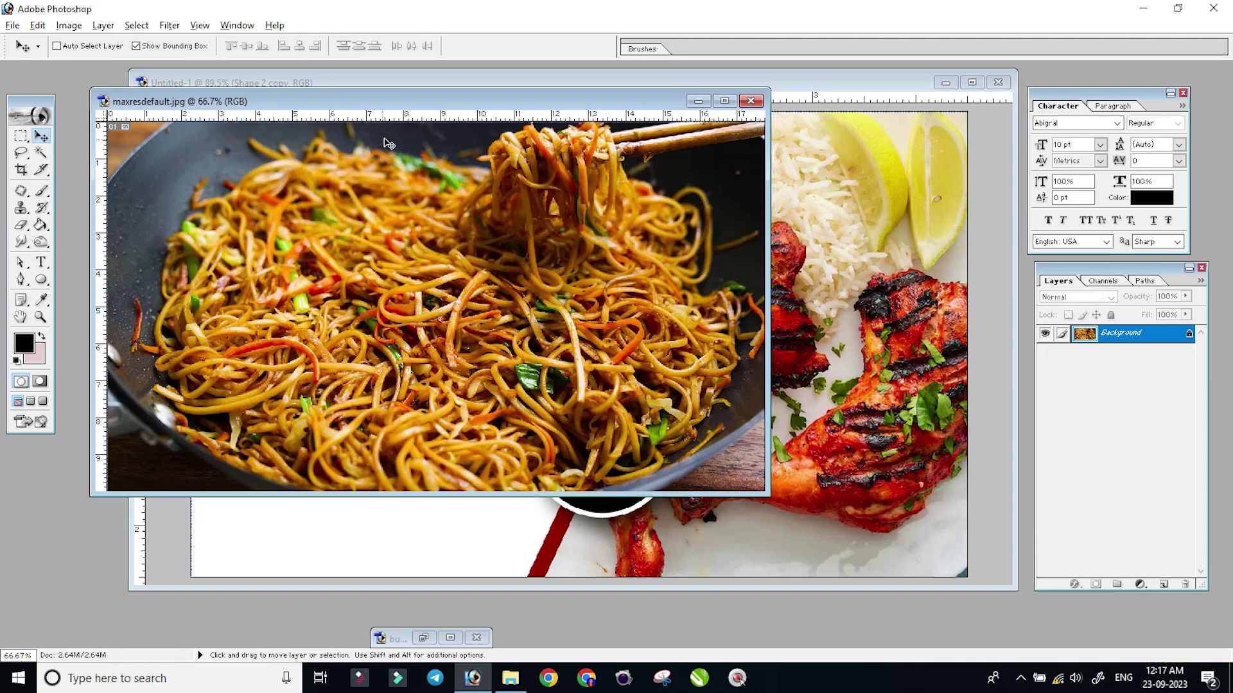
left_click_drag(392, 97, 299, 172)
left_click_drag(383, 325, 610, 353)
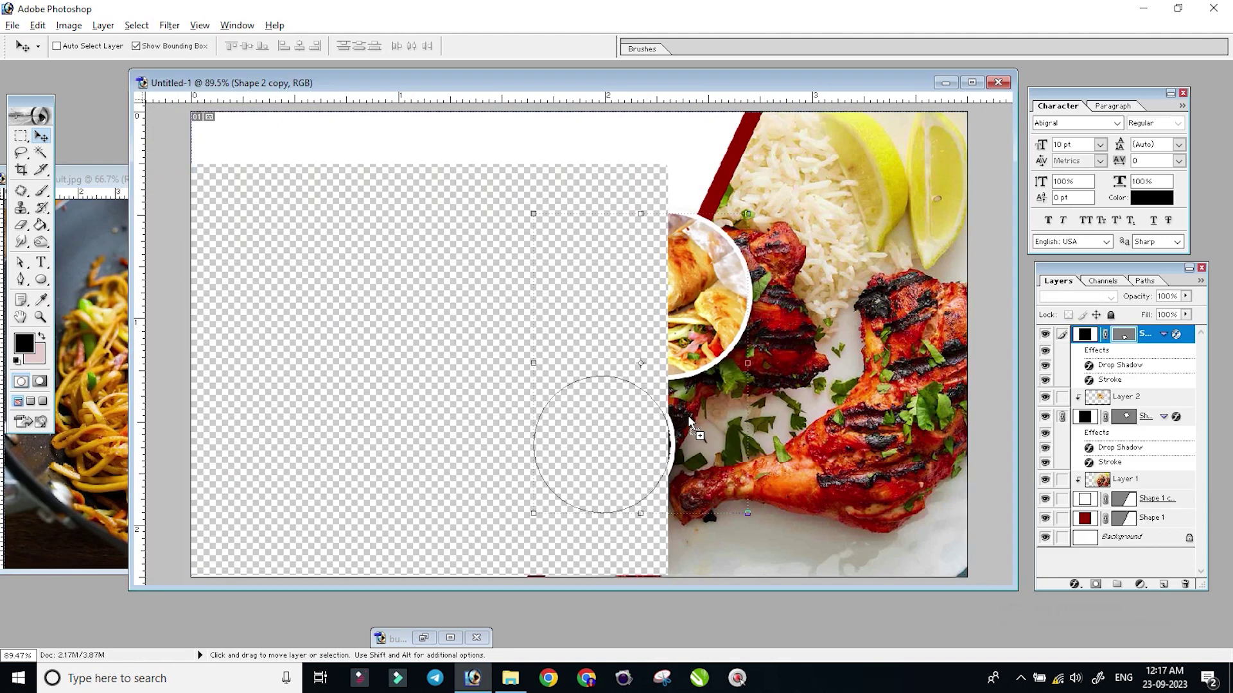
key("ctrl+minus")
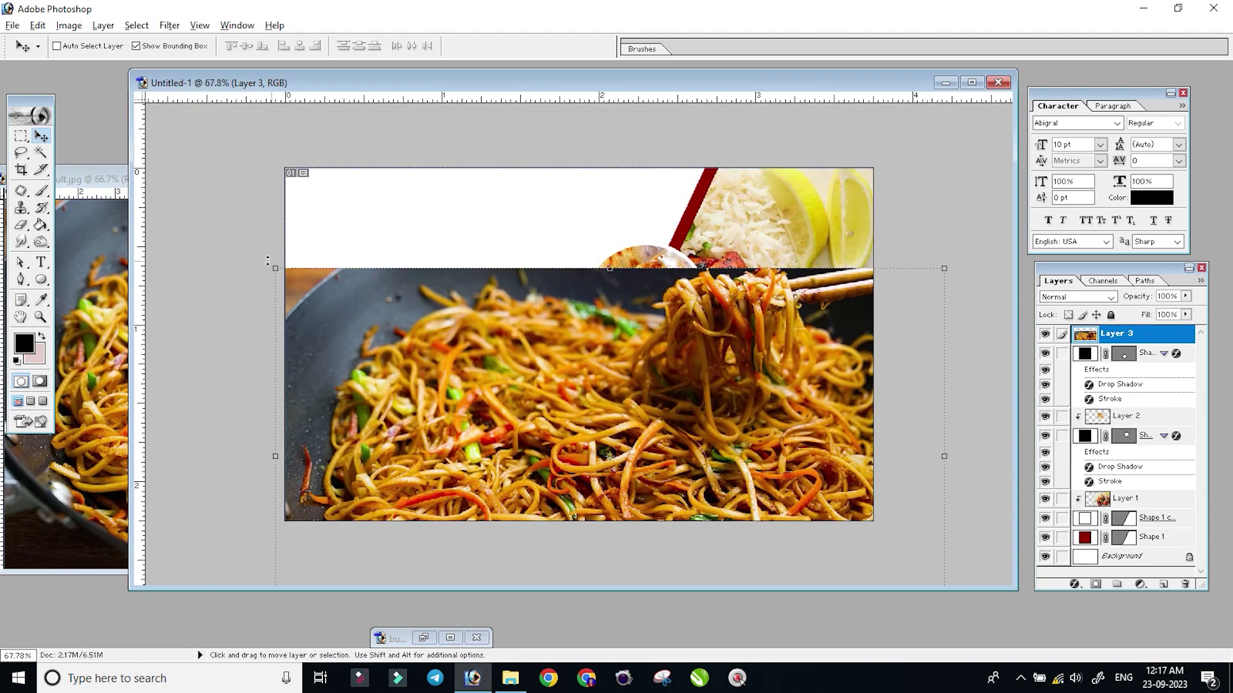
left_click_drag(272, 268, 477, 383)
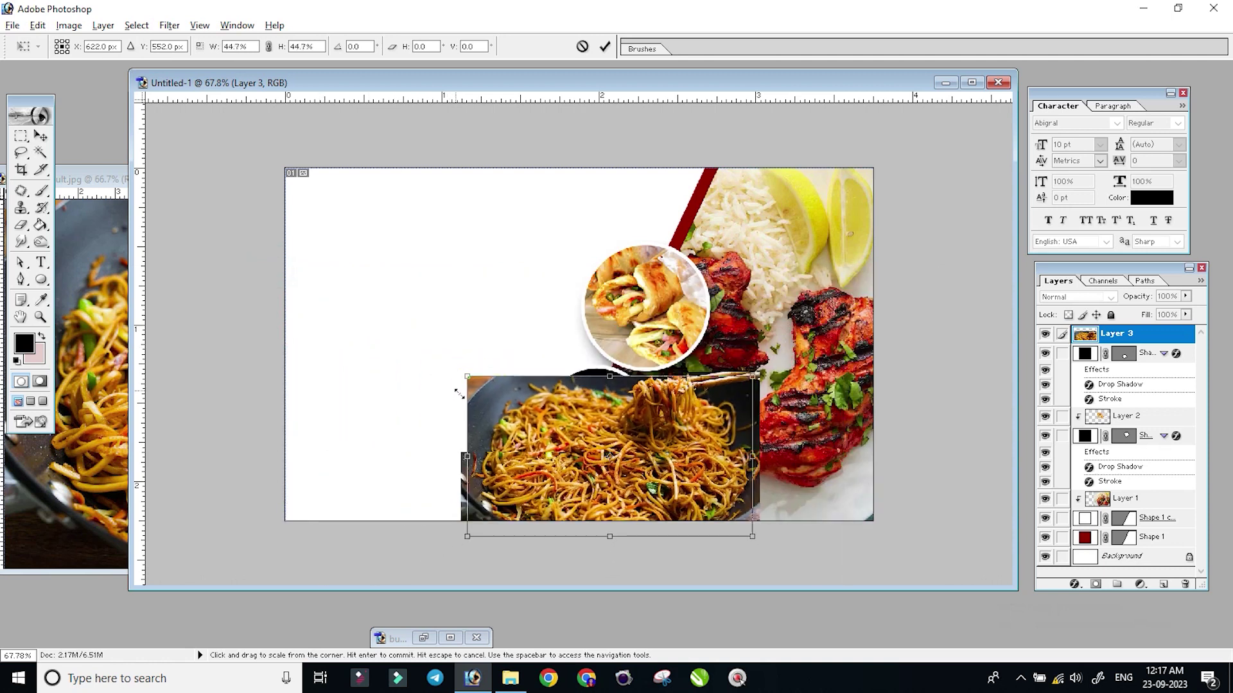
key("Return")
Clip the noodles photo to the lower circle and resize and position it inside.
key("ctrl+g")
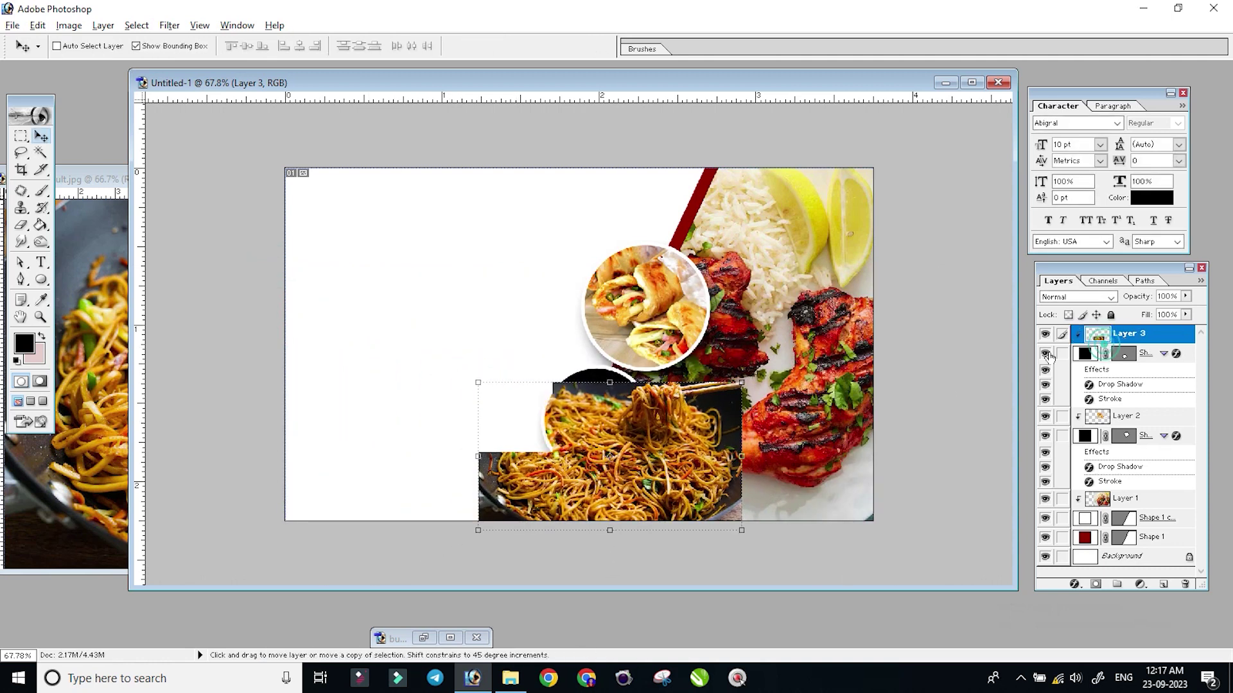
left_click_drag(640, 423, 725, 348)
key("ctrl+t")
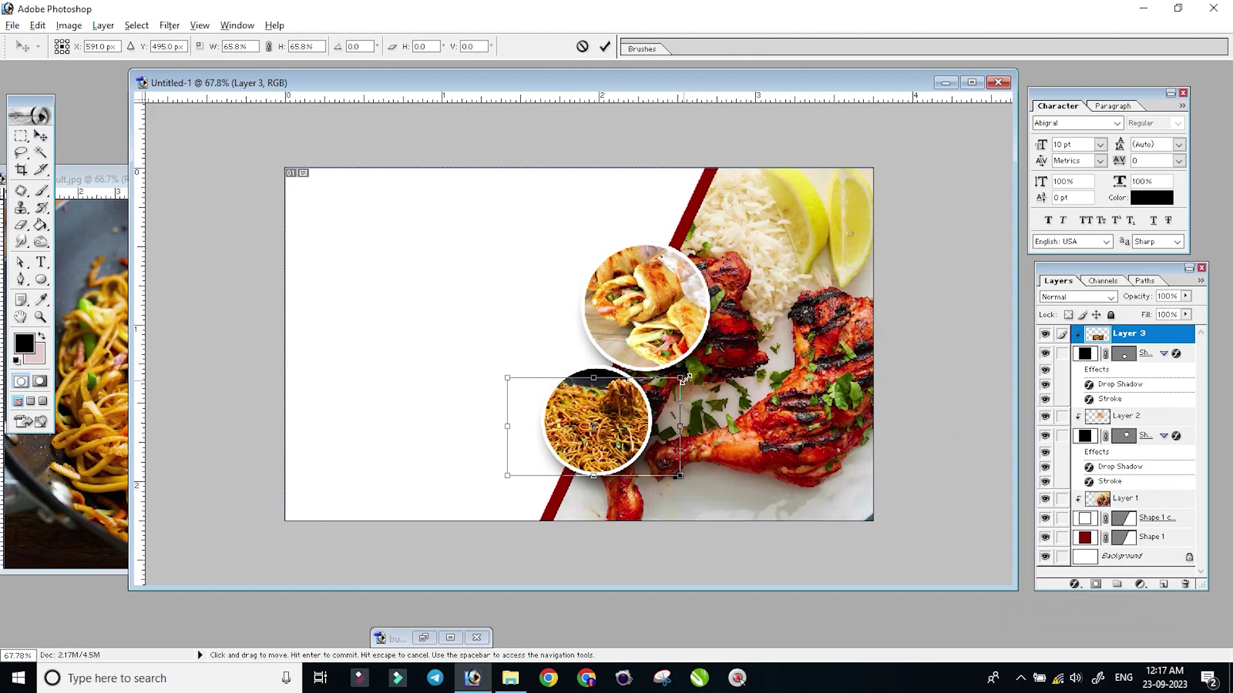
left_click_drag(616, 423, 610, 422)
key("Return")
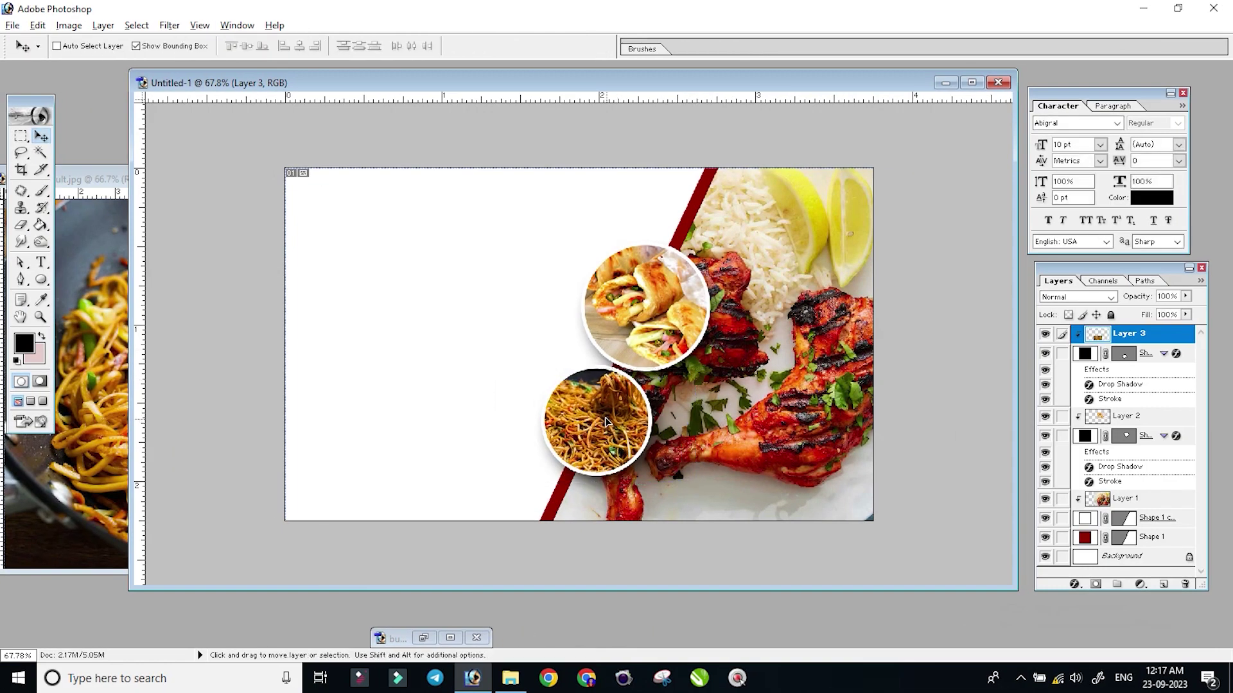
left_click(609, 423)
left_click_drag(612, 415, 613, 411)
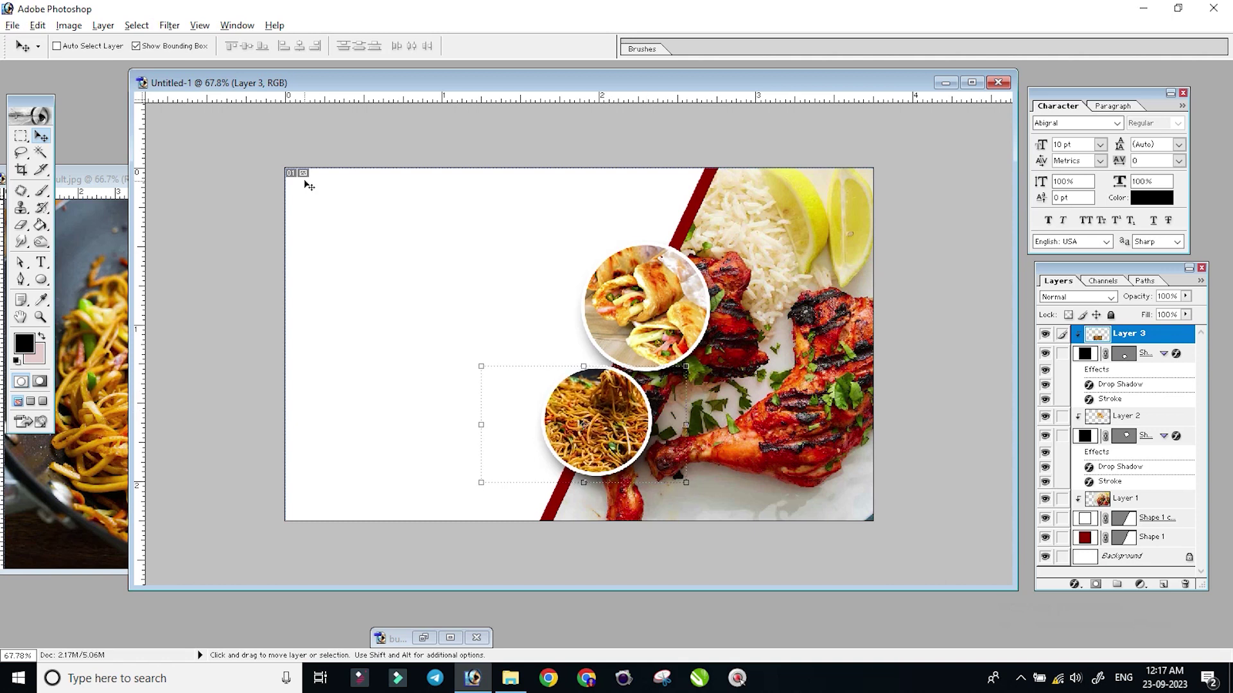
Put away the noodles document, fit the card on screen, and select the Background layer.
left_click(69, 247)
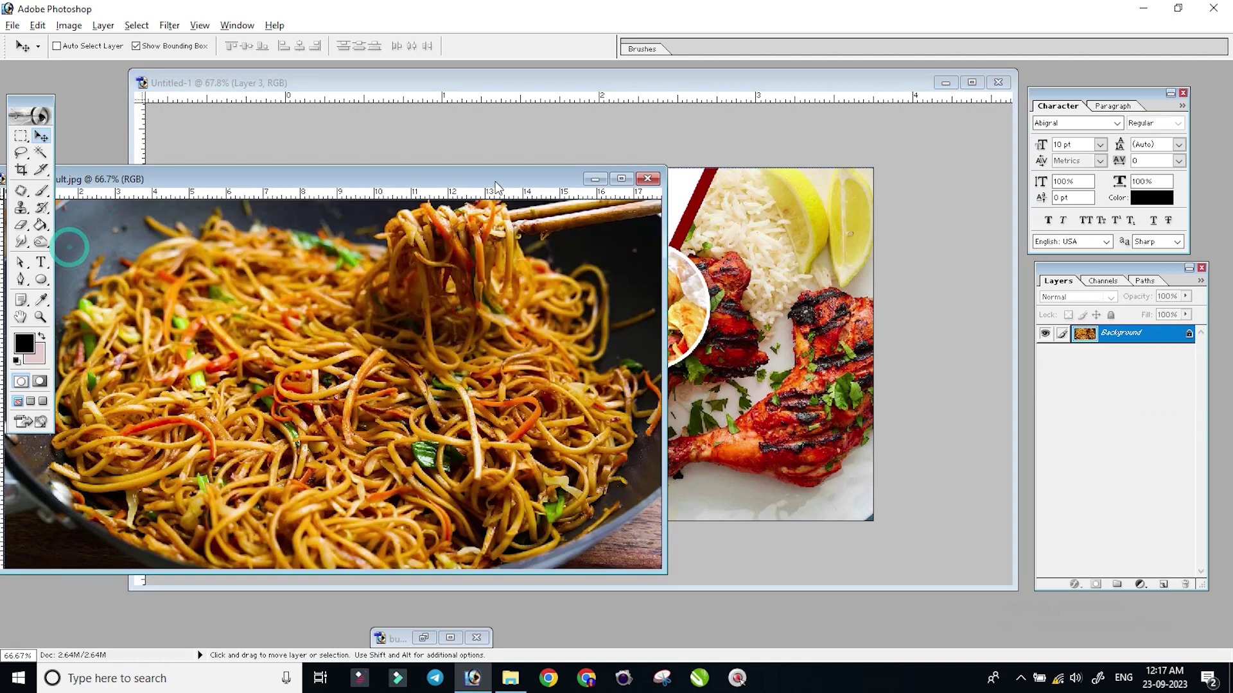
left_click(591, 180)
key("ctrl+0")
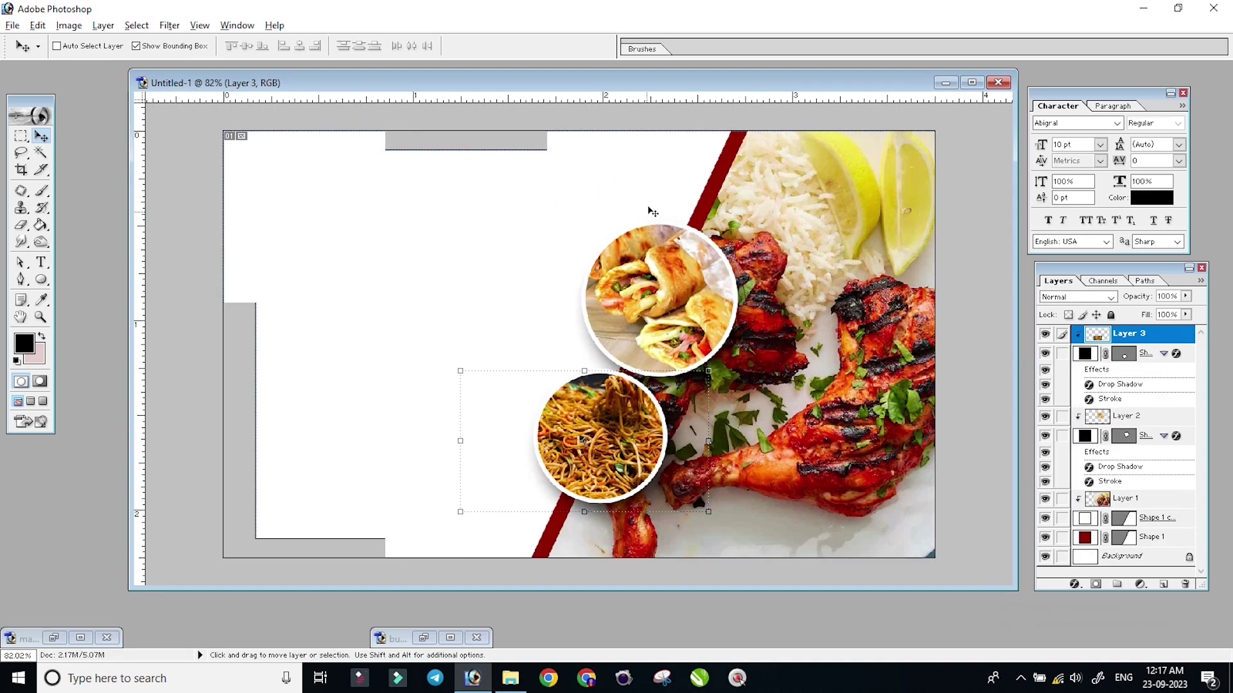
left_click(480, 252, "ctrl")
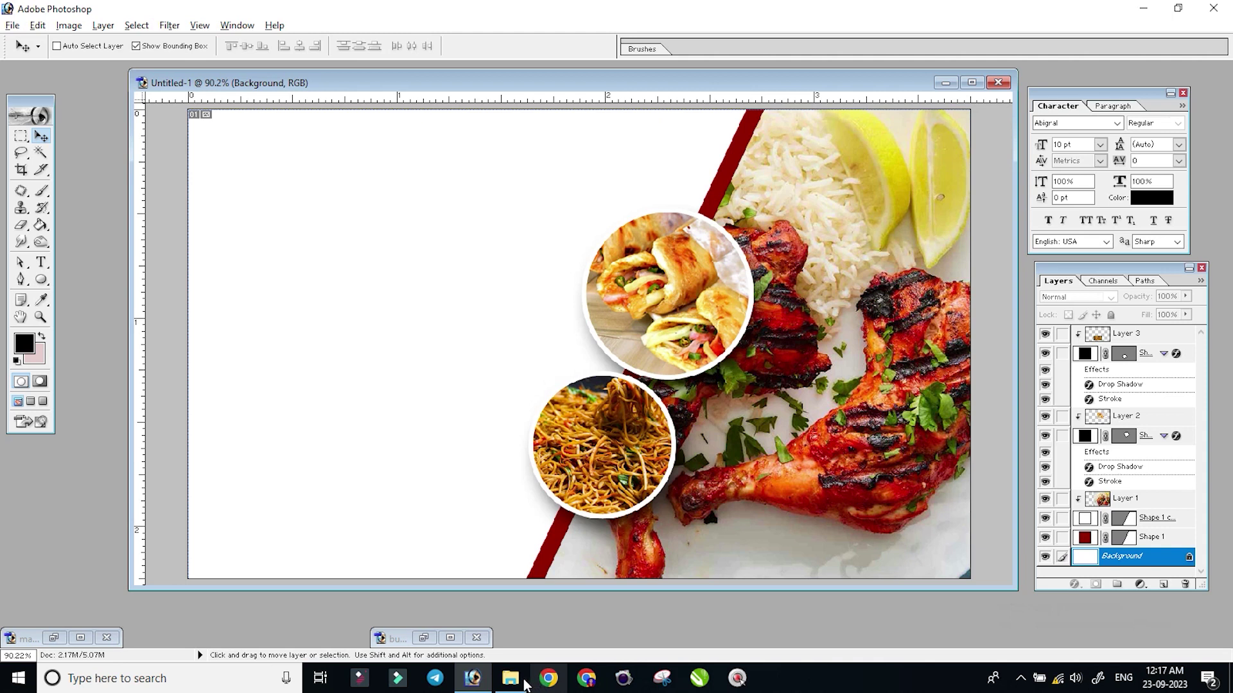
In Chrome, switch to image results for 'black red background' and scroll through them.
left_click(556, 685)
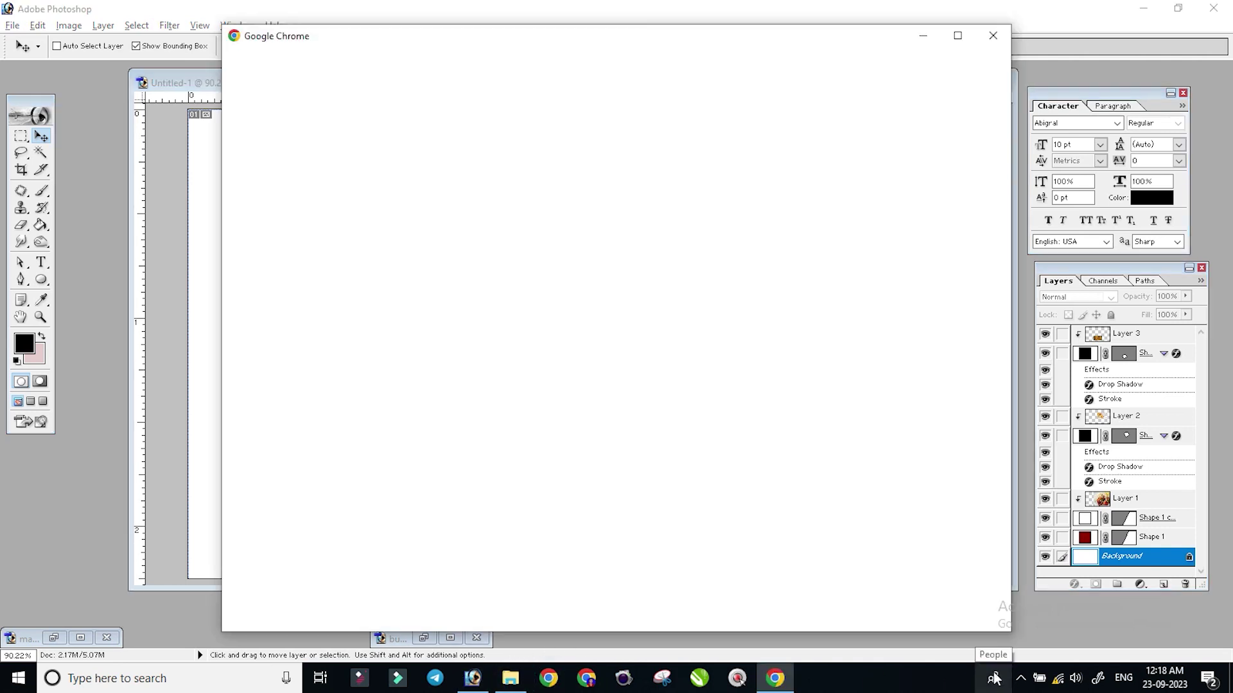
left_click(823, 301)
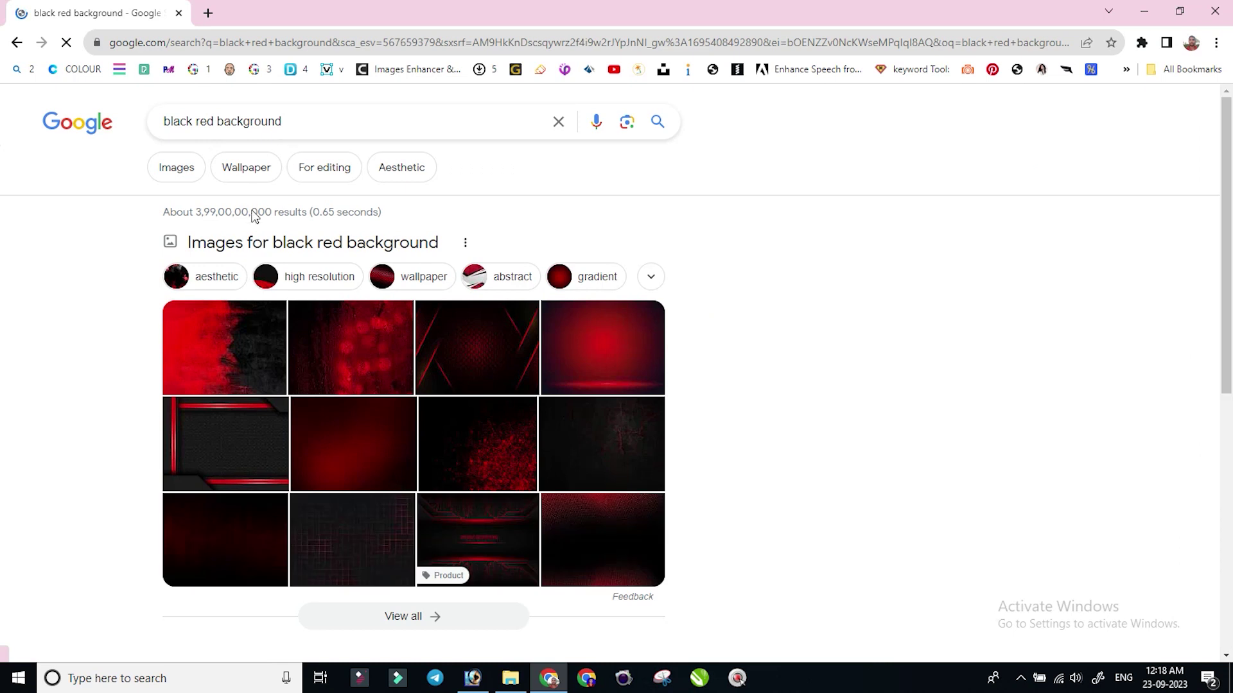
left_click(185, 175)
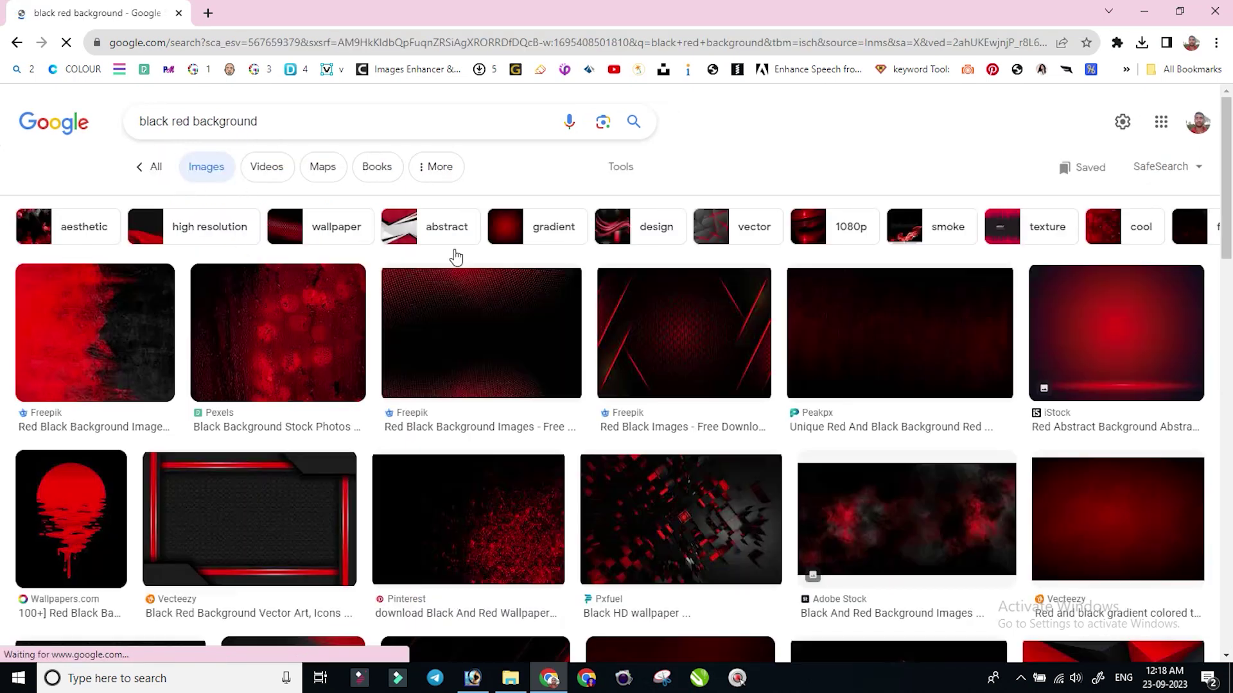
scroll(273, 379, "down", 4)
scroll(266, 366, "down", 4)
scroll(278, 407, "down", 2)
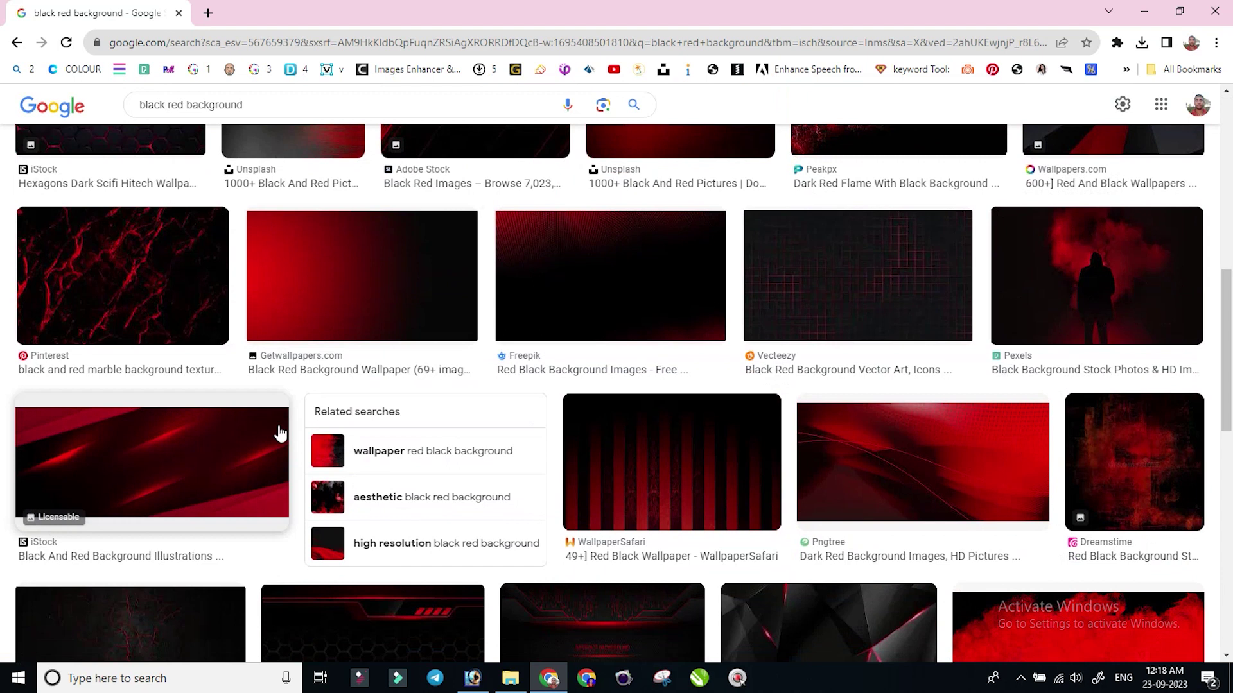
scroll(278, 432, "down", 4)
scroll(464, 411, "down", 2)
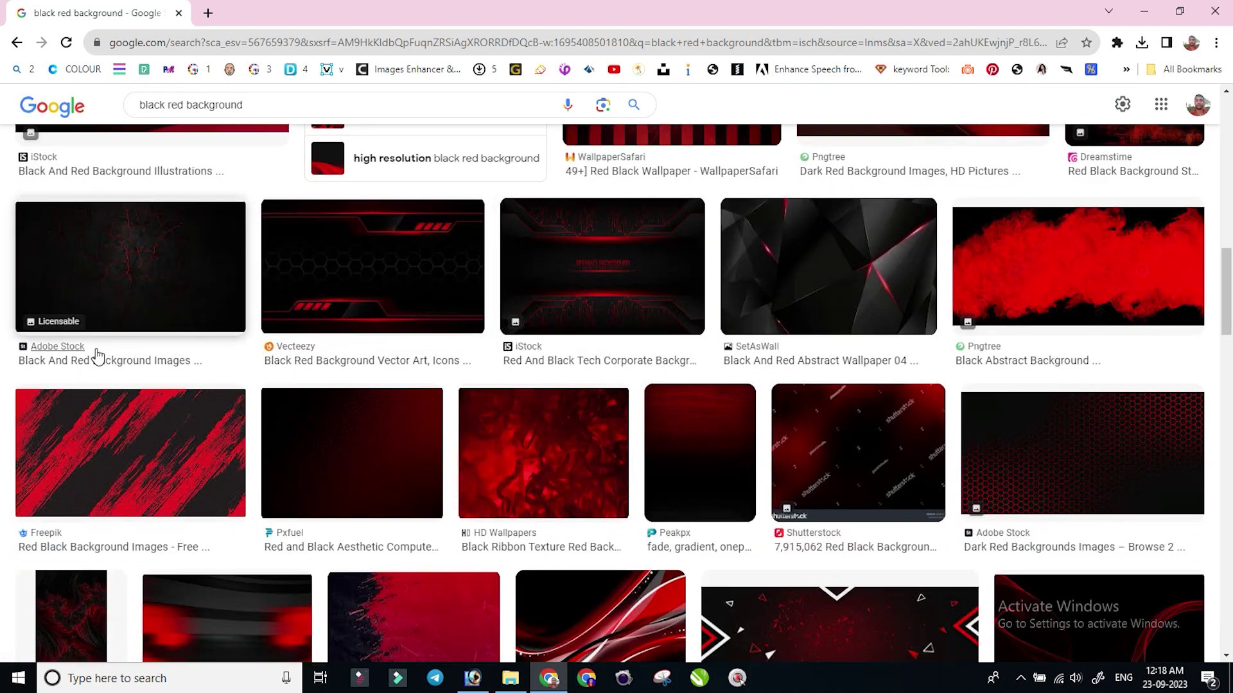
Copy the dark cracked-red background image and return to Photoshop.
left_click(154, 262)
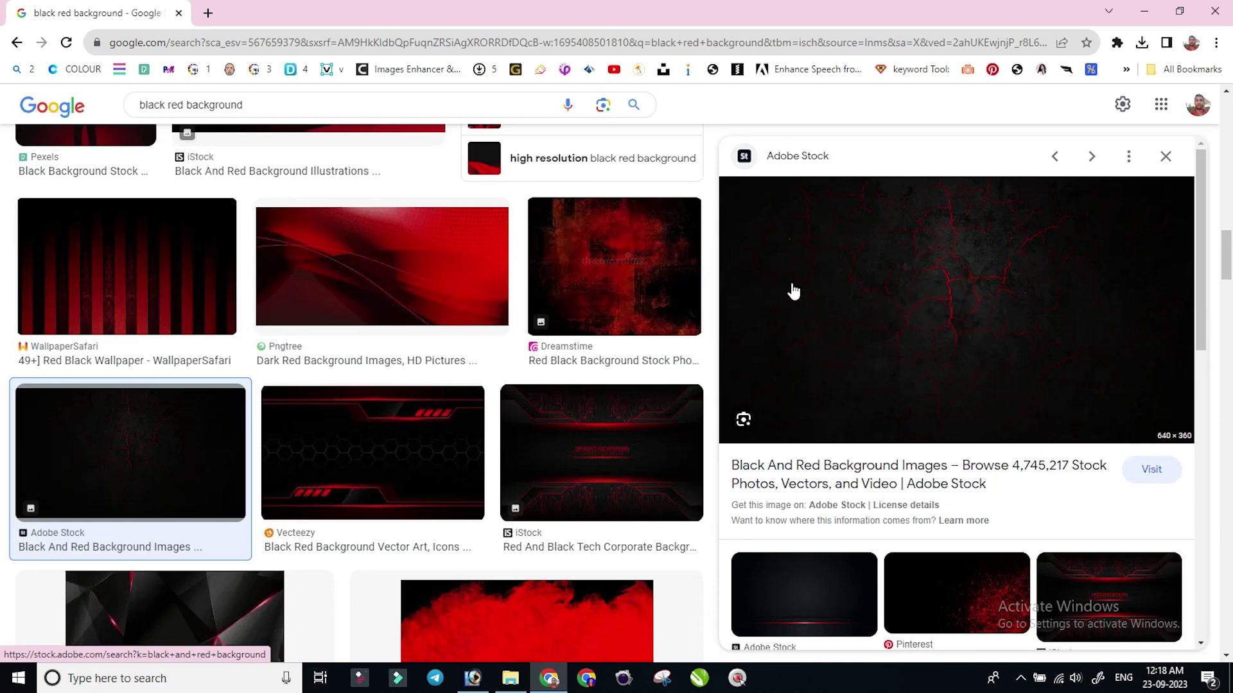
right_click(1016, 290)
left_click(1060, 447)
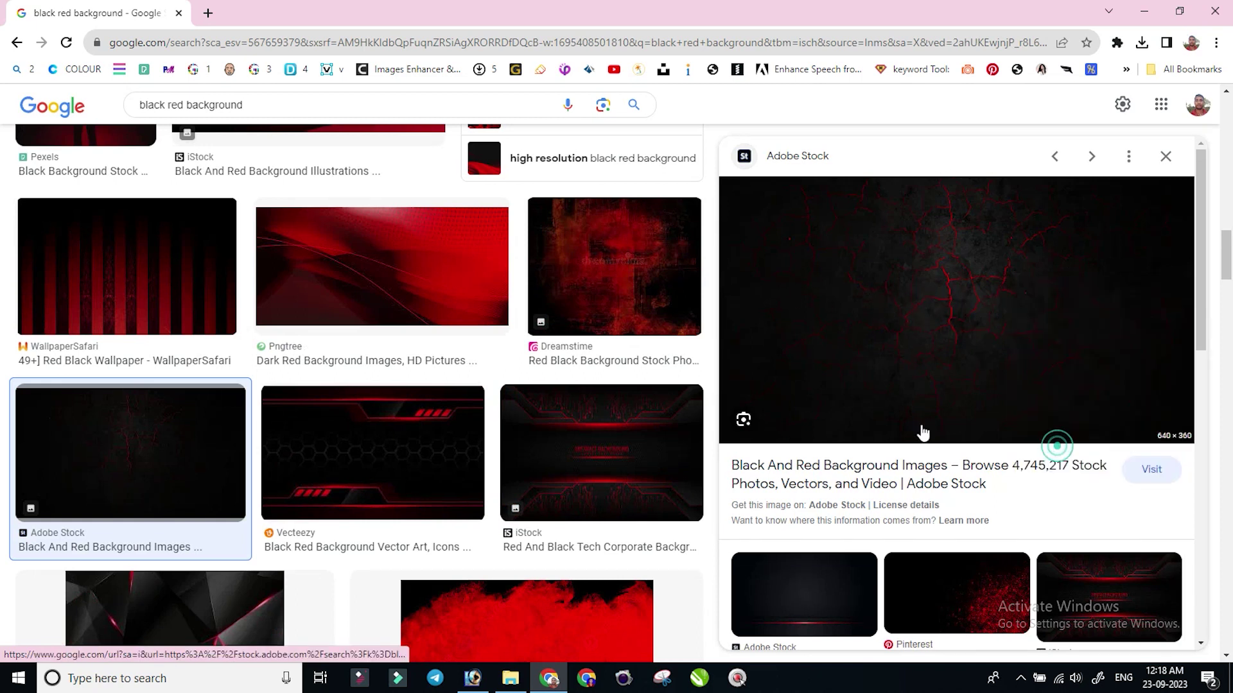
left_click(473, 677)
Paste the cracked-red texture as a new layer and enlarge it over the card.
key("ctrl+v")
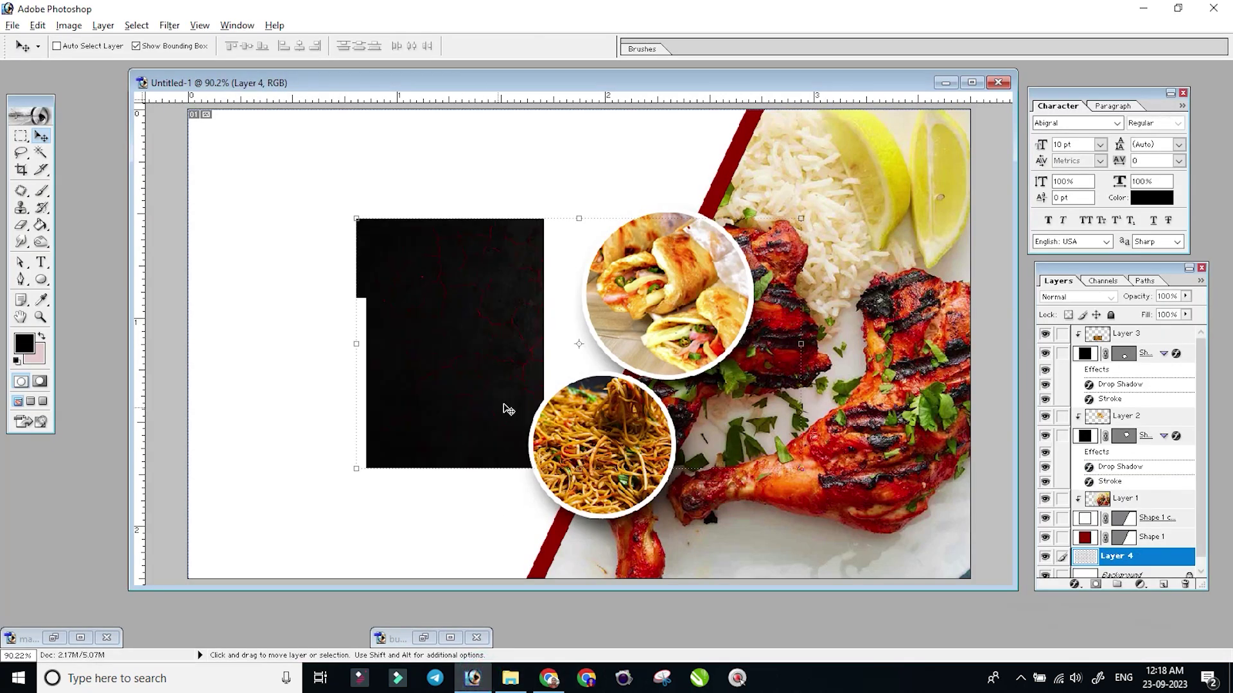
key("ctrl+minus")
key("ctrl+minus")
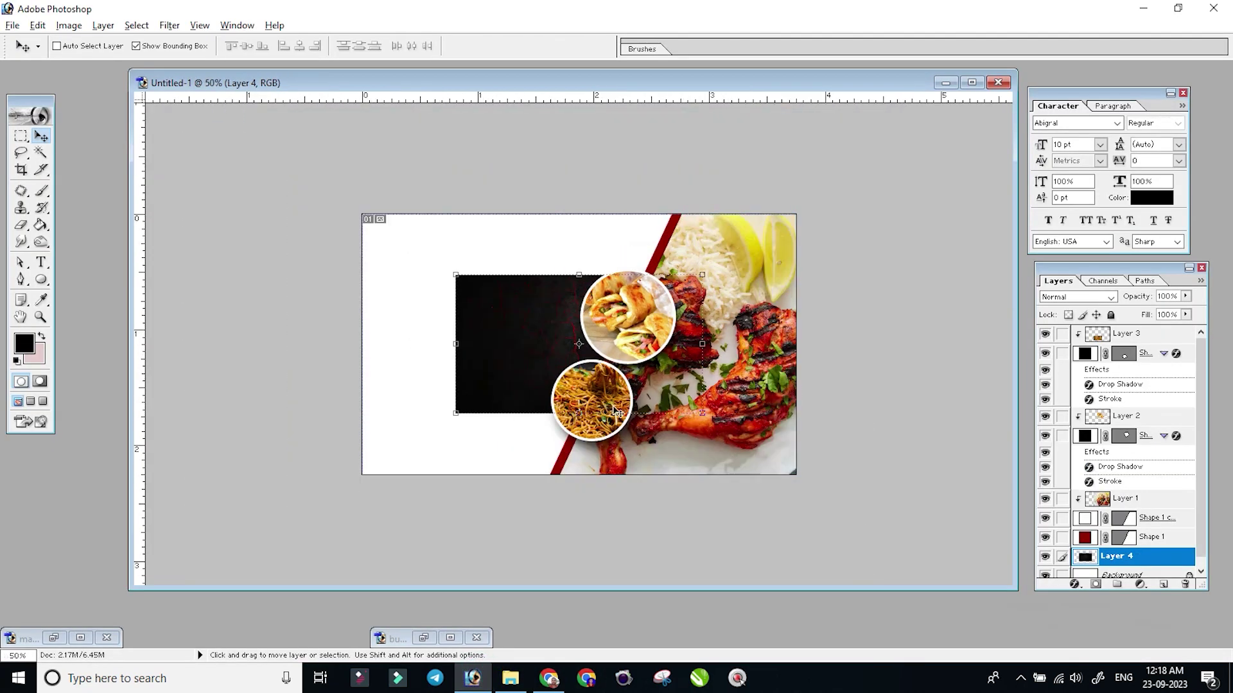
key("ctrl+t")
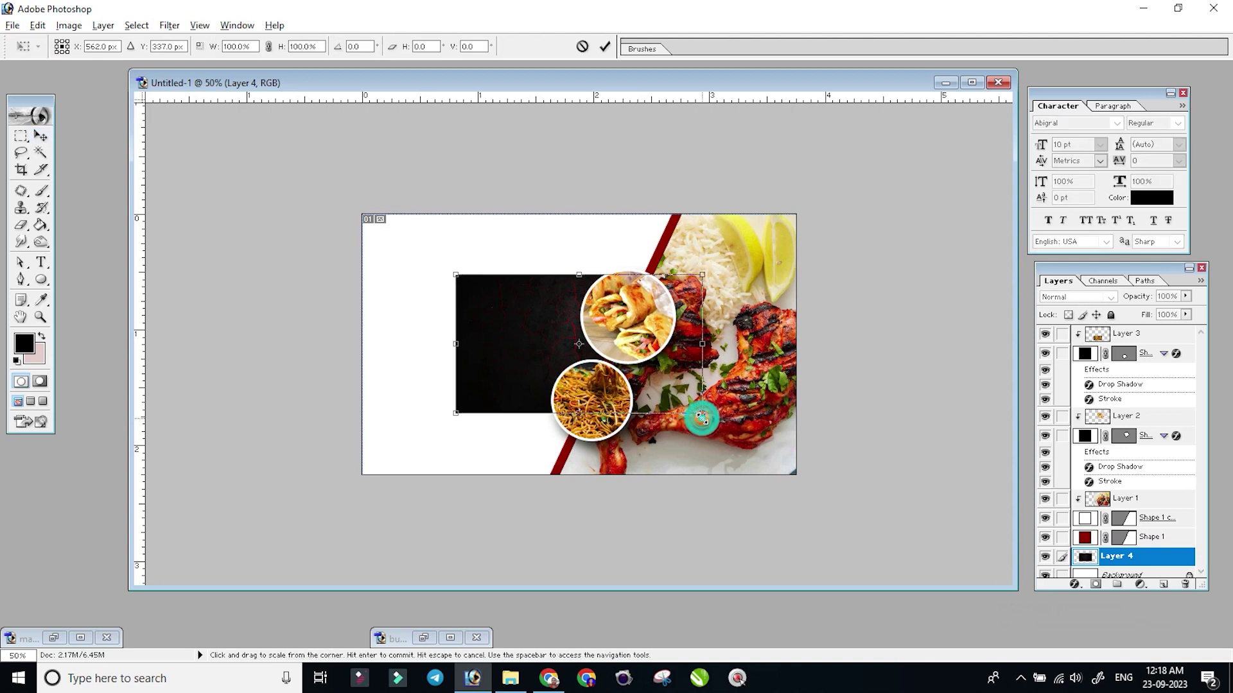
left_click_drag(702, 418, 819, 479)
key("Return")
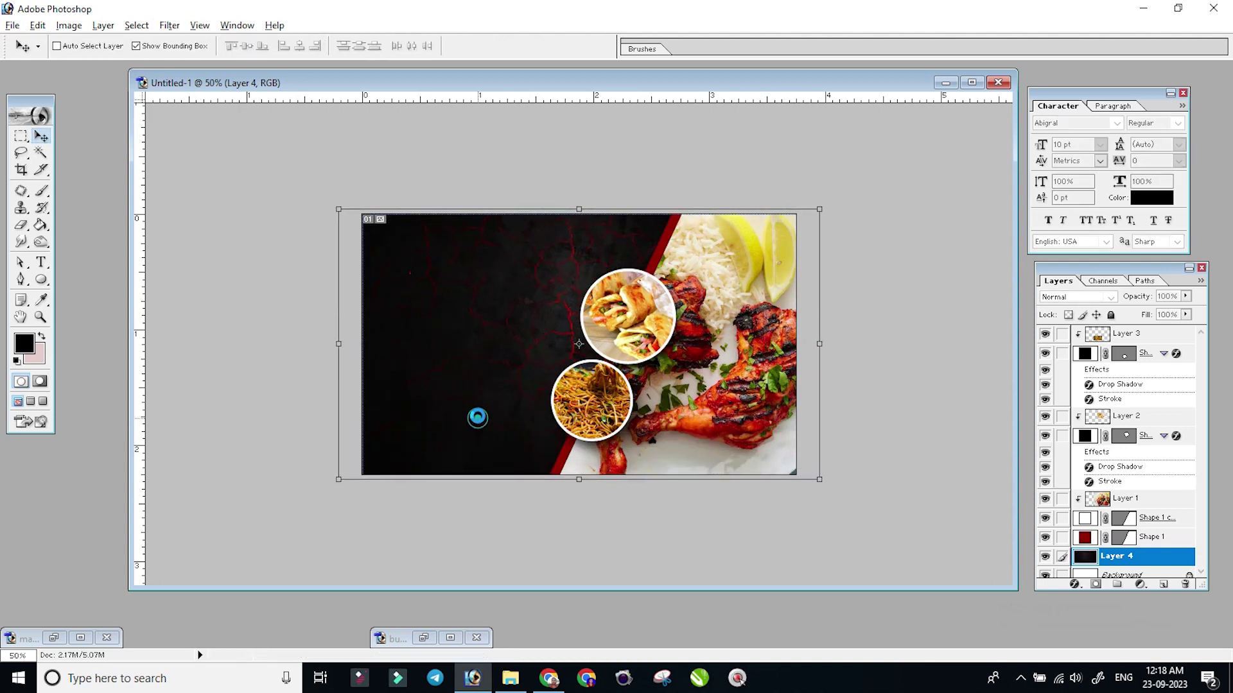
left_click(452, 403)
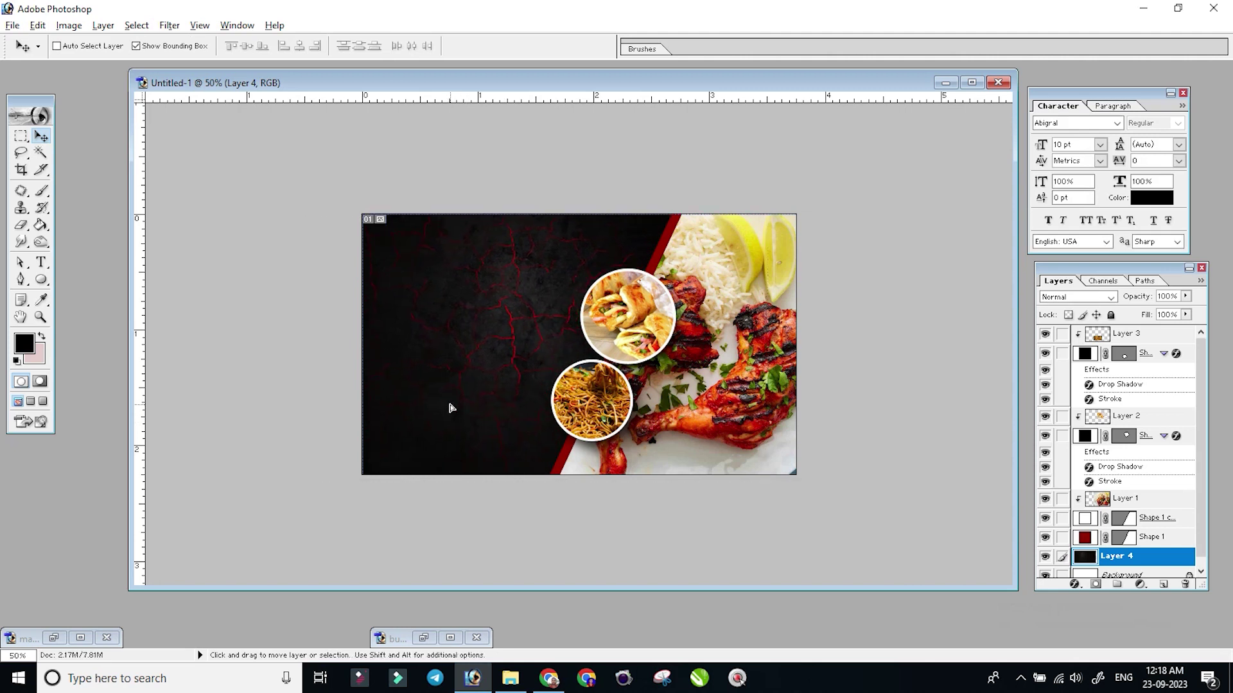
Flip the texture vertically and stretch it slightly larger.
left_click(538, 214)
right_click(522, 253)
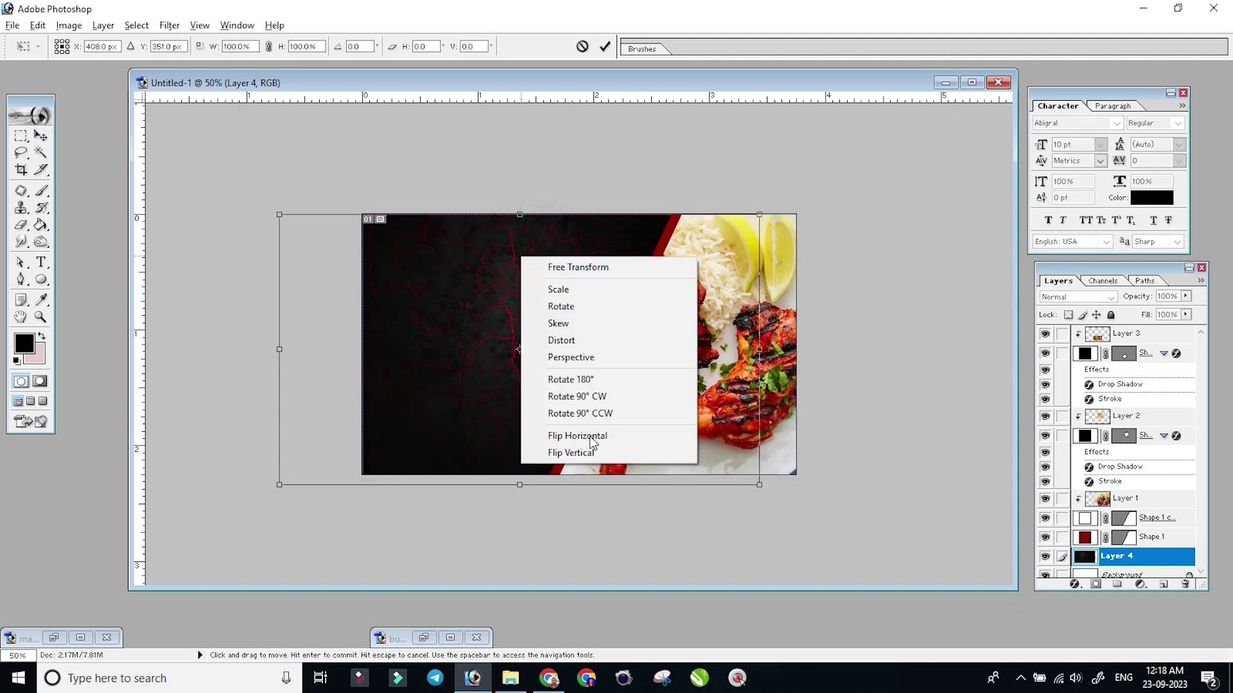
left_click(573, 454)
key("Return")
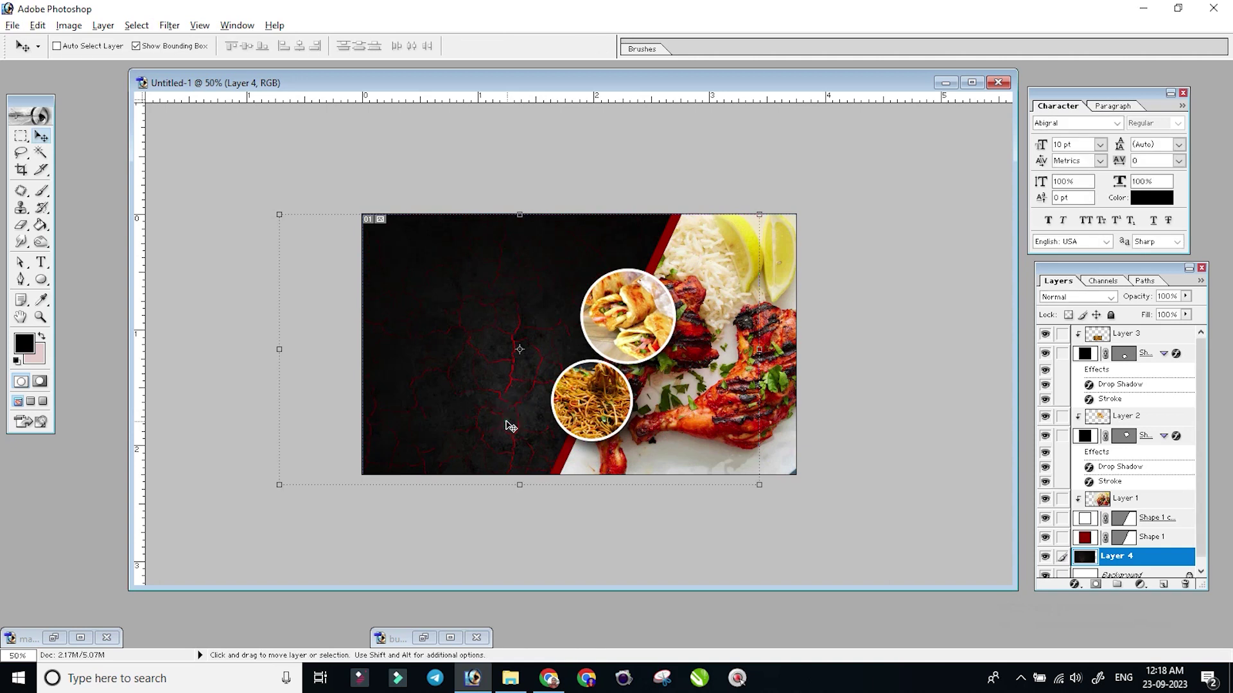
left_click_drag(762, 482, 715, 467)
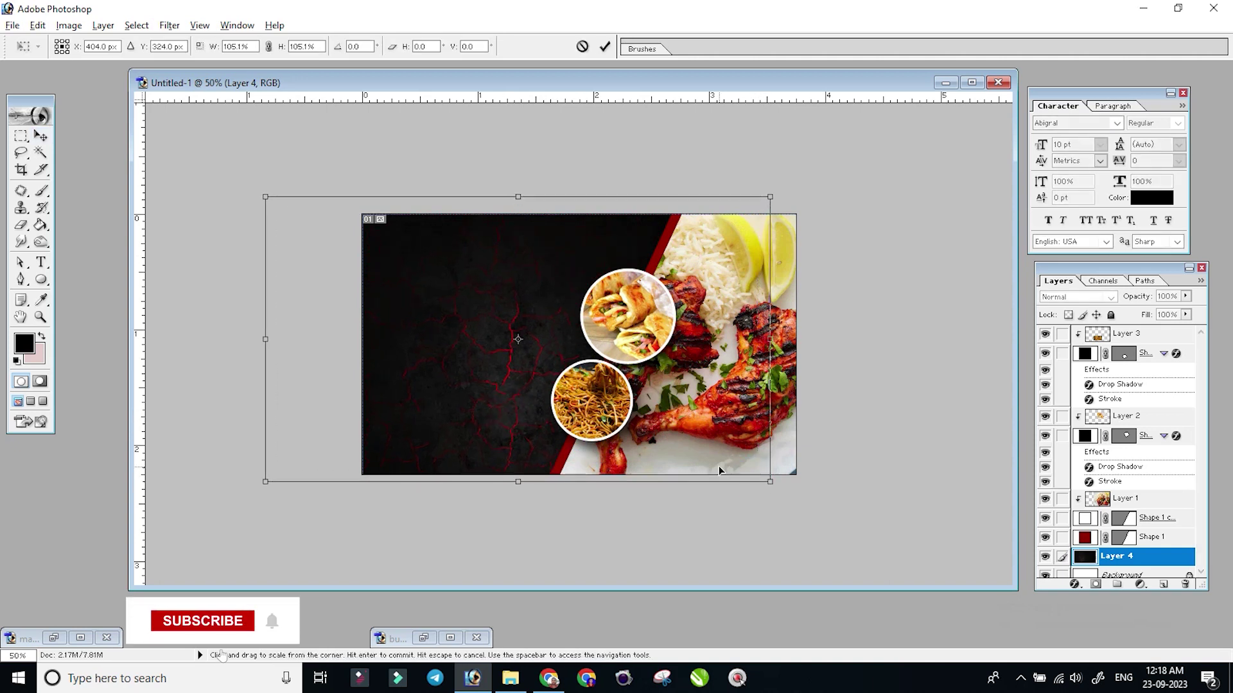
key("Return")
left_click(477, 416)
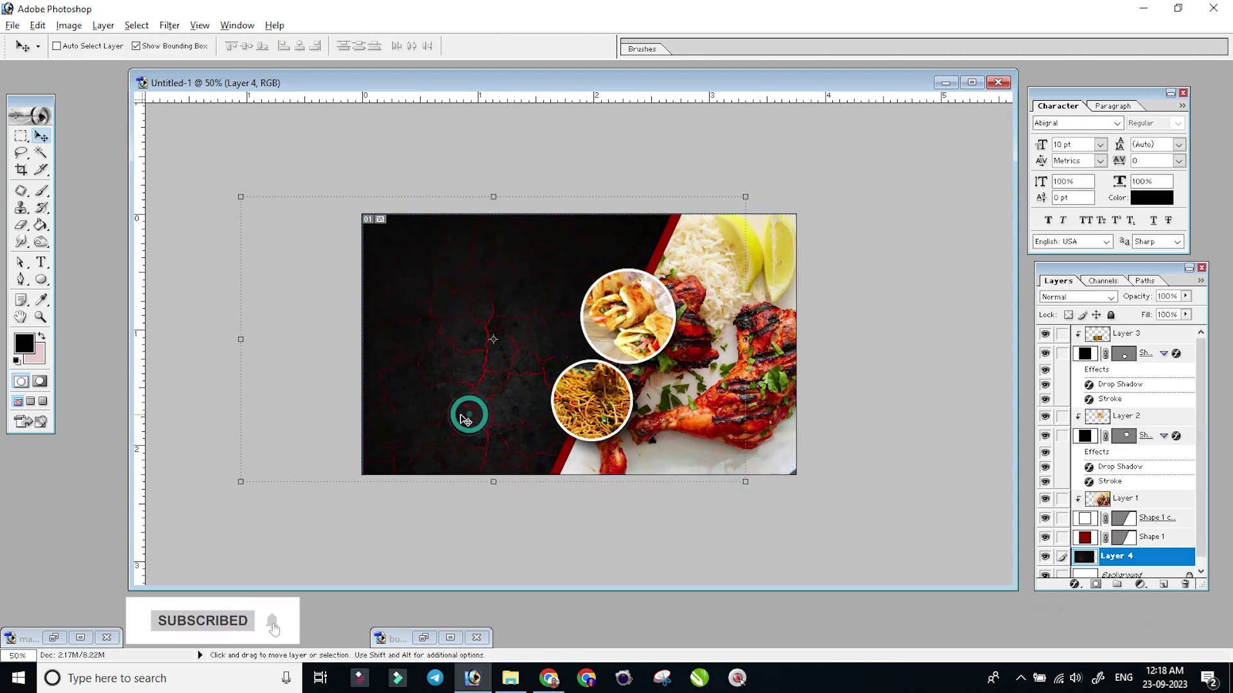
Darken the texture's midtones with a Levels adjustment.
key("ctrl+l")
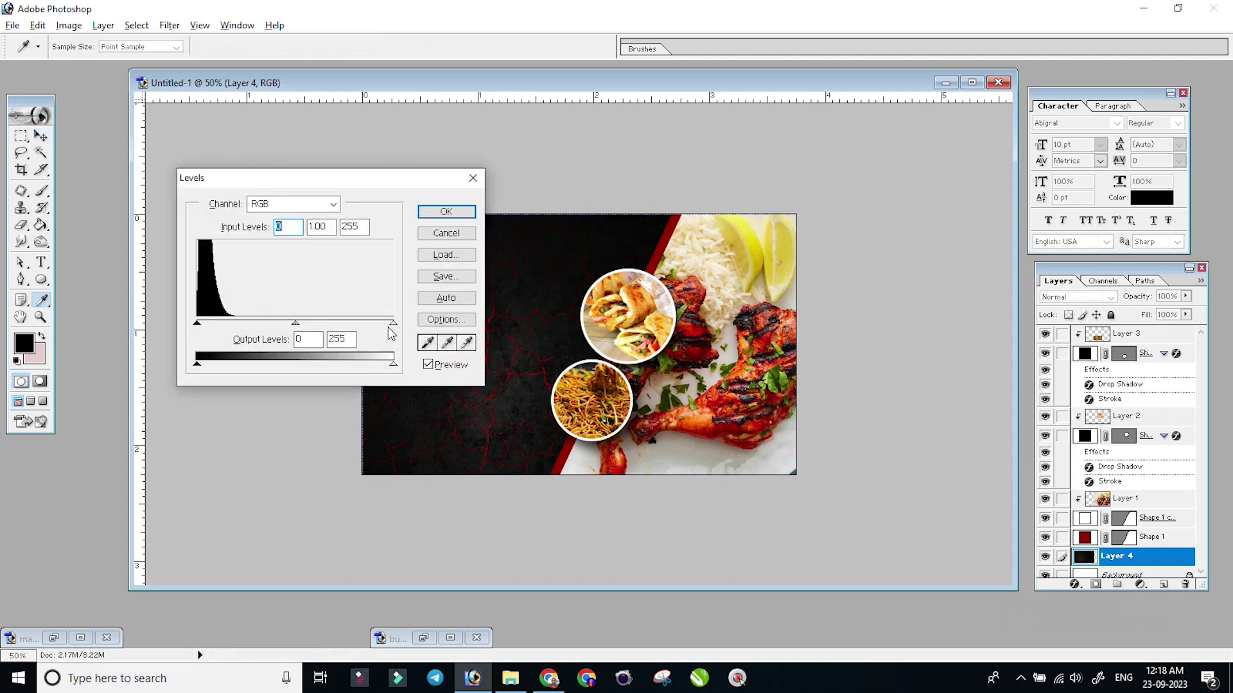
left_click_drag(312, 325, 323, 329)
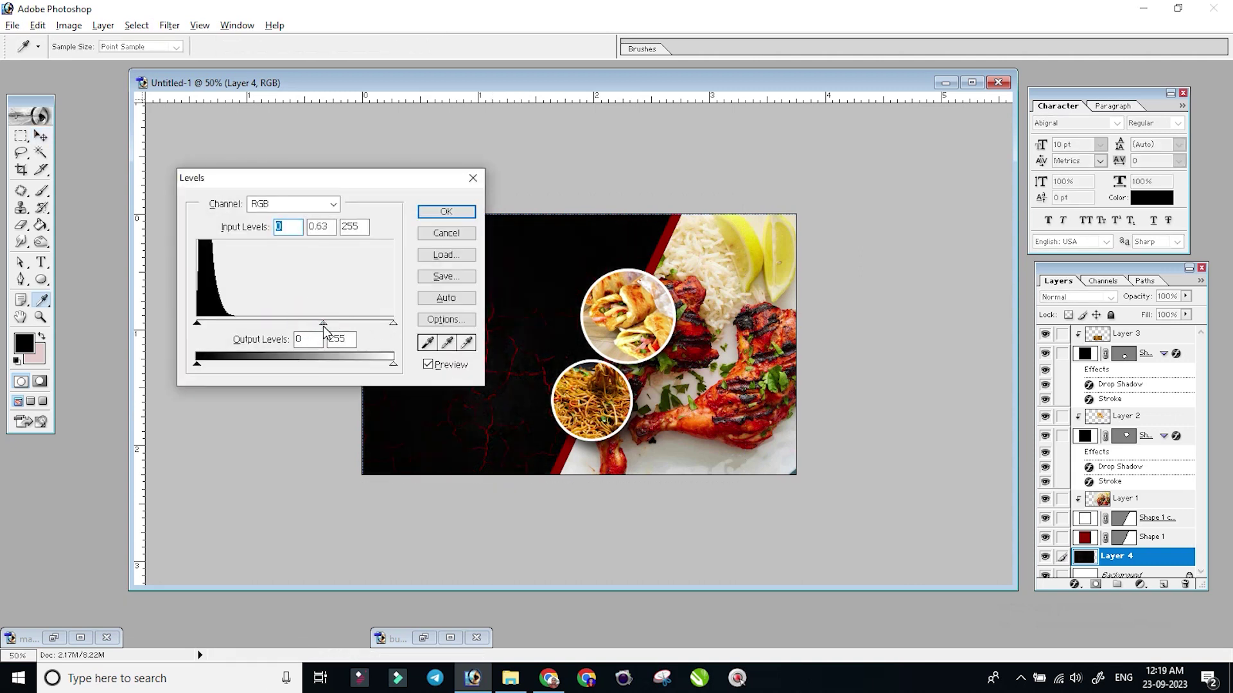
key("Return")
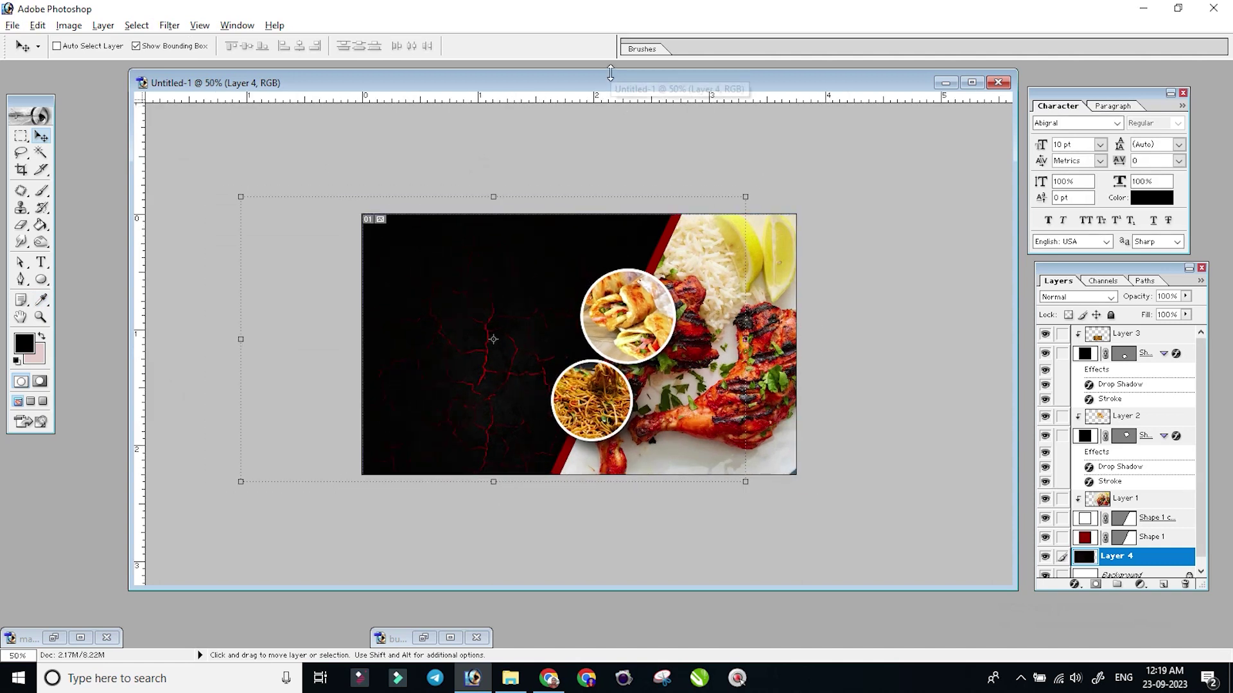
left_click_drag(613, 69, 613, 84)
right_click(534, 343)
Float the windows and drag The Royal text layer from the icons file onto the card.
left_click(562, 364)
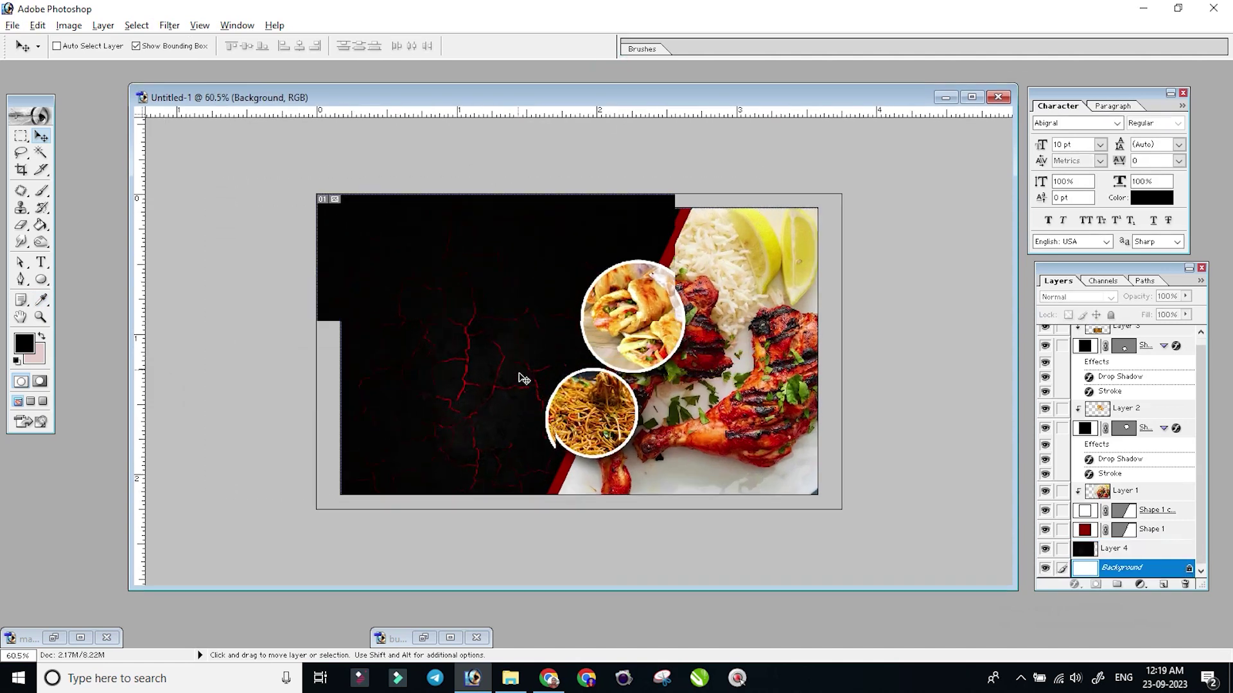
key("ctrl+0")
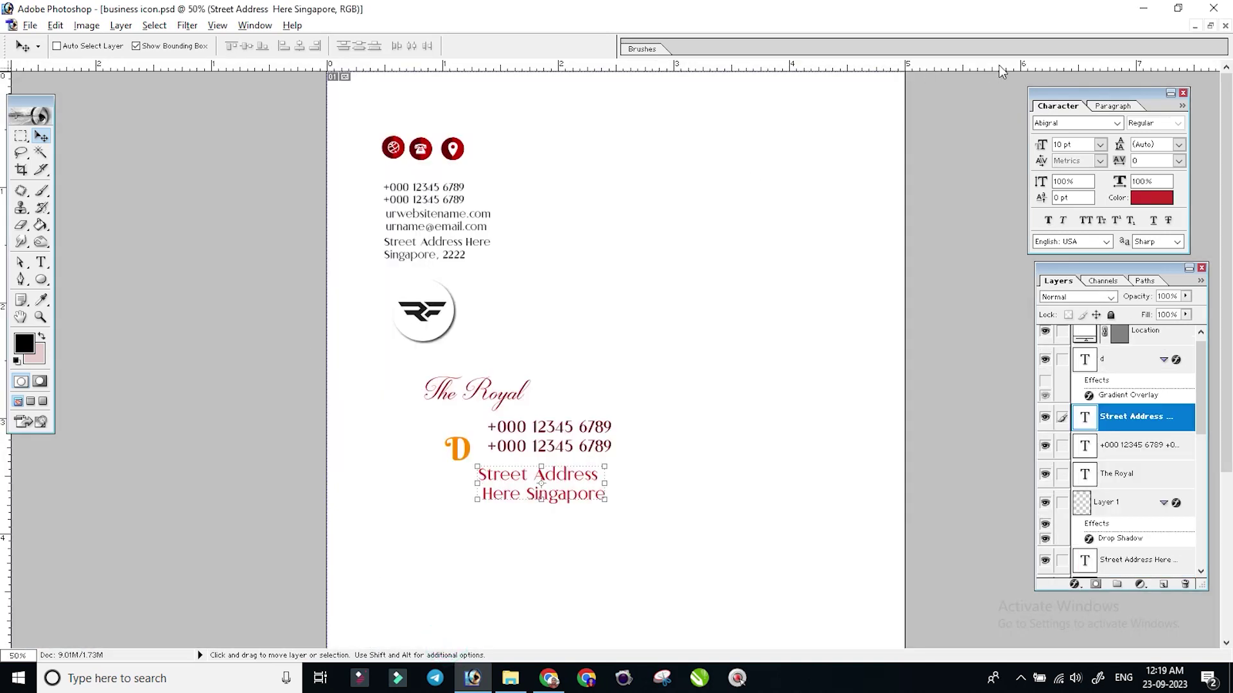
left_click(1211, 26)
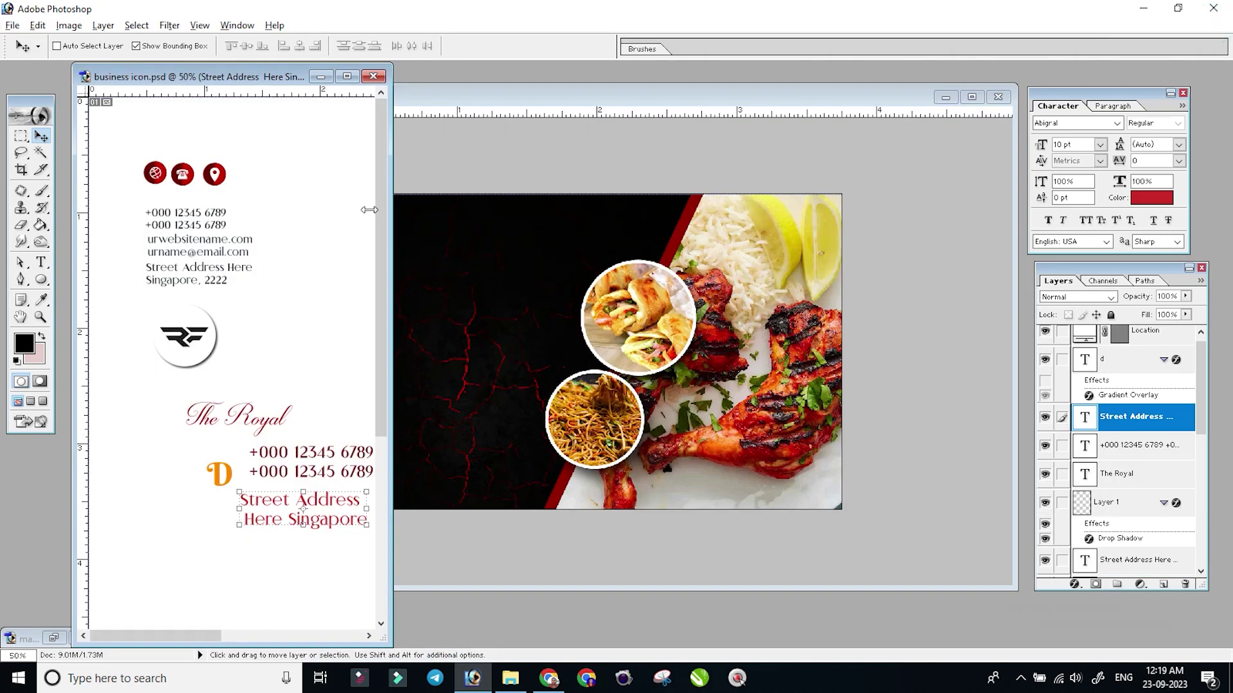
right_click(257, 430)
left_click(269, 431)
right_click(244, 416)
left_click(257, 425)
right_click(246, 418)
left_click(247, 419)
right_click(247, 418)
left_click(253, 425)
mouse_move(248, 423)
left_mouse_down()
mouse_move(518, 266)
mouse_move(492, 266)
left_mouse_up()
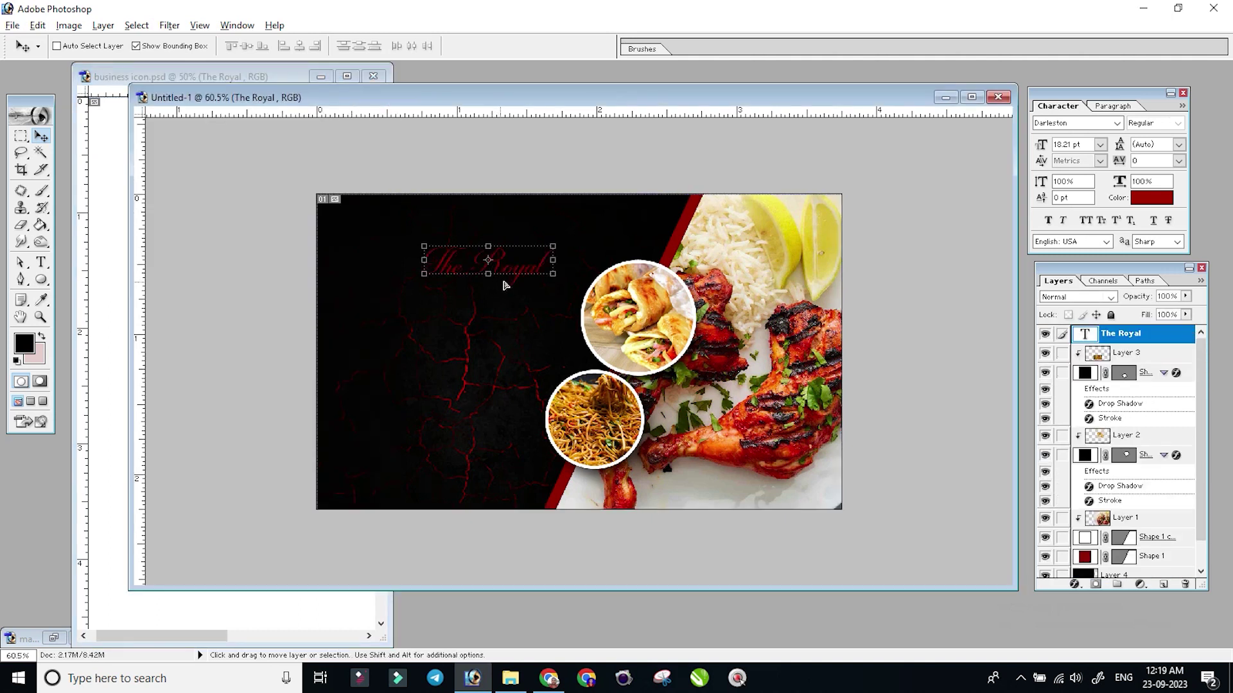
Recolour The Royal title white and move it up slightly.
left_click(1143, 194)
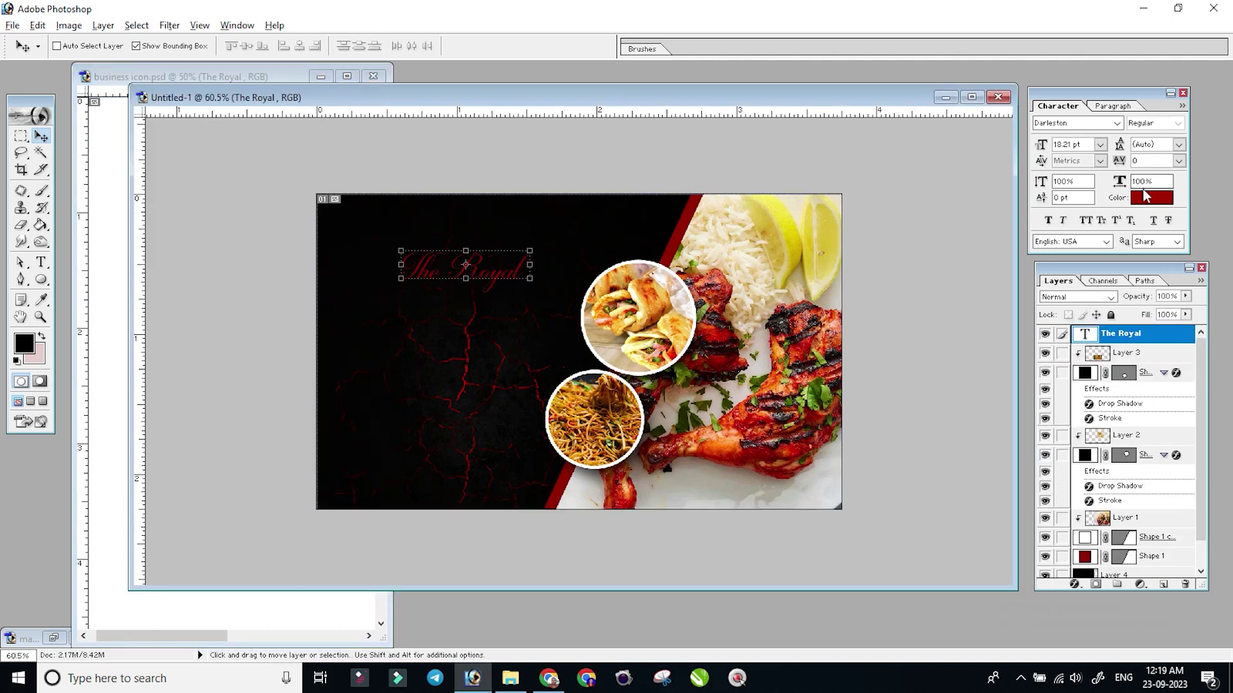
left_click(478, 252)
left_click(806, 241)
key("v")
key("ctrl+alt+0")
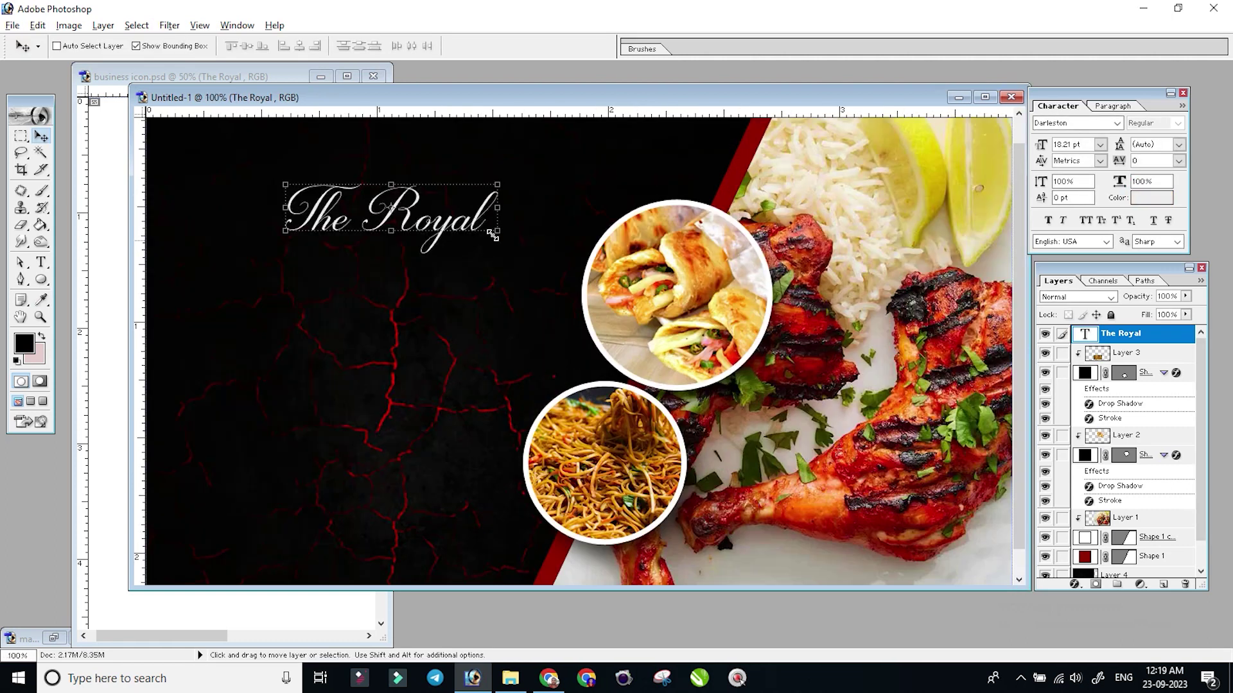
left_click_drag(396, 249, 394, 223)
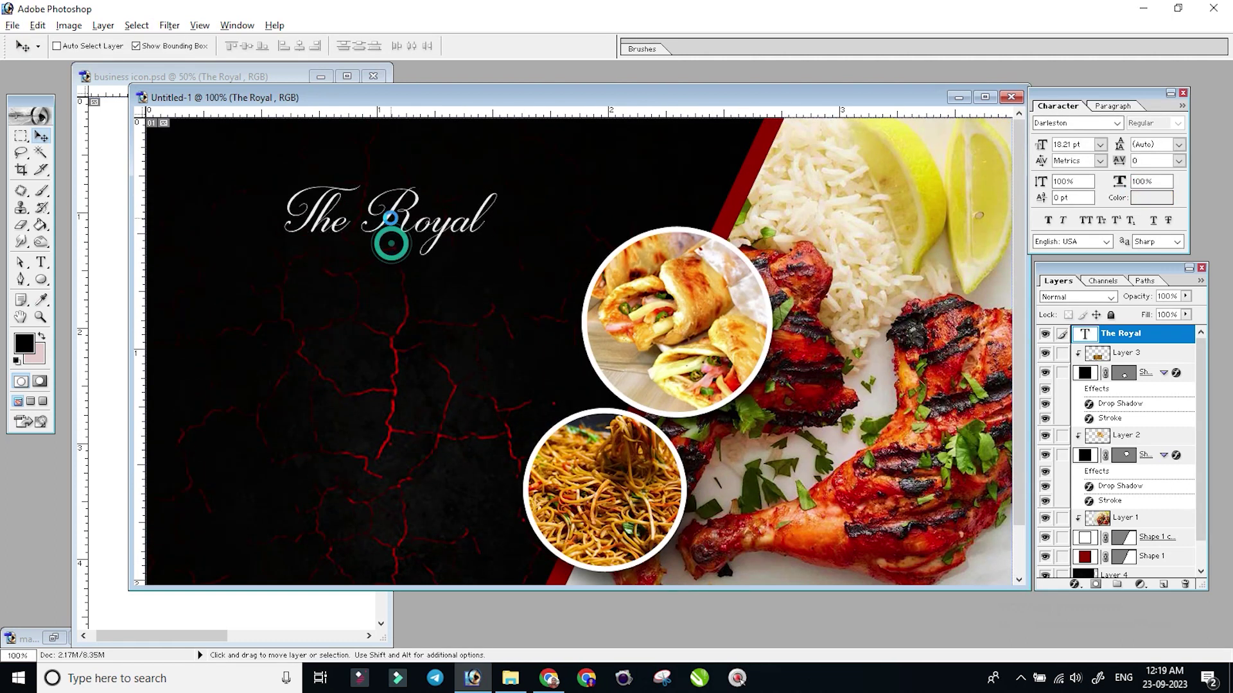
Copy the orange D layer from the icons file onto the card below the title.
left_click(116, 326)
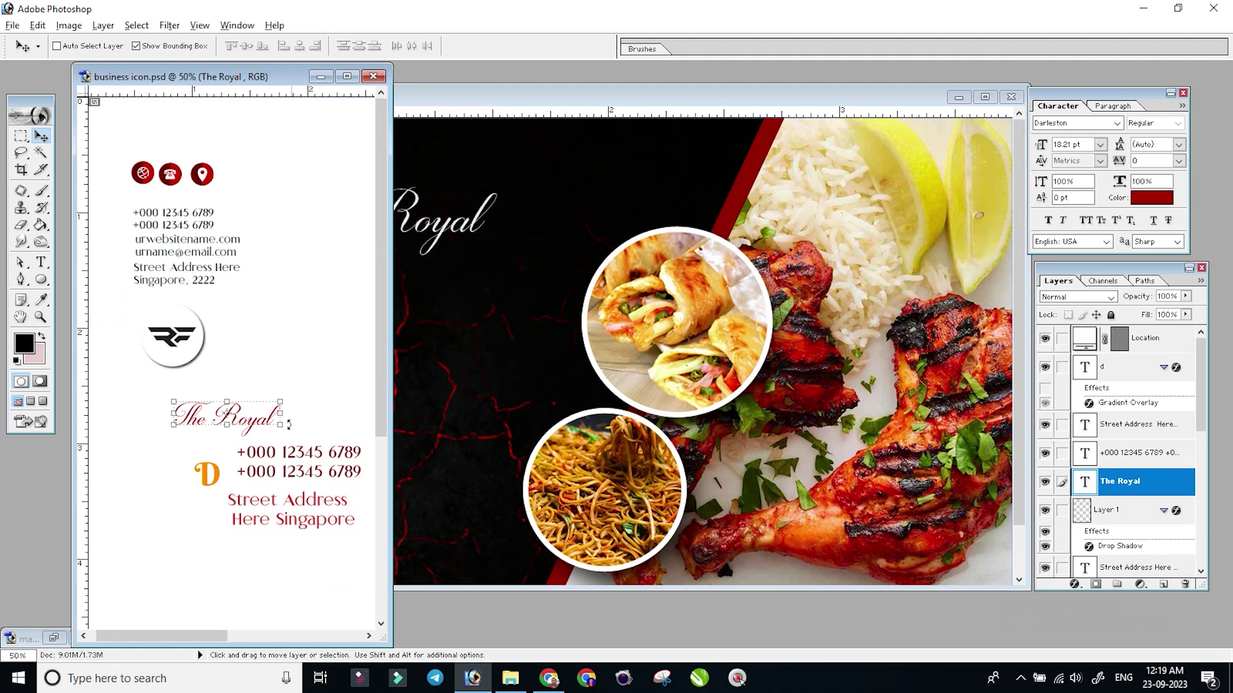
right_click(218, 481)
left_click(226, 487)
mouse_move(206, 474)
left_mouse_down()
mouse_move(466, 290)
mouse_move(321, 294)
left_mouse_up()
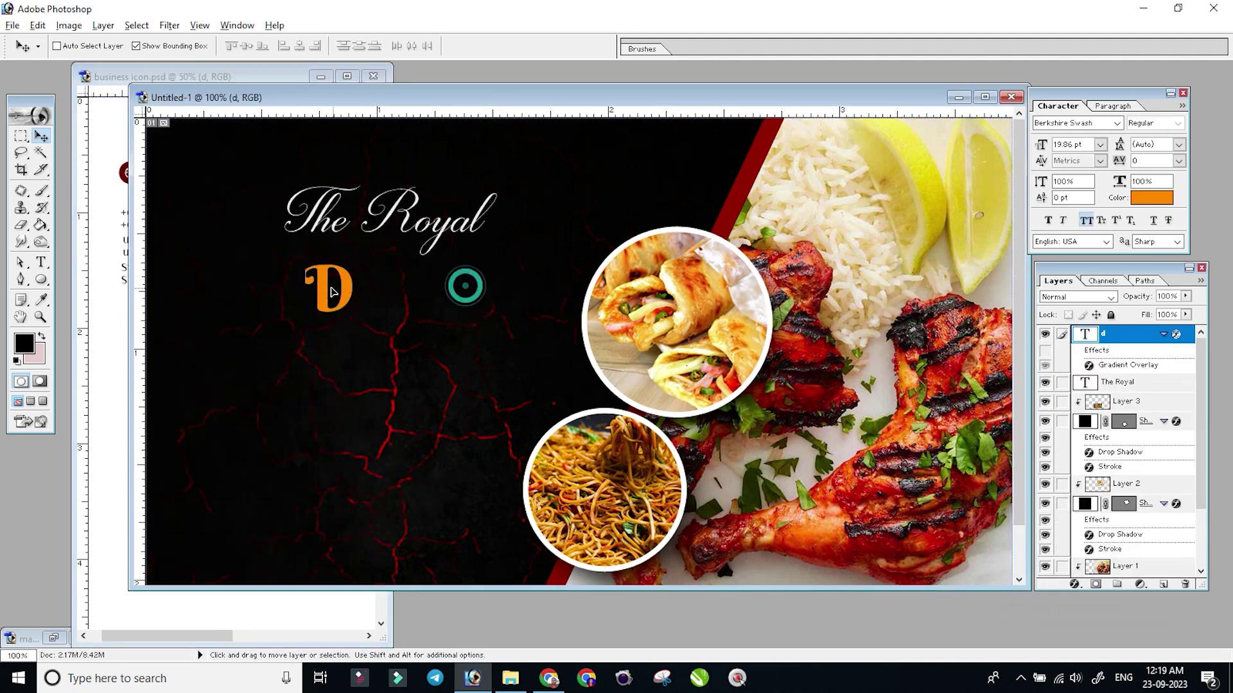
Replace the D with the text 'FAST FOOD' and move it left under the title.
left_click(41, 262)
double_click(308, 292)
type("F")
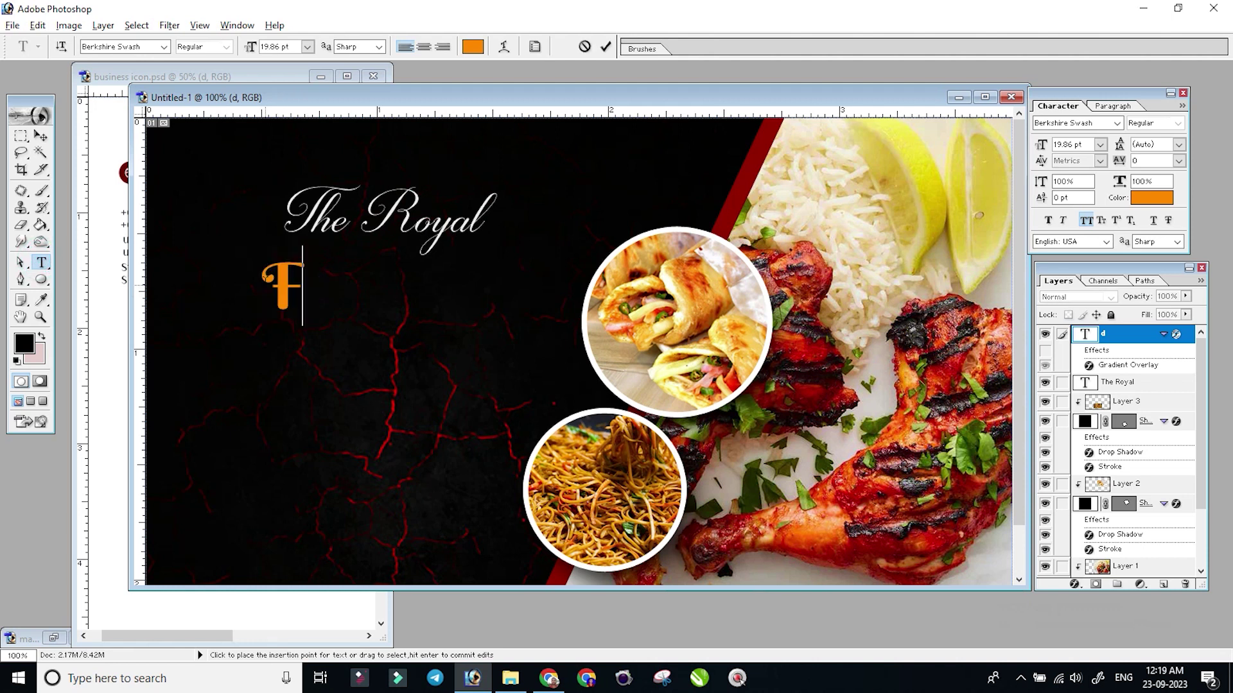
type("AST ")
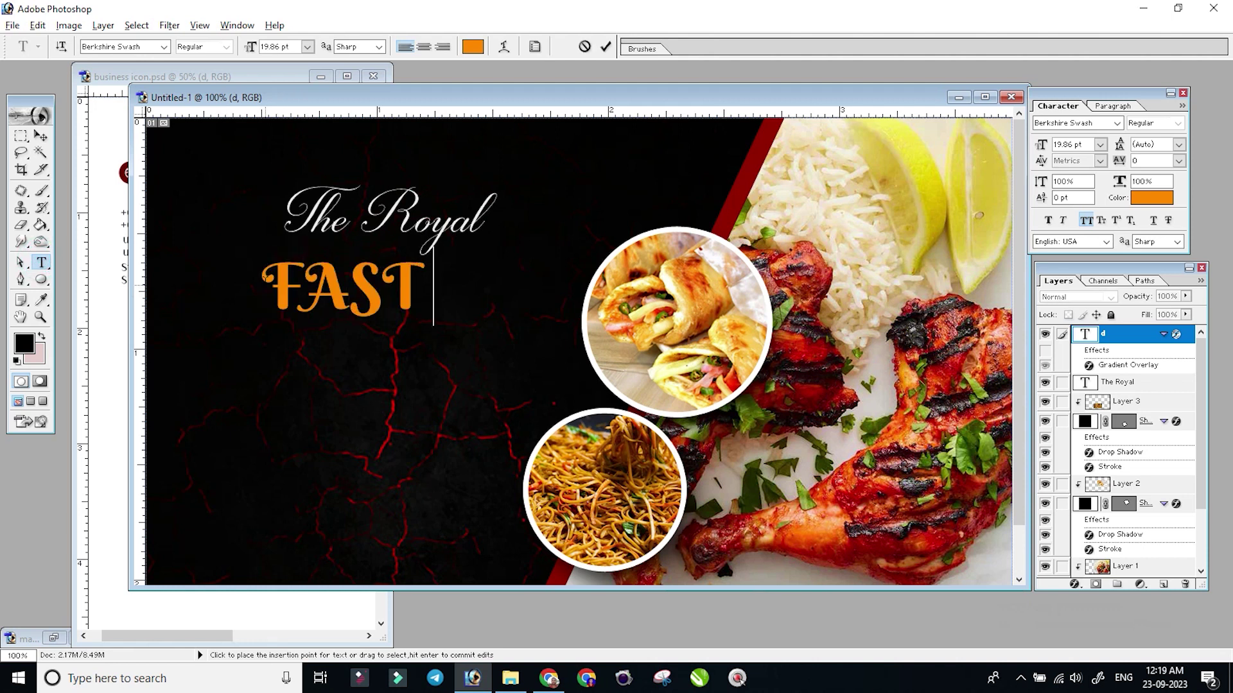
type("FOOD")
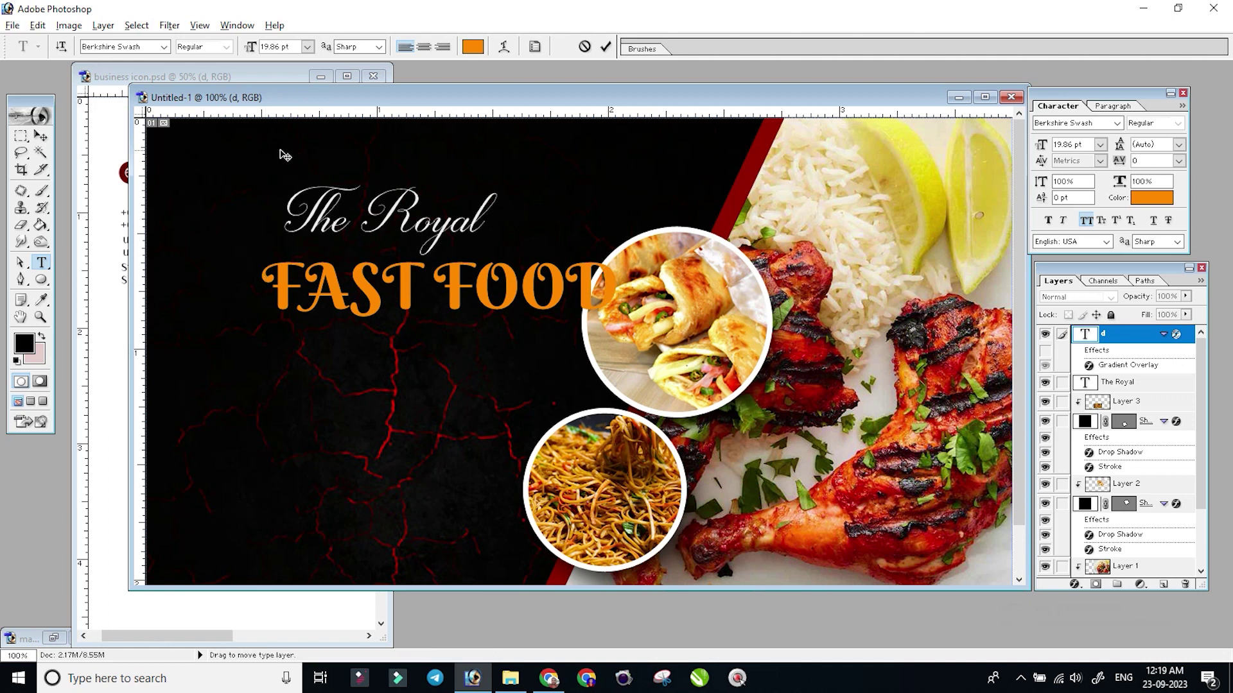
left_click(40, 136)
left_click_drag(439, 289, 373, 289)
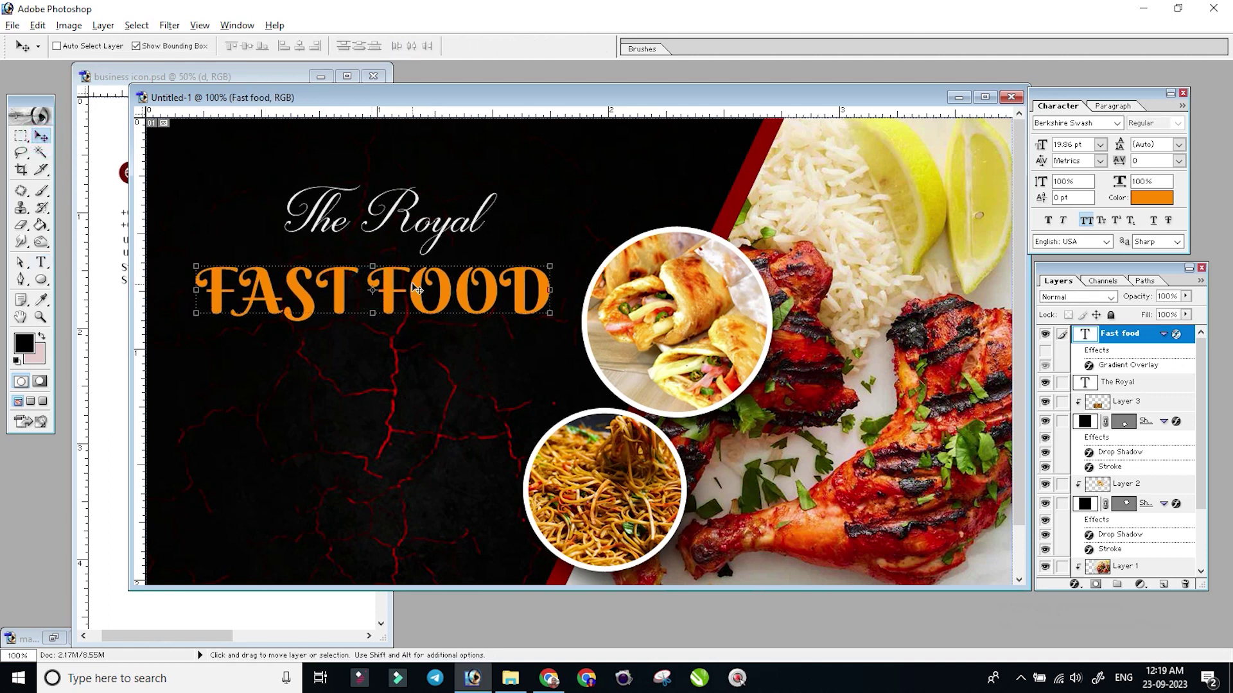
Add a Gradient Overlay effect to FAST FOOD and open its gradient for editing.
left_click(1073, 585)
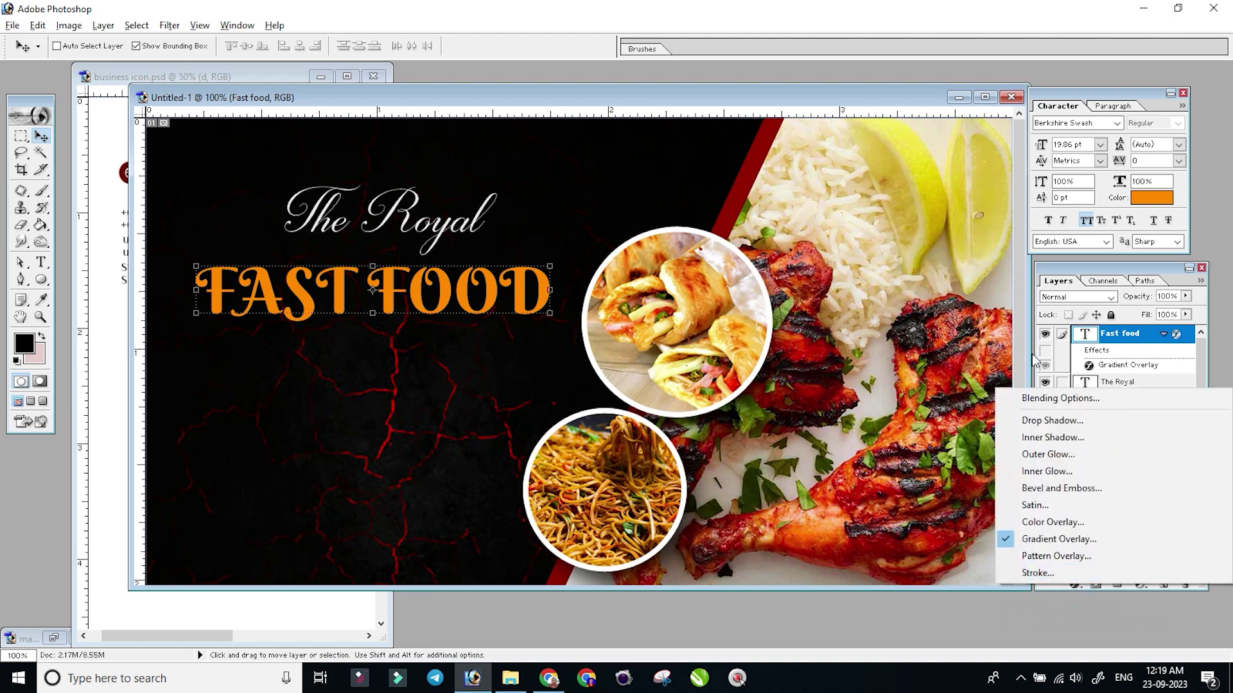
left_click(1045, 350)
left_click(1074, 585)
left_click(1089, 534)
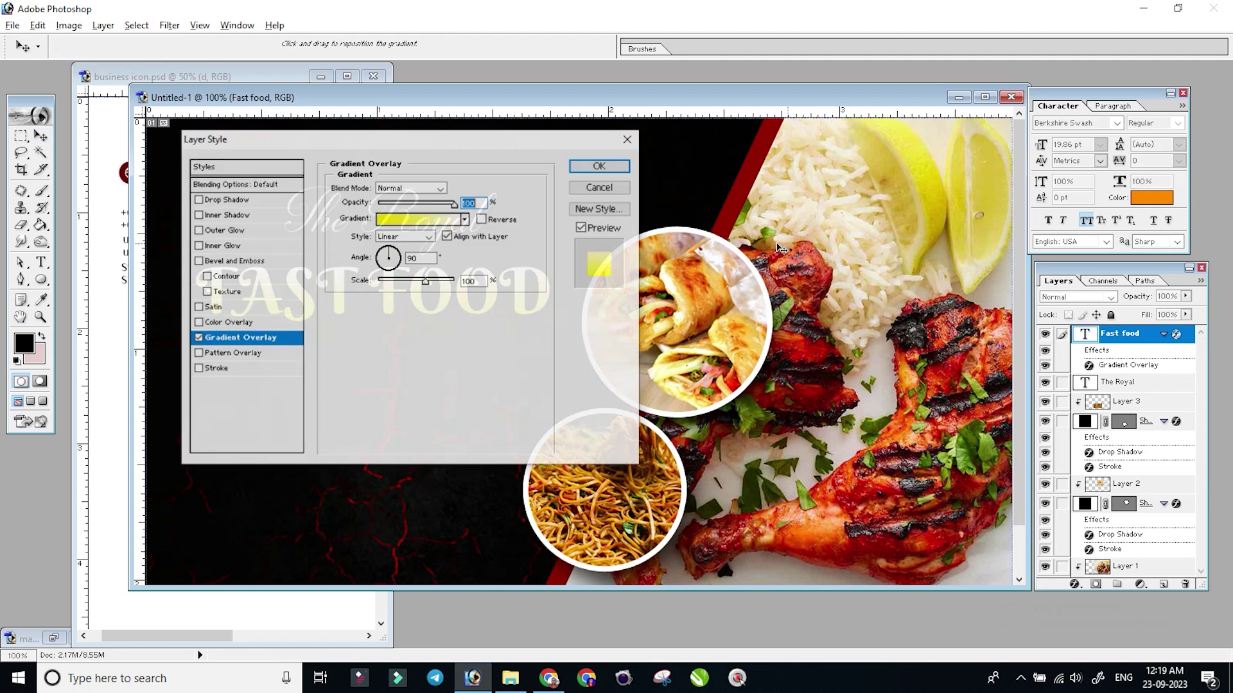
left_click(417, 219)
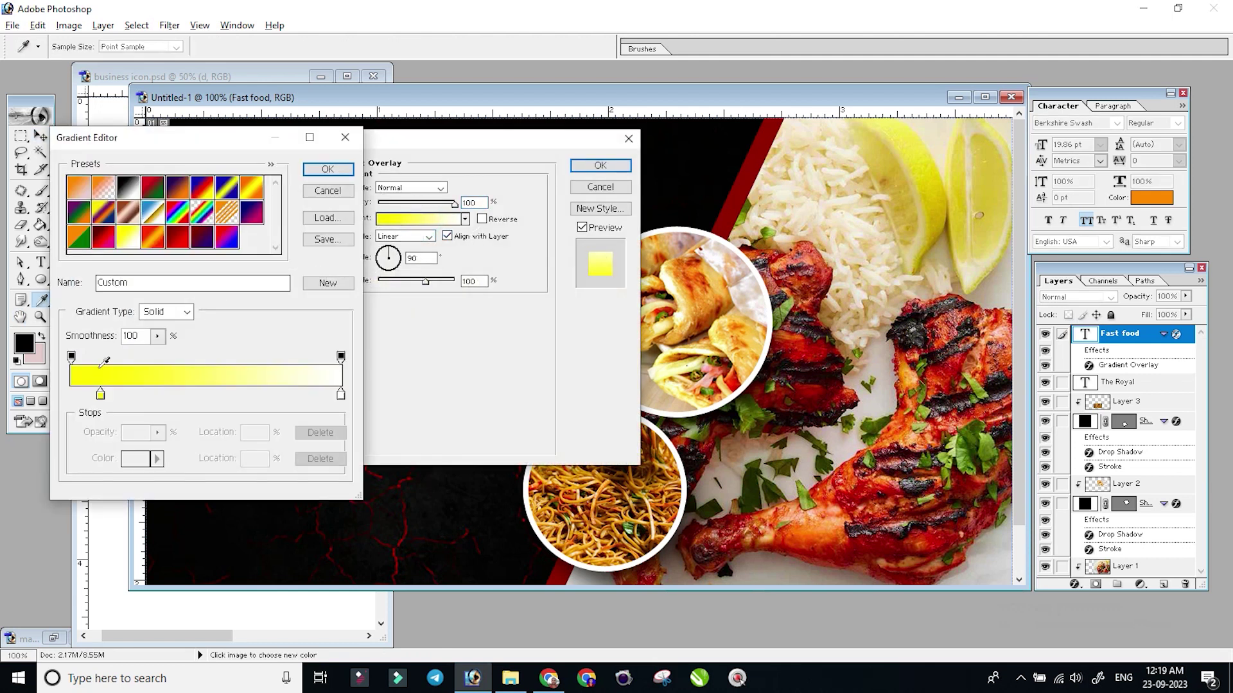
Set the gradient's left stop to yellow and its right stop to near-white.
left_click(100, 393)
left_click(136, 458)
left_click(667, 255)
key("Return")
left_click(340, 393)
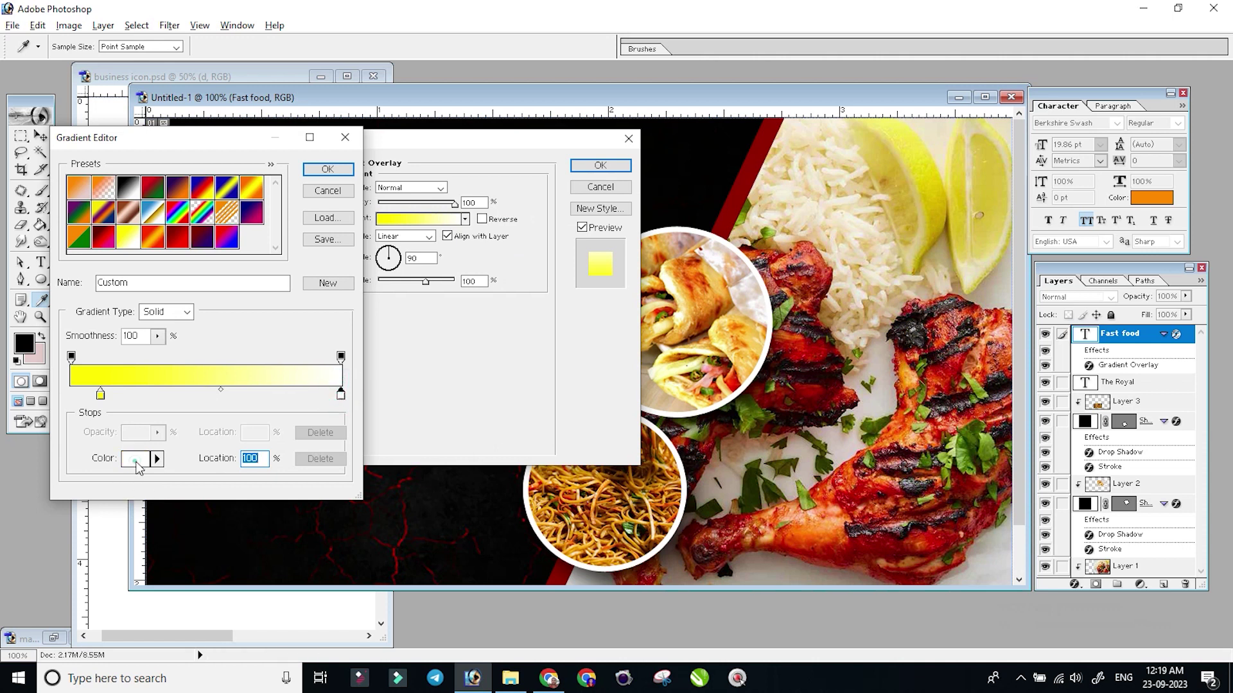
left_click(136, 459)
left_click(495, 325)
key("Return")
key("Return")
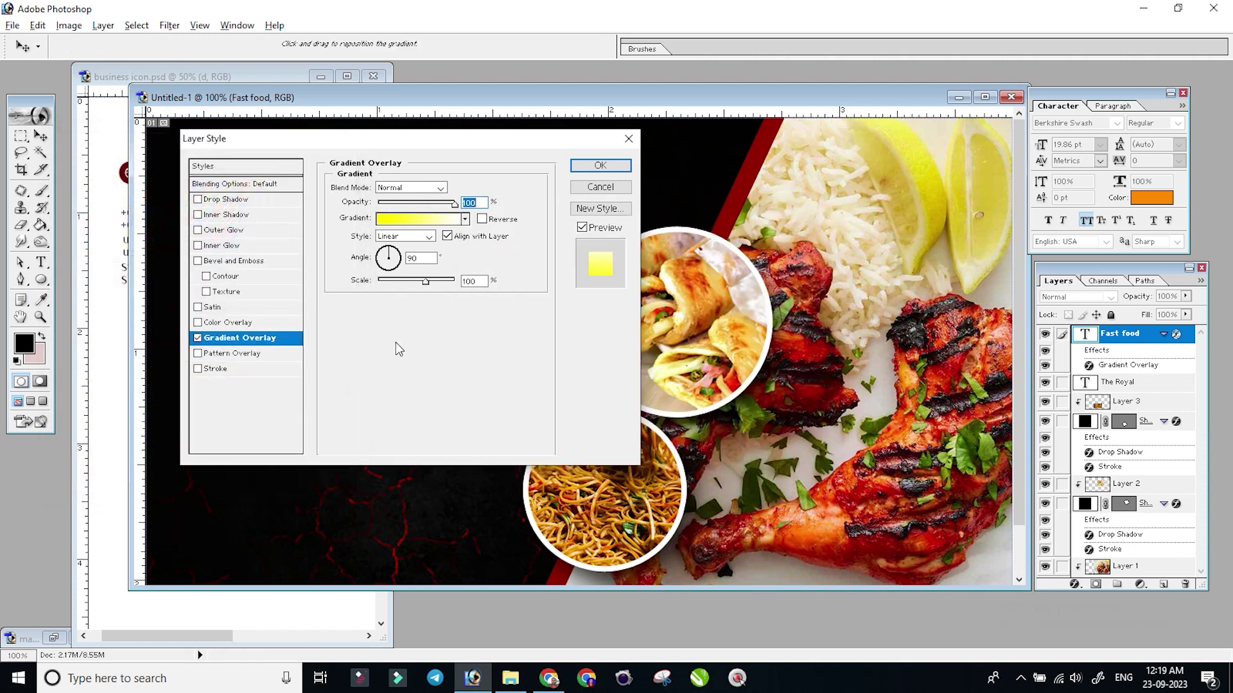
key("Return")
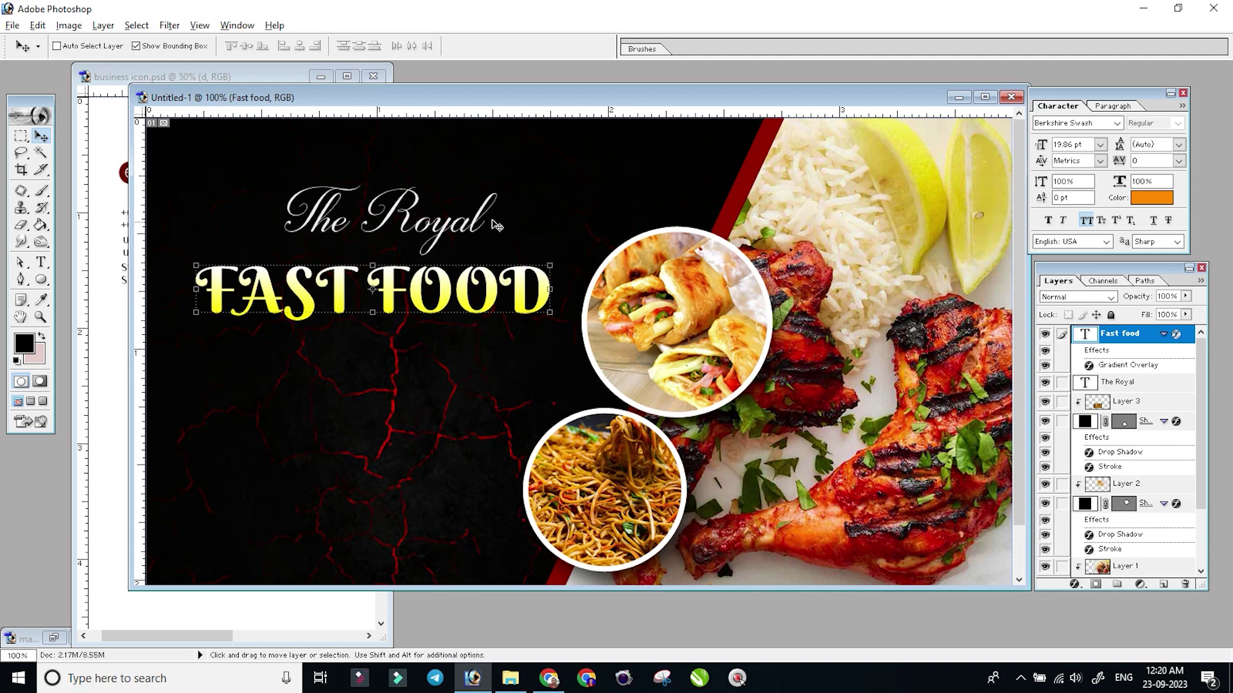
Select The Royal text layer and zoom around the title area.
right_click(482, 228)
left_click(474, 230)
right_click(472, 228)
left_click(483, 230)
right_click(481, 231)
left_click(487, 236)
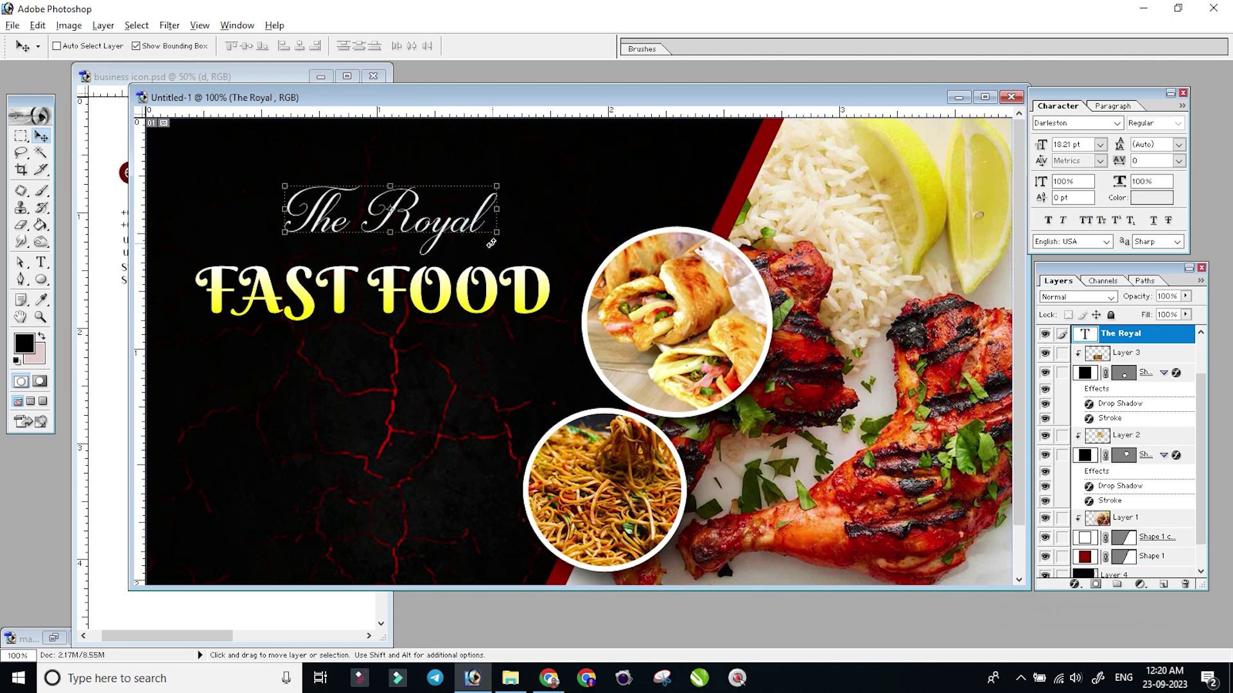
key("ctrl+plus")
scroll(503, 303, "up", 5)
scroll(407, 255, "left", 5)
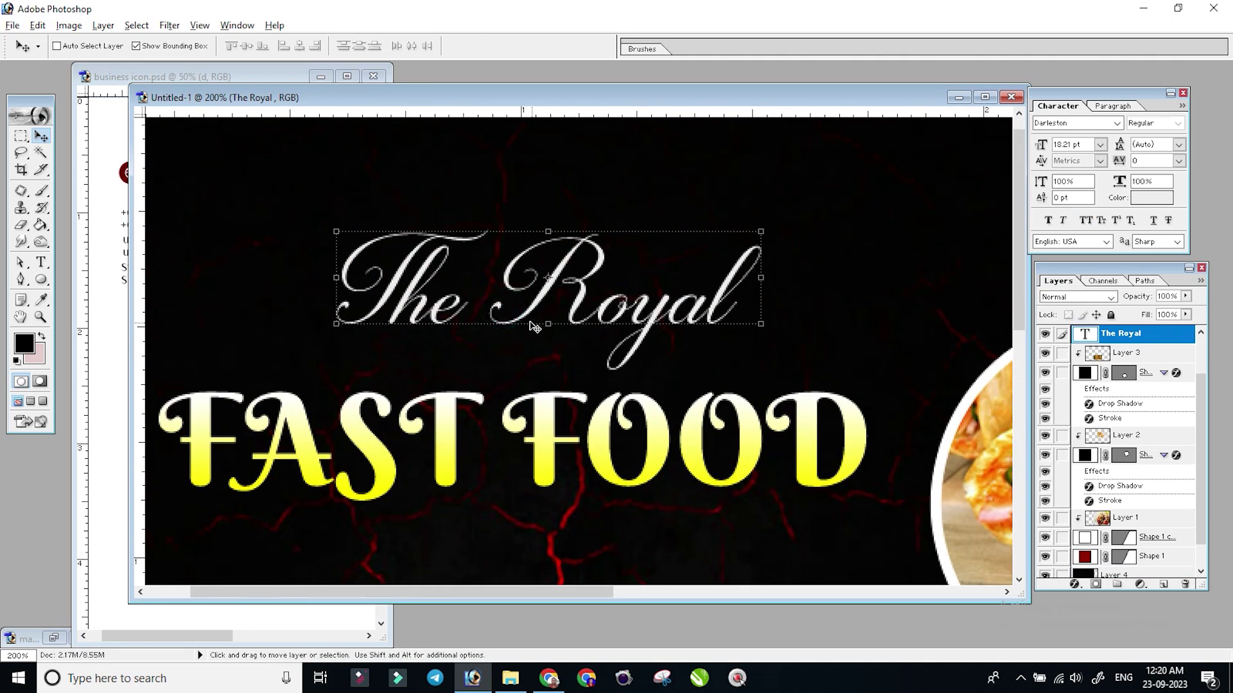
key("ctrl+minus")
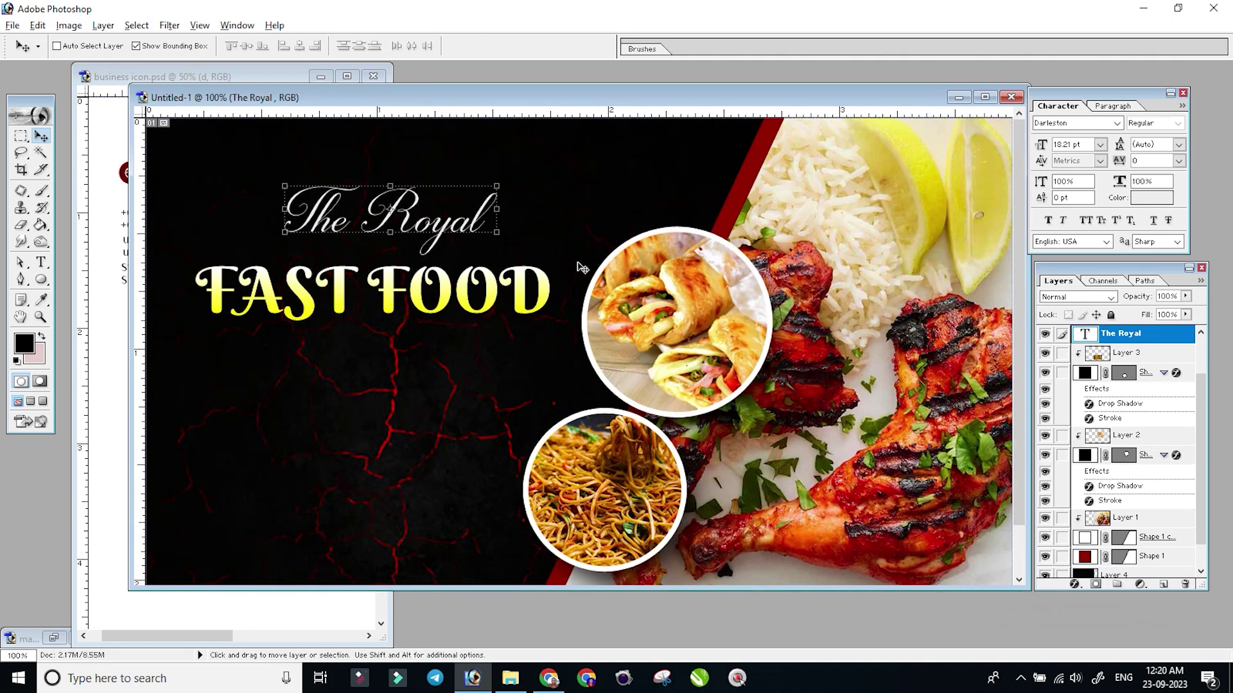
Draw a thin white rectangle bar to the left of The Royal.
left_click_drag(41, 285, 83, 276)
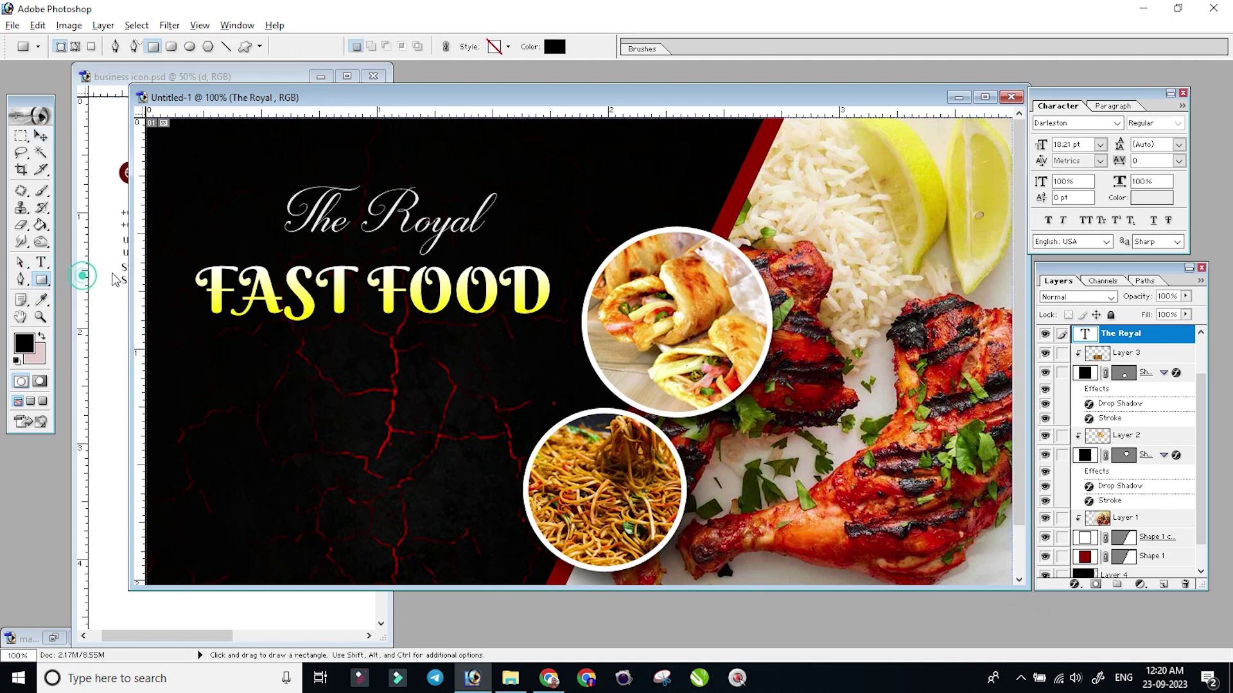
left_click_drag(180, 206, 263, 210)
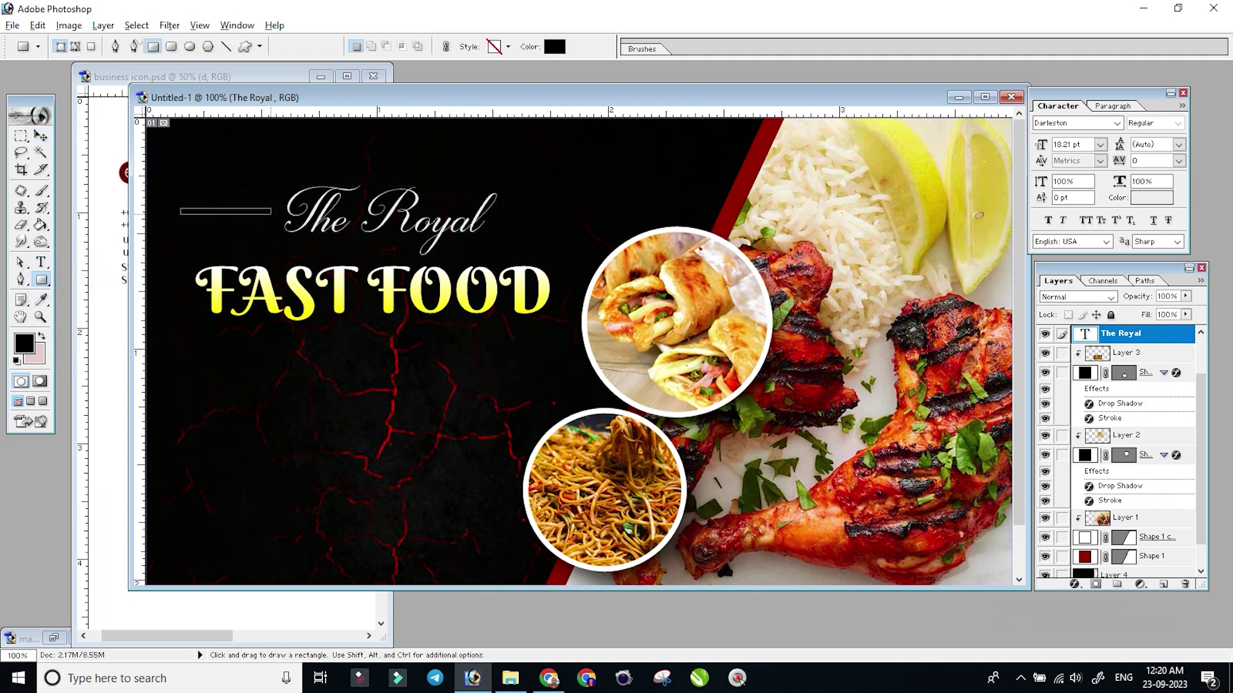
key("v")
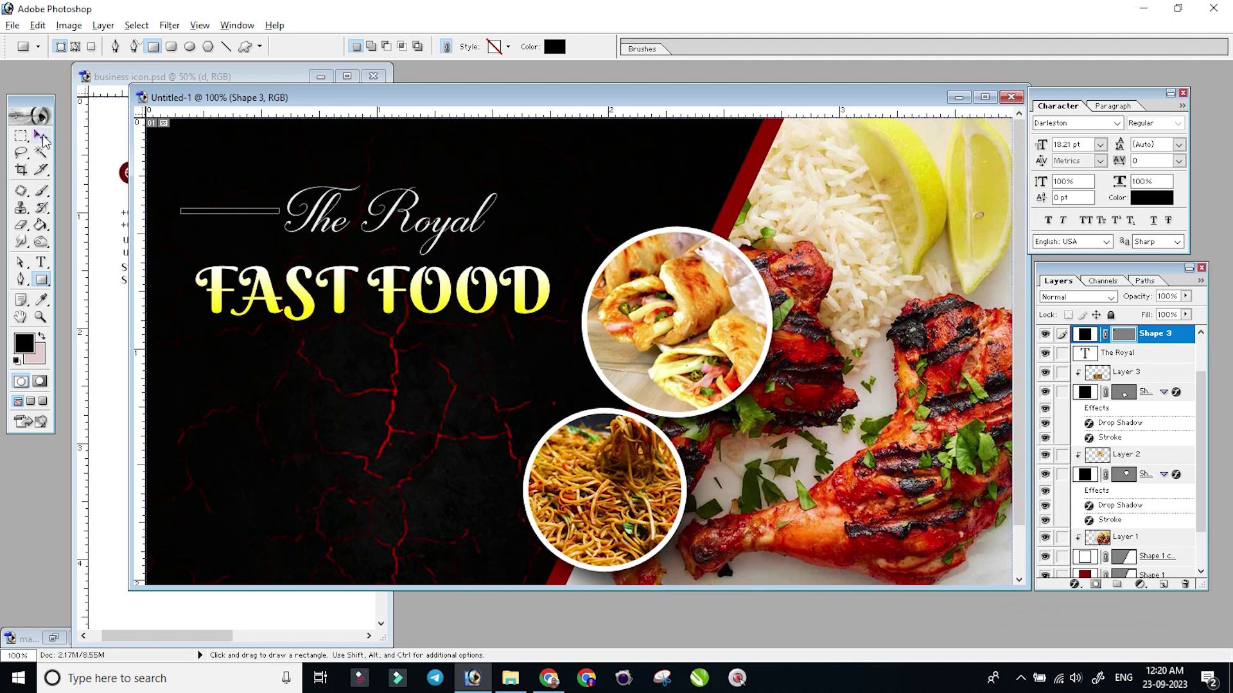
double_click(1084, 335)
left_click(476, 242)
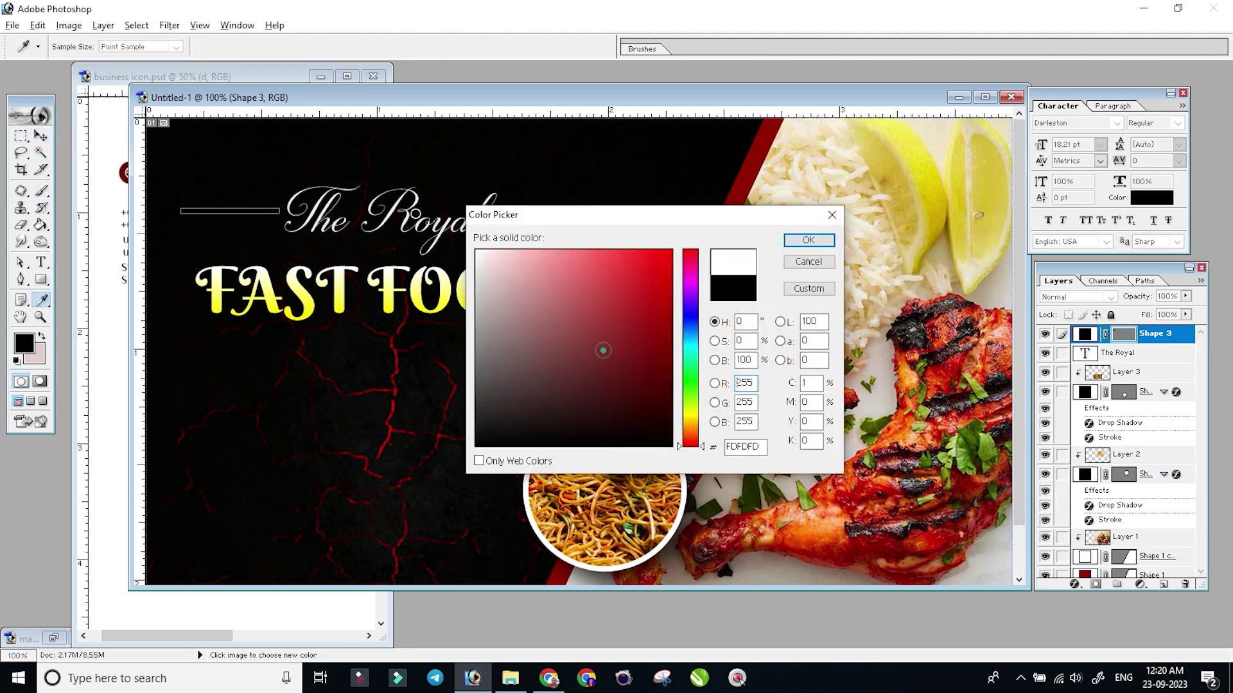
left_click(806, 239)
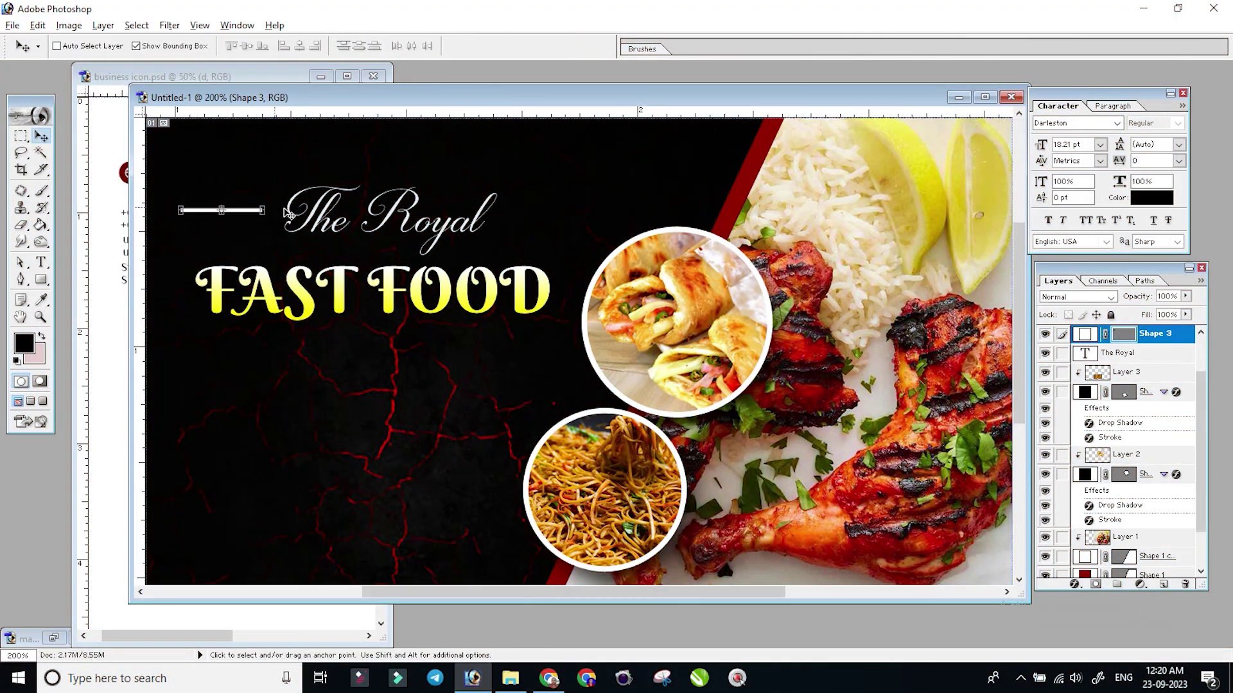
Duplicate the white bar to the right side of The Royal.
key("ctrl+plus")
key("ctrl+plus")
mouse_move(372, 135)
left_mouse_down()
mouse_move(565, 400)
mouse_move(957, 490)
left_mouse_up()
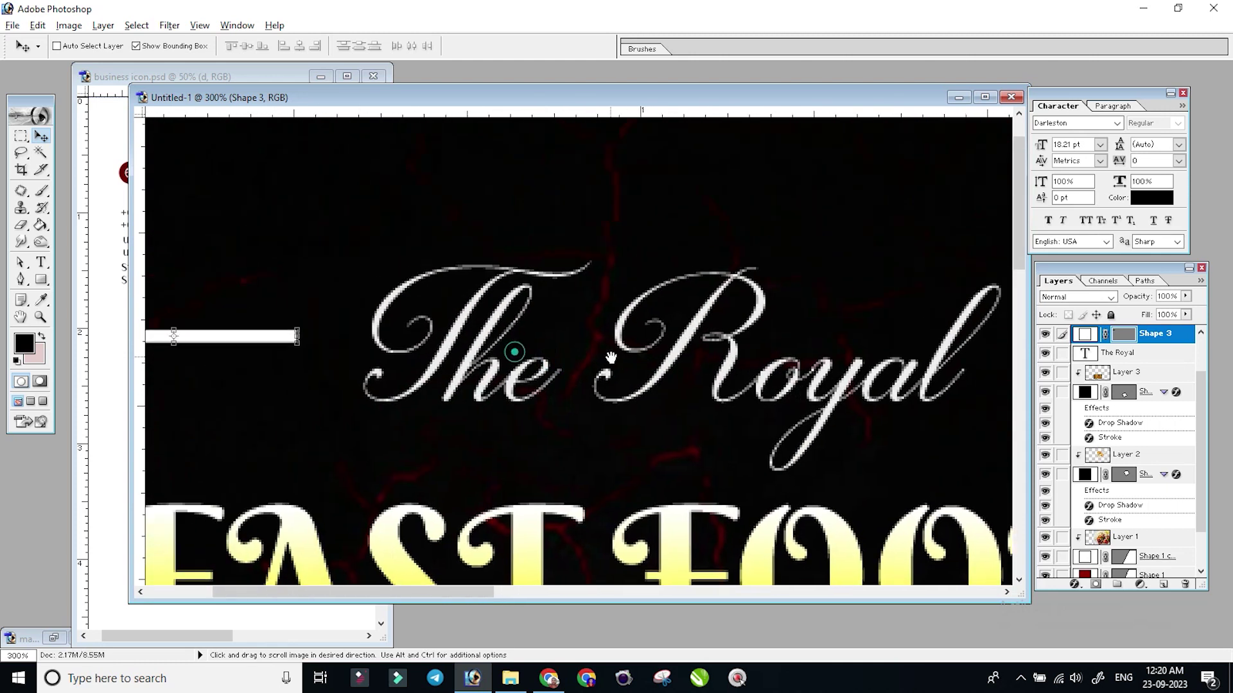
right_click(698, 361)
left_click(726, 360)
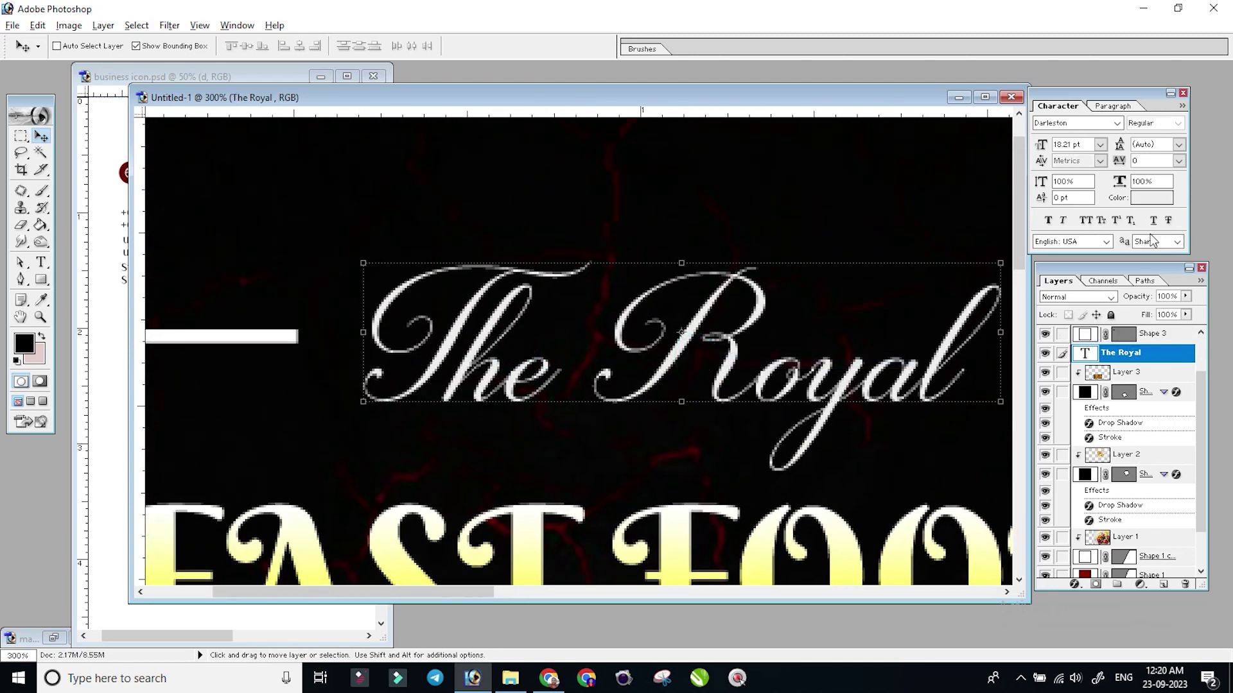
key("Escape")
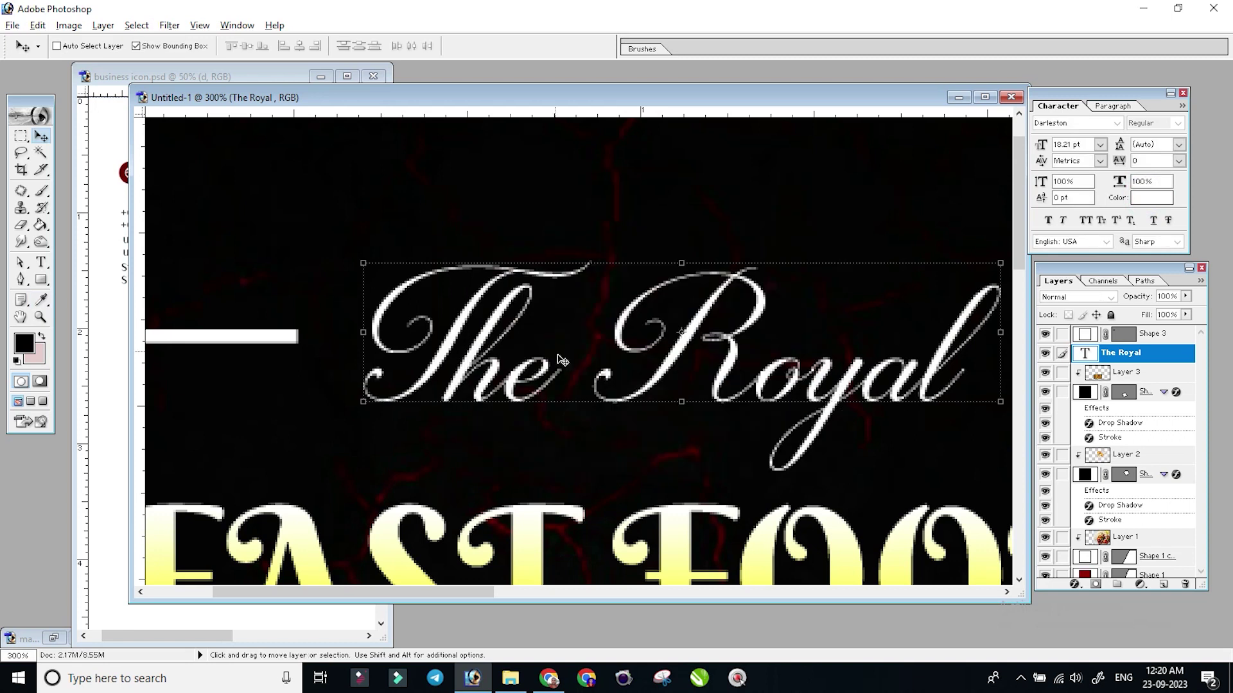
key("ctrl+minus")
right_click(333, 302)
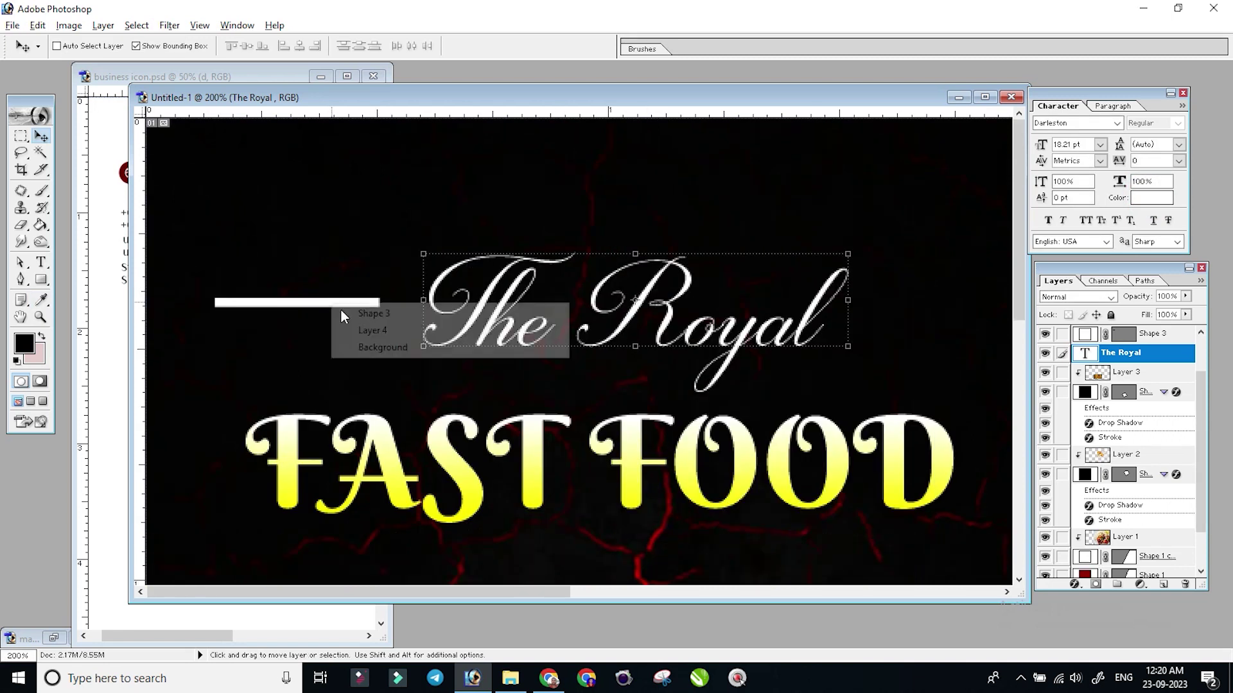
left_click(343, 311)
left_click_drag(269, 308, 956, 342)
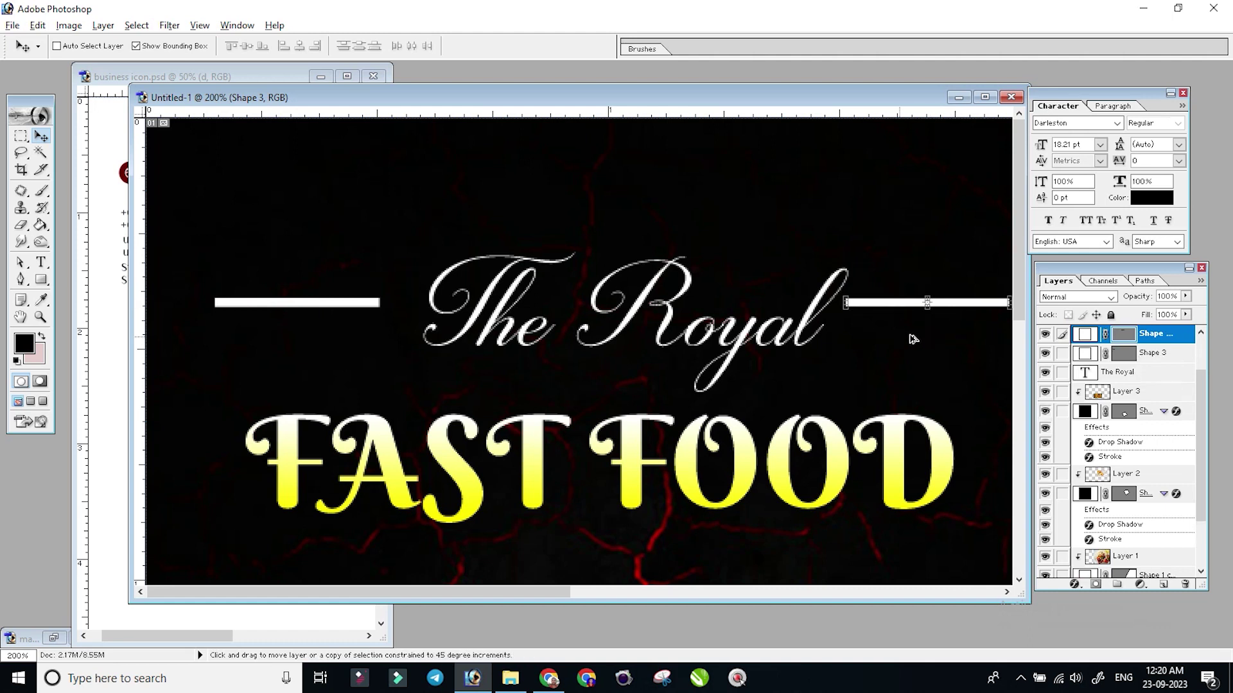
Zoom out to the whole card and select the Background layer.
key("ctrl+minus")
key("ctrl+minus")
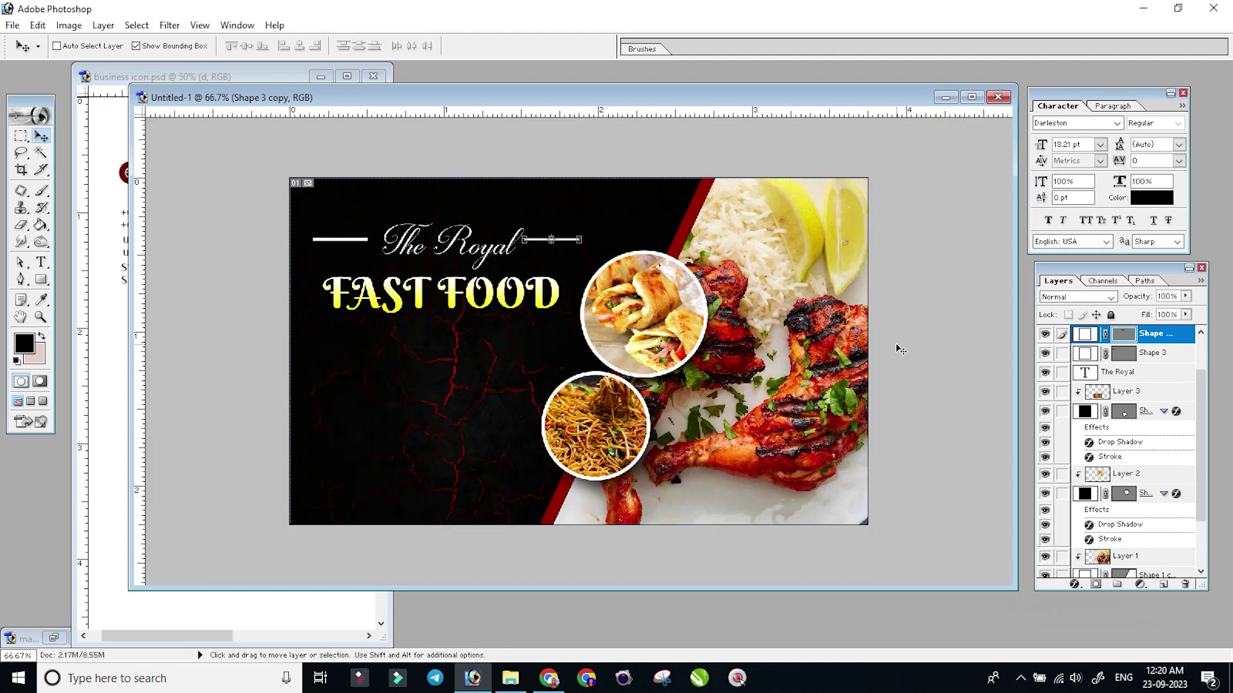
right_click(571, 313)
left_click(642, 338)
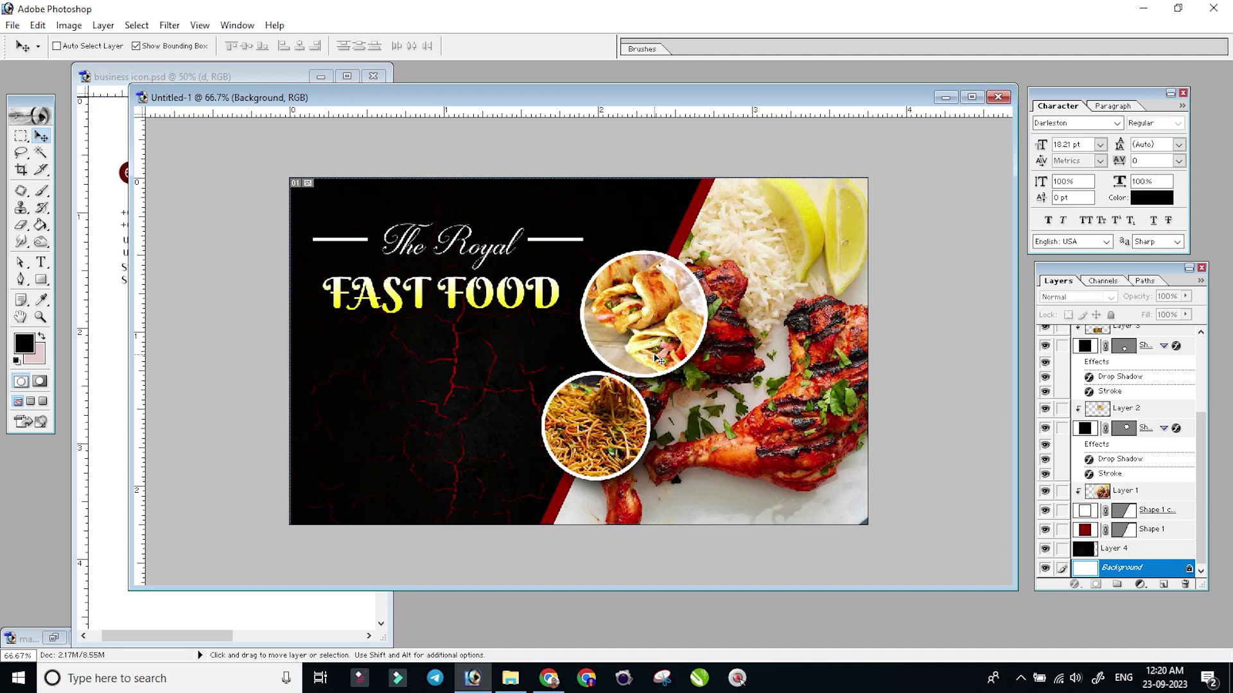
left_click(115, 247)
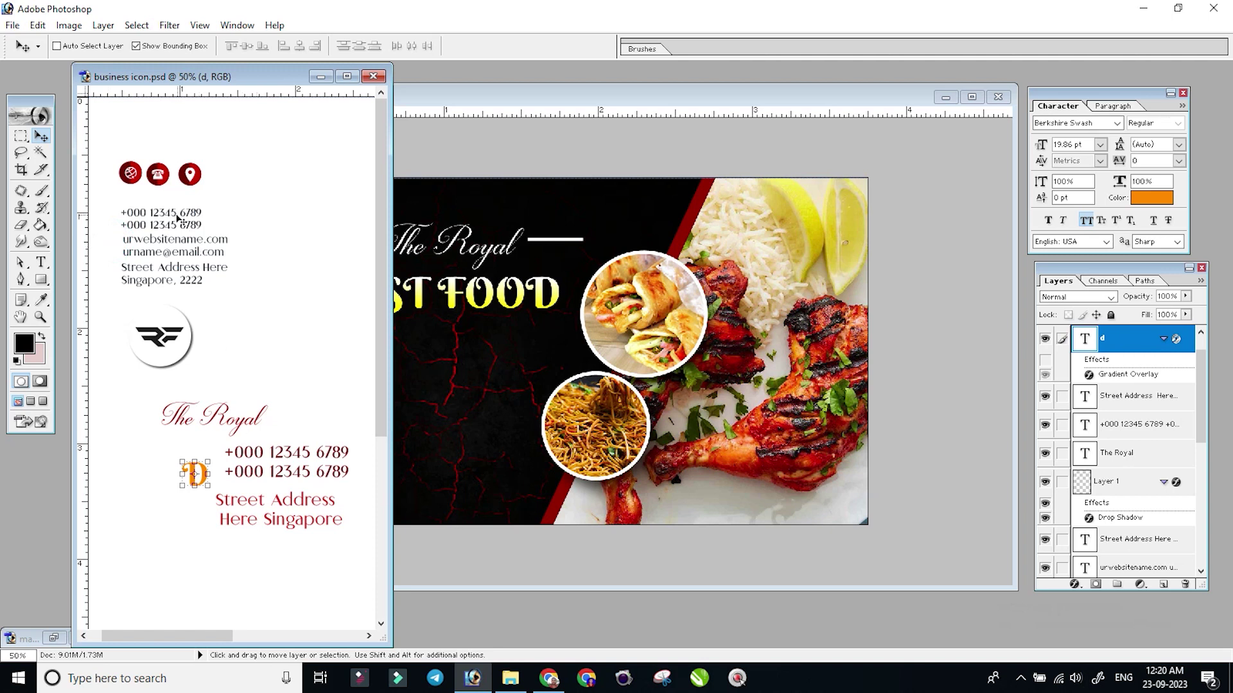
Copy the red phone icon from the business icon document onto the card.
left_click_drag(158, 180, 447, 369)
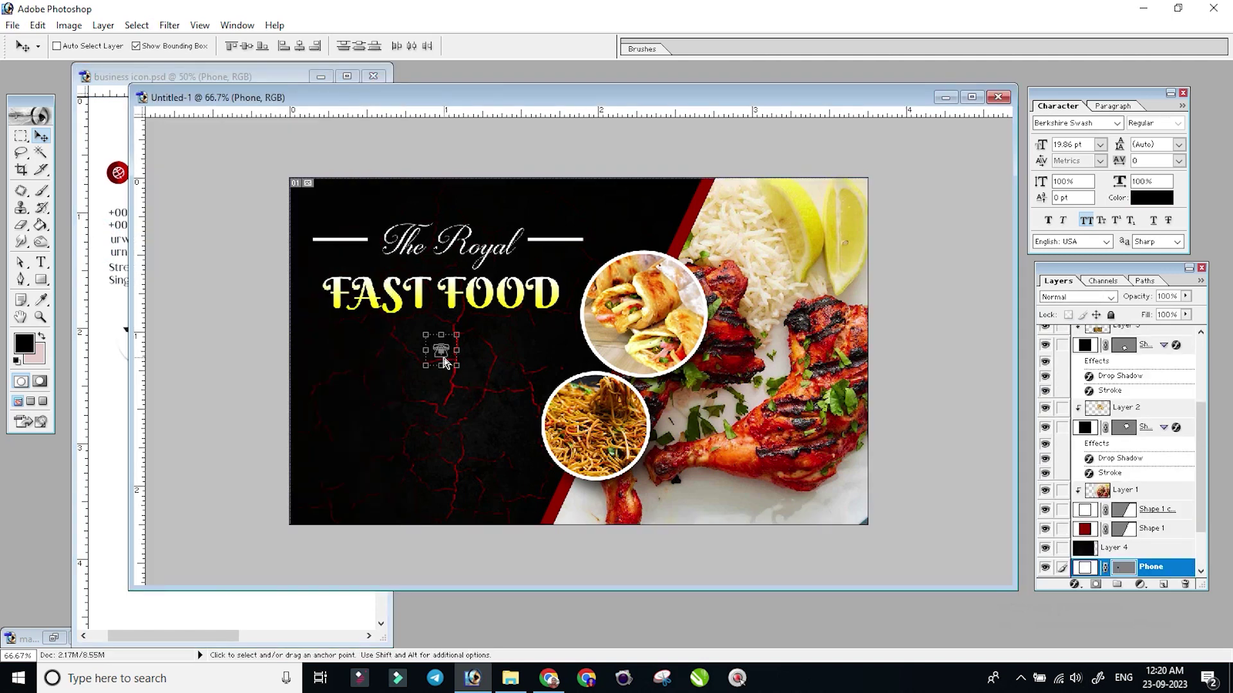
key("ctrl+z")
left_click(421, 380, "ctrl")
left_click(113, 219)
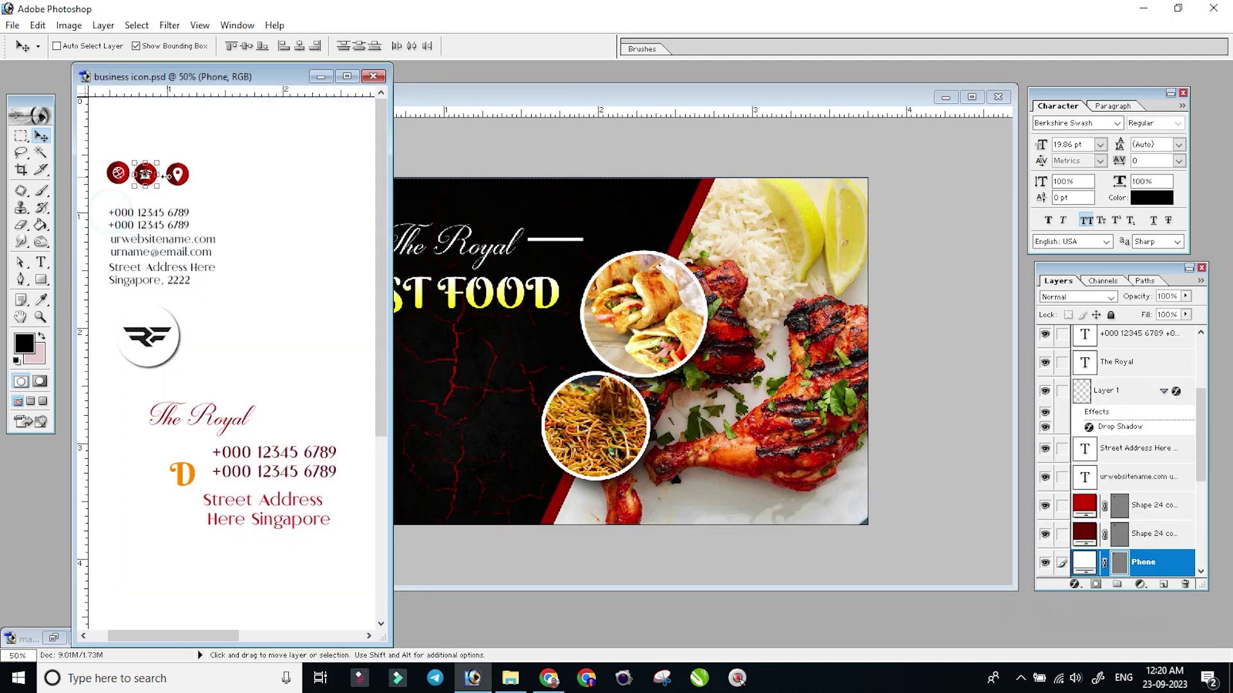
mouse_move(119, 174)
left_mouse_down()
mouse_move(404, 386)
mouse_move(326, 378)
left_mouse_up()
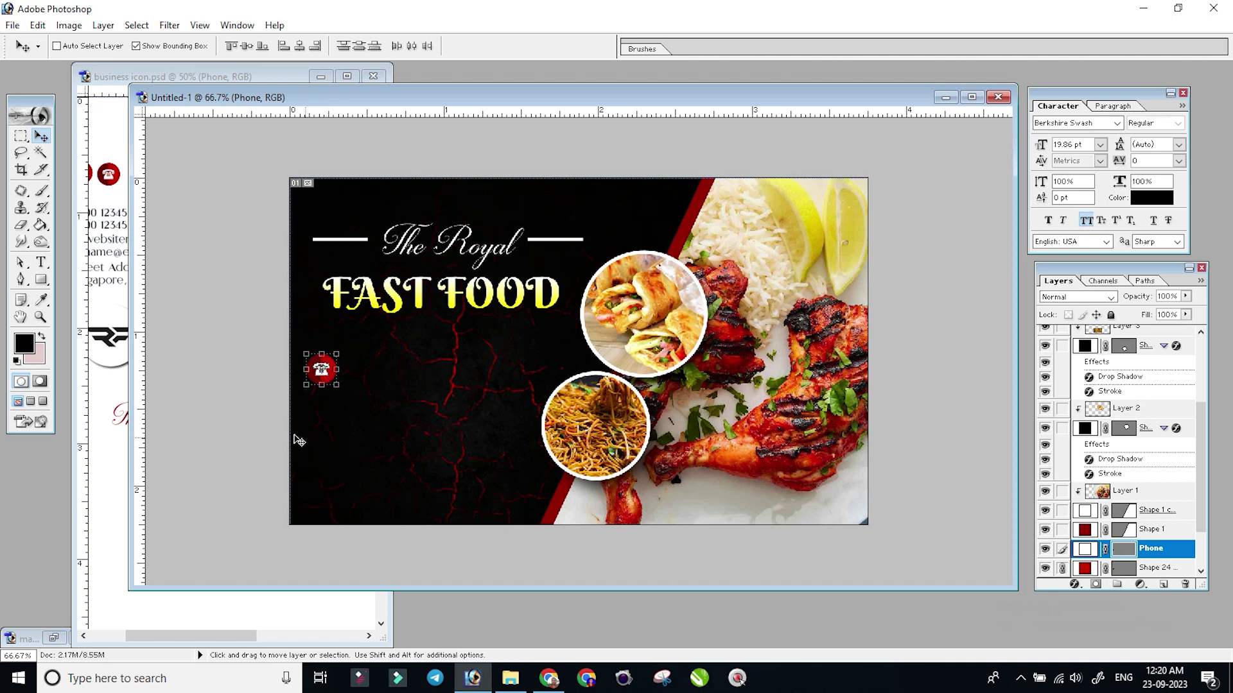
Add a vertical guide near the left edge and place the location-pin icon below the phone.
left_click_drag(147, 490, 321, 490)
left_click(972, 97)
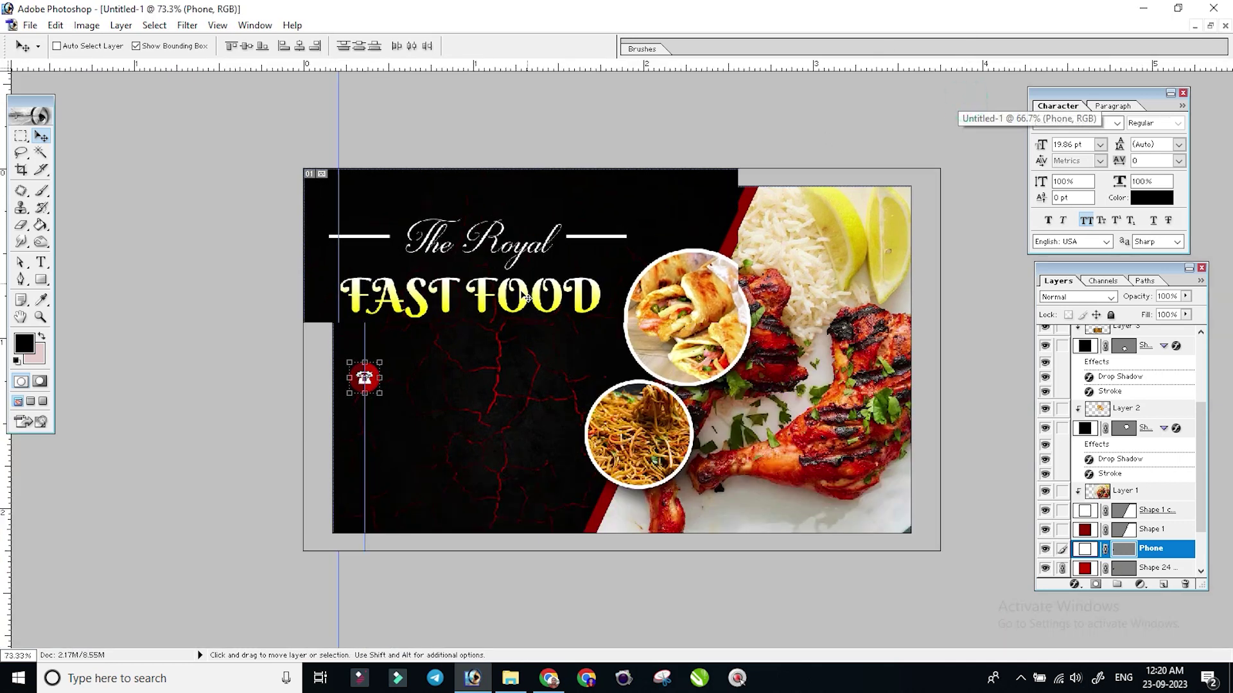
key("ctrl+0")
left_click(1209, 26)
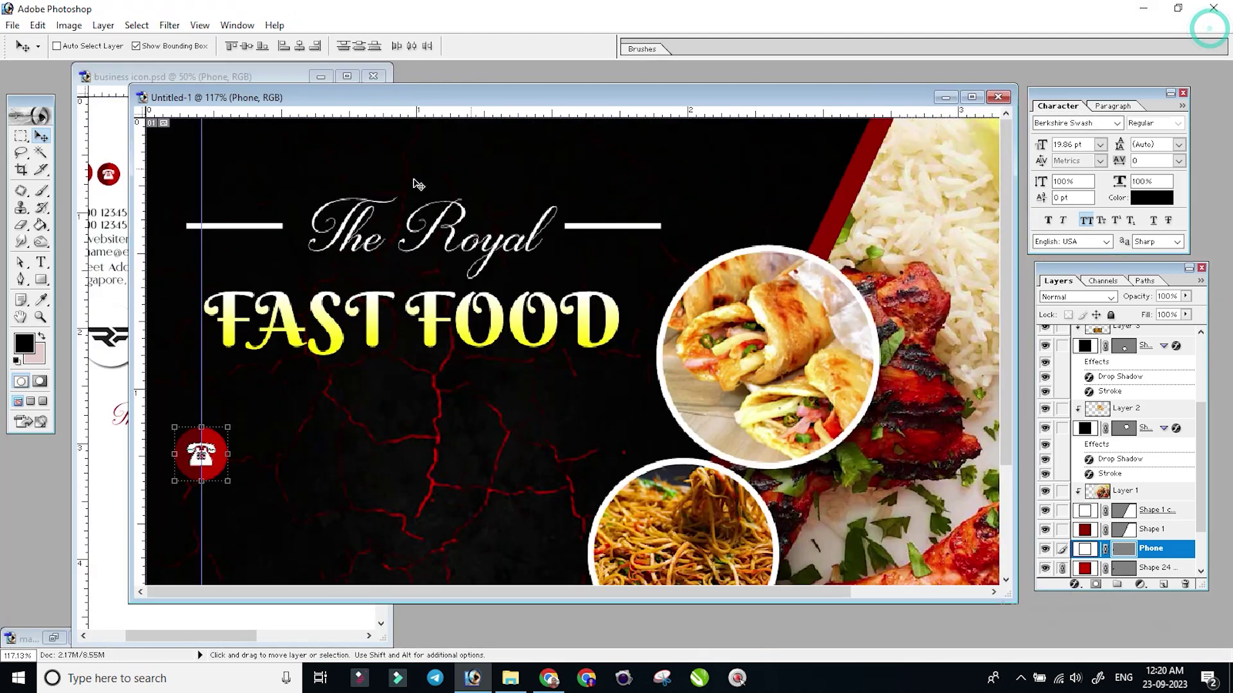
key("ctrl+Tab")
mouse_move(149, 177)
left_mouse_down()
mouse_move(475, 433)
mouse_move(184, 545)
left_mouse_up()
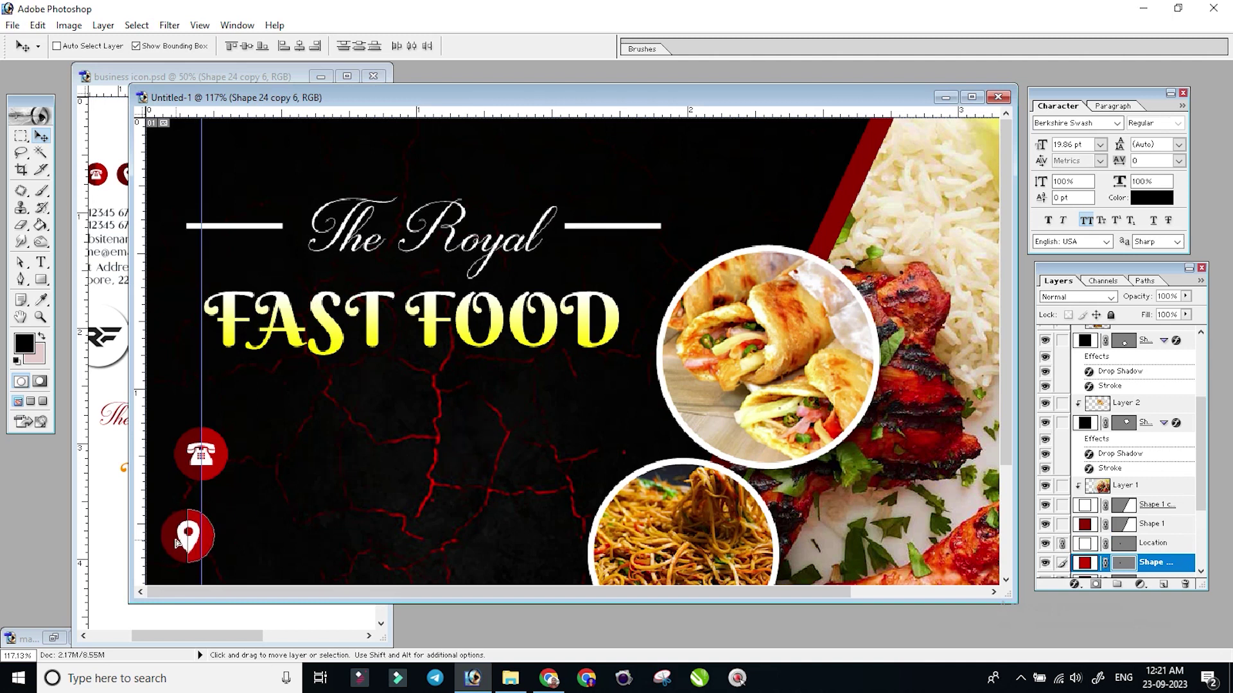
Nudge the phone icon slightly upward.
right_click(214, 470)
left_click(251, 460)
key("shift+Up")
key("shift+Up")
key("shift+Up")
Move The Royal heading and its two white side lines higher on the card.
right_click(457, 232)
left_click(454, 236)
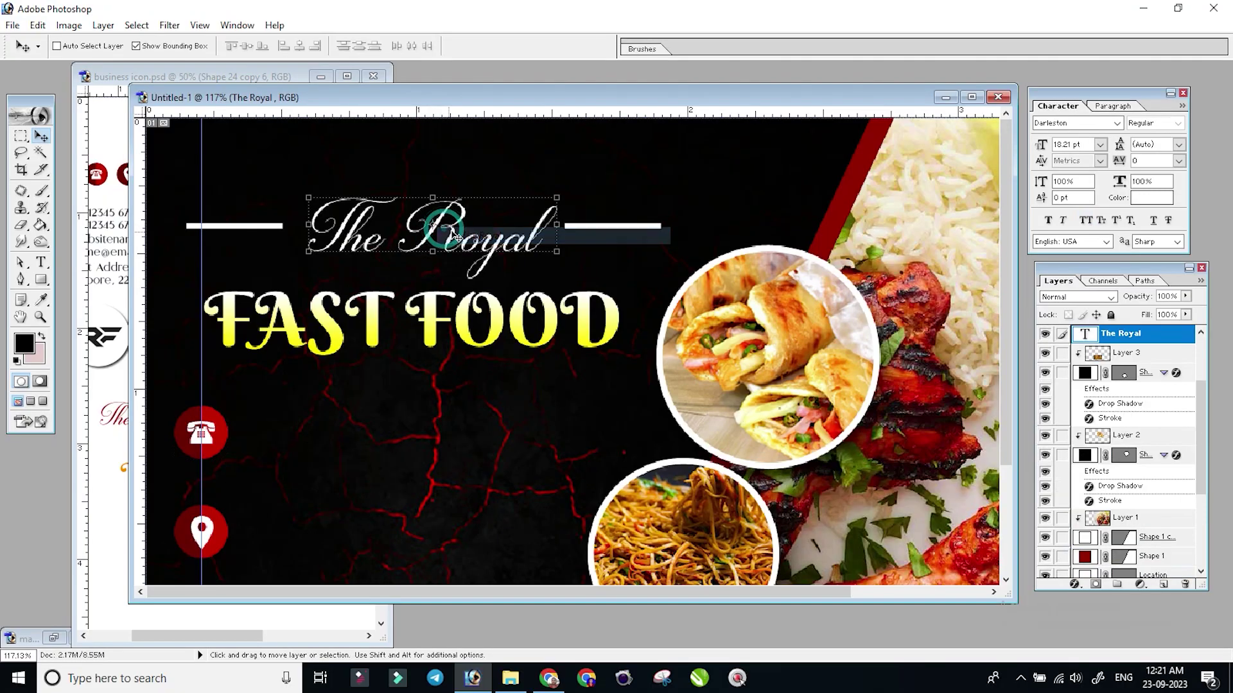
right_click(597, 231)
left_click(632, 237, "shift")
right_click(250, 226)
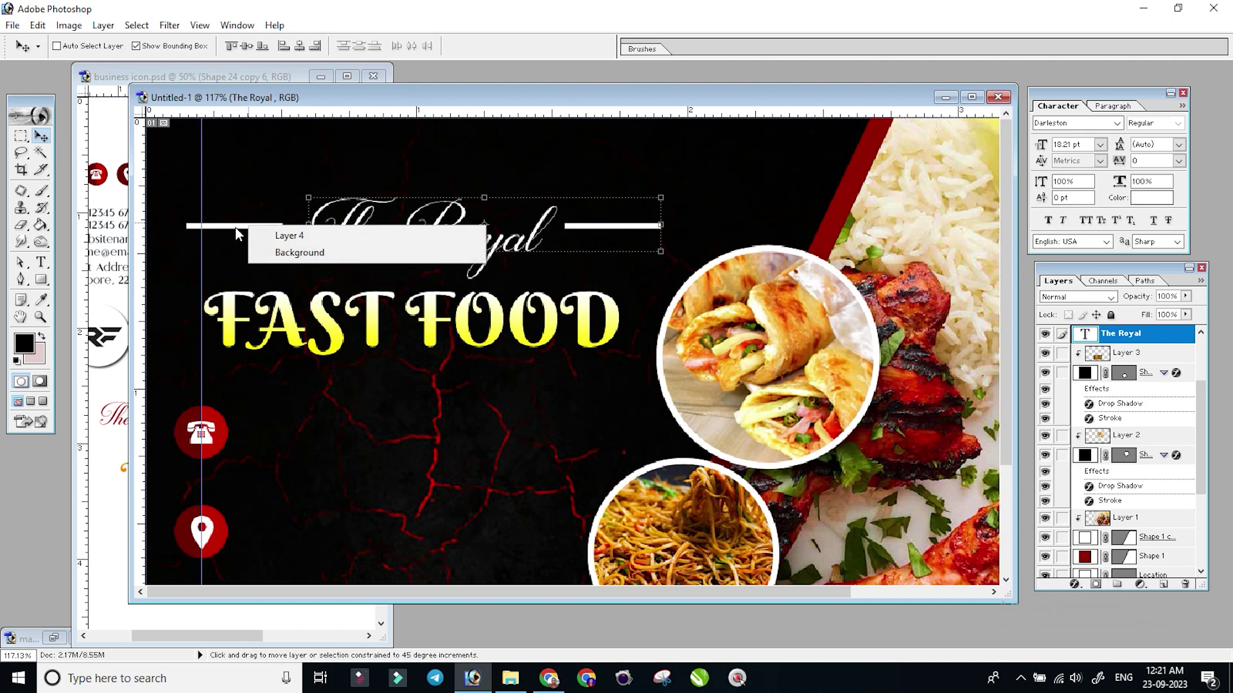
left_click(268, 238, "shift")
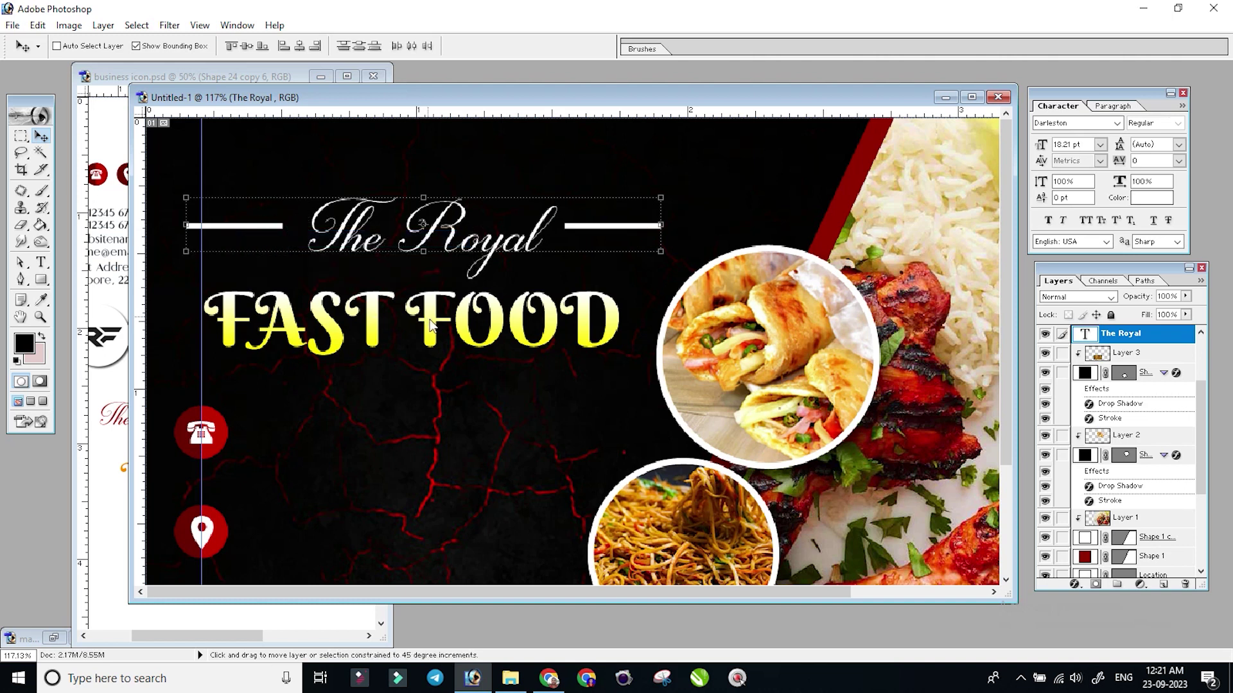
left_click_drag(430, 325, 441, 276)
Shift the FAST FOOD text slightly to the right.
right_click(439, 269)
right_click(426, 268)
left_click(431, 278)
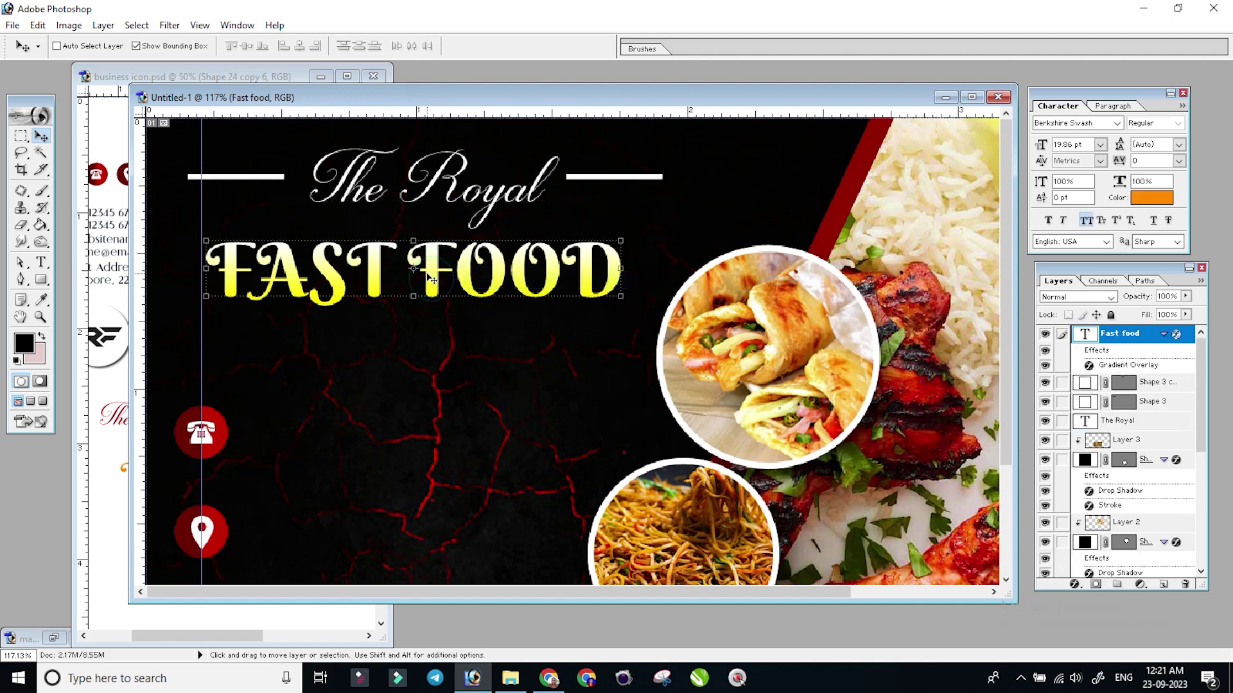
left_click_drag(431, 278, 435, 278)
Shrink The Royal heading together with its side lines.
right_click(460, 206)
left_click(524, 203)
left_click_drag(658, 206, 628, 192)
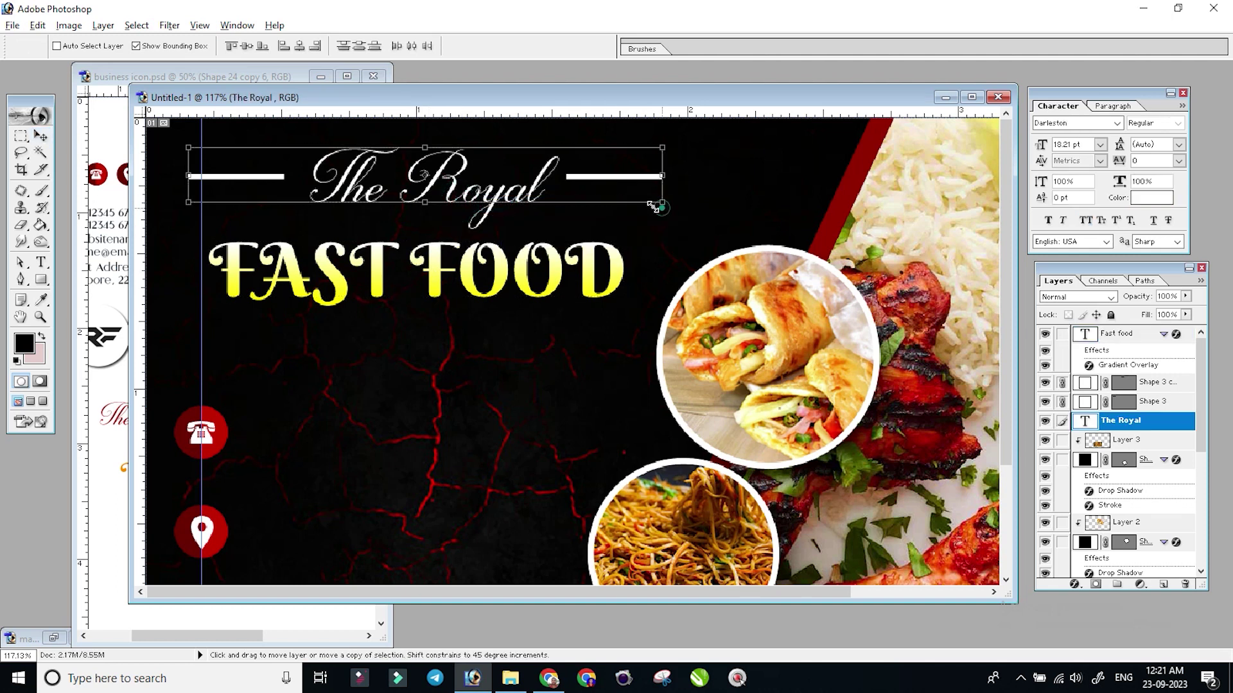
double_click(571, 170)
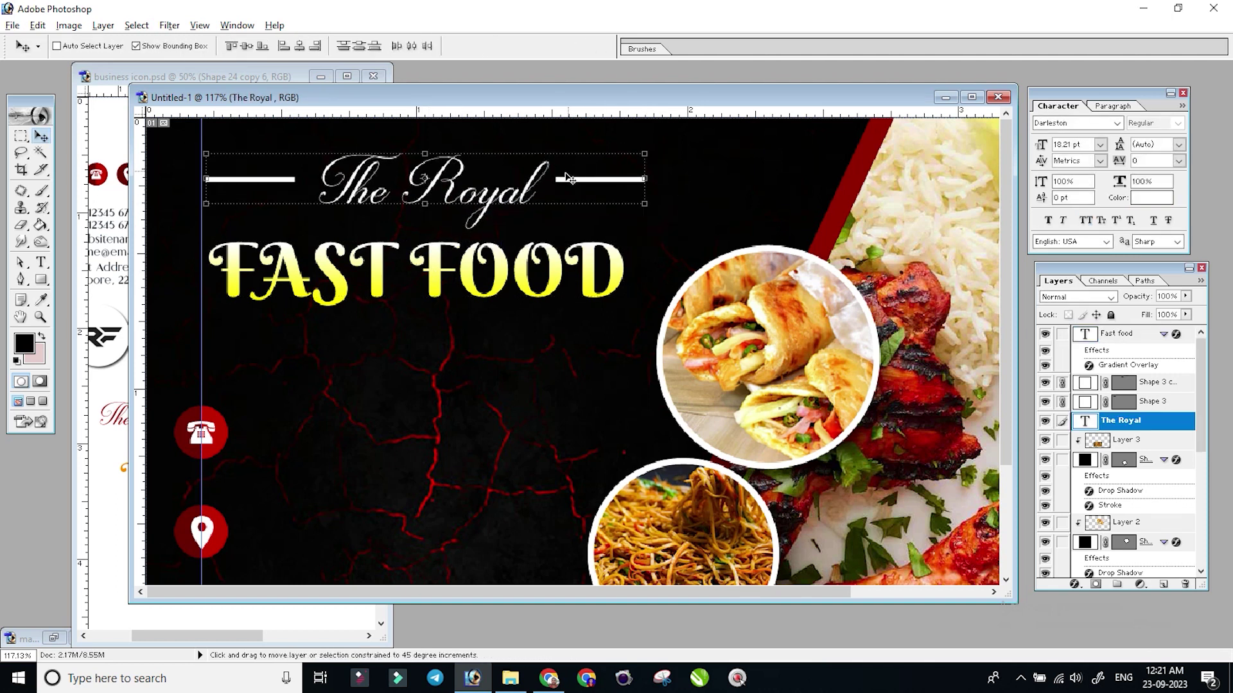
Nudge the location-pin icon slightly down beneath the phone icon.
key("ctrl+minus")
right_click(193, 472)
left_click(204, 479)
key("shift+Down")
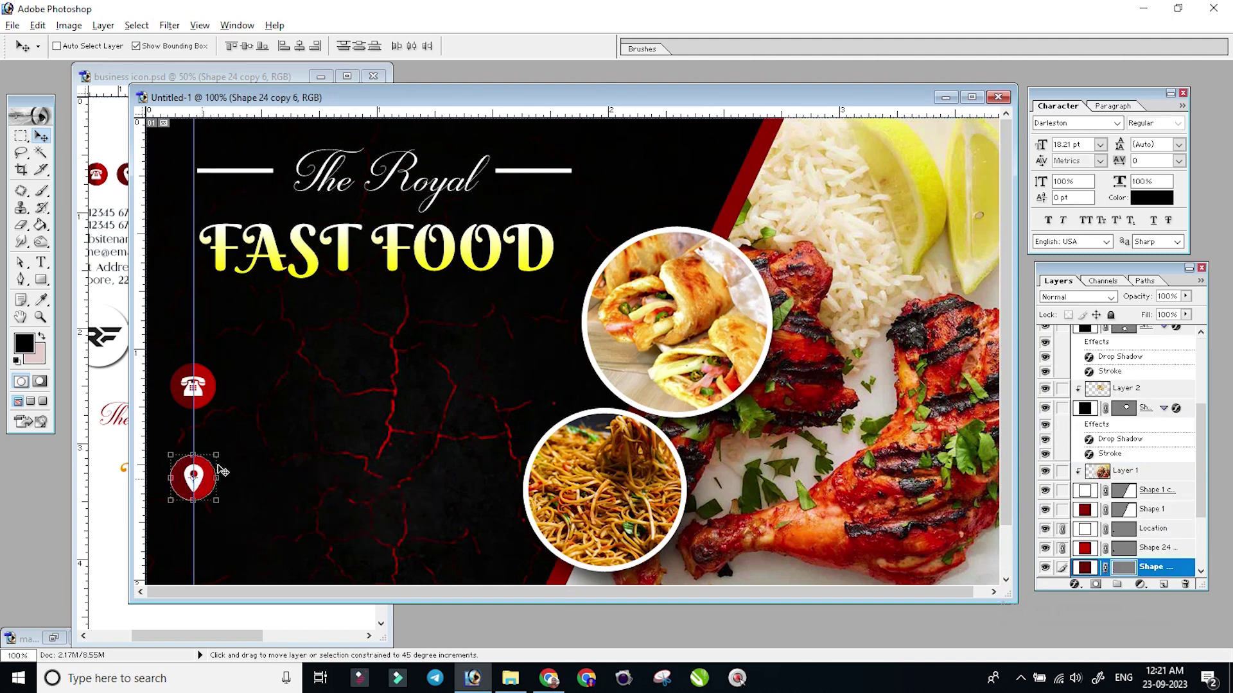
left_click(103, 185)
Copy the phone-number text into the card and color it white.
mouse_move(196, 464)
left_mouse_down()
mouse_move(443, 429)
mouse_move(334, 406)
left_mouse_up()
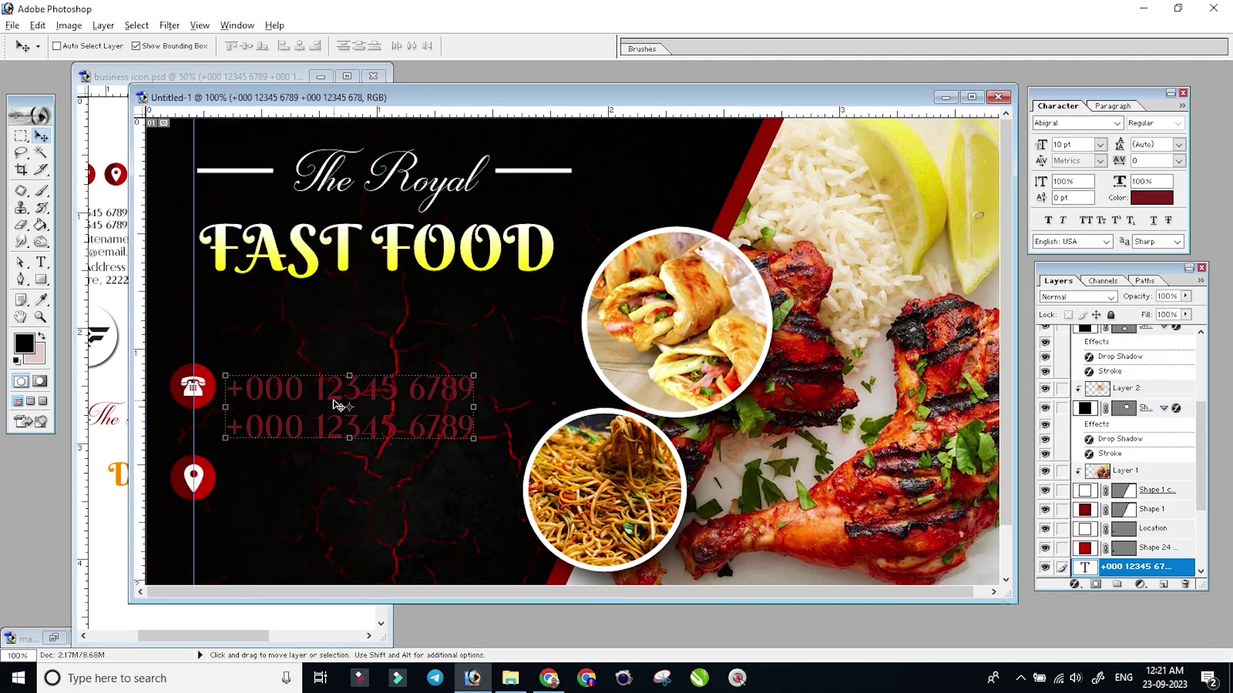
left_click(1145, 199)
left_click(475, 256)
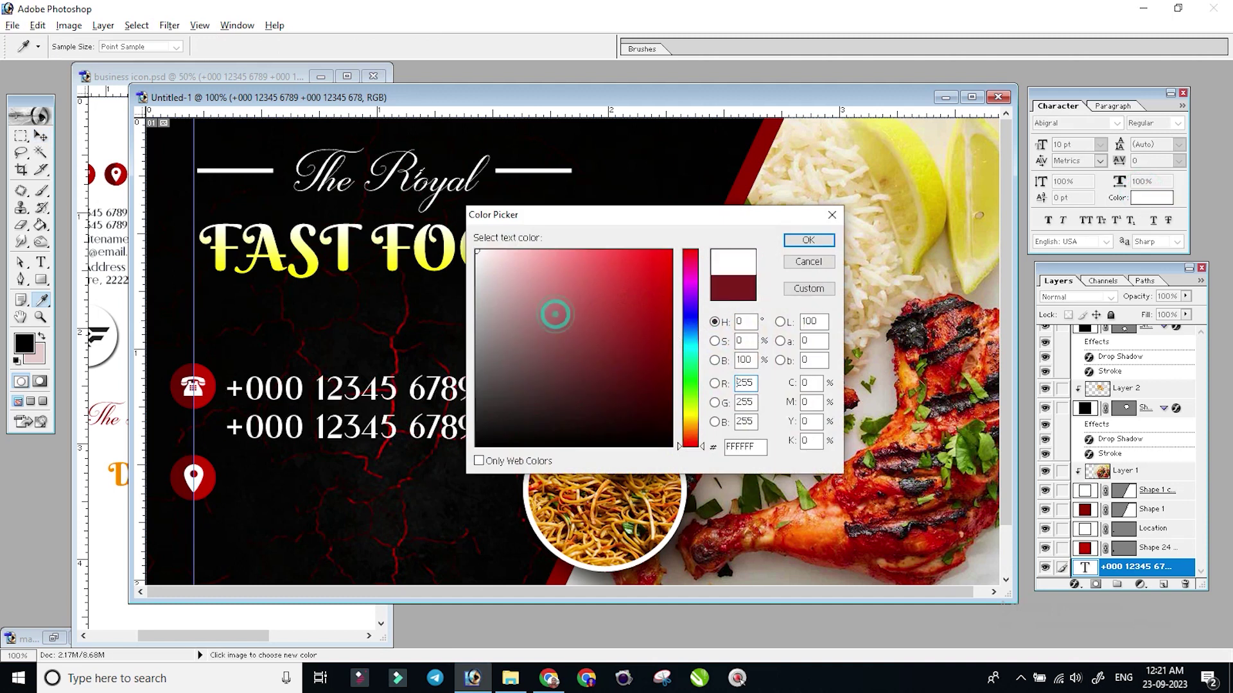
left_click(807, 240)
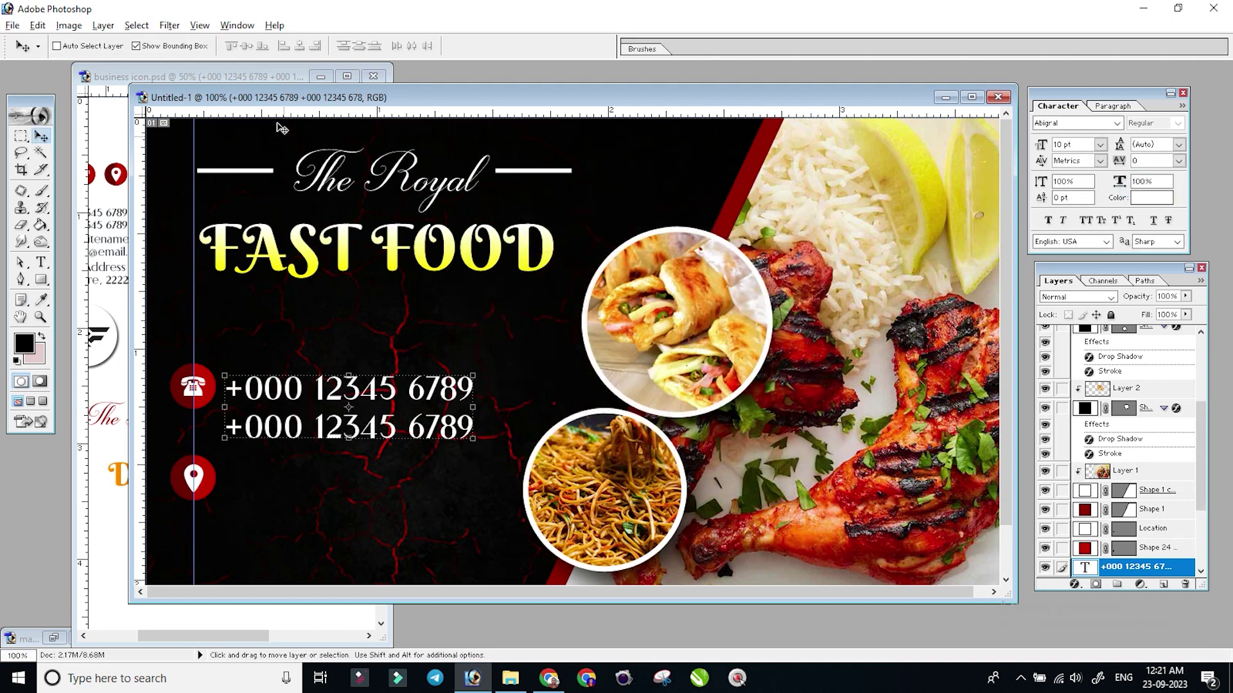
Copy the Street Address text from the icons file into the card and color it white.
left_click(92, 232)
right_click(175, 526)
left_click(193, 538)
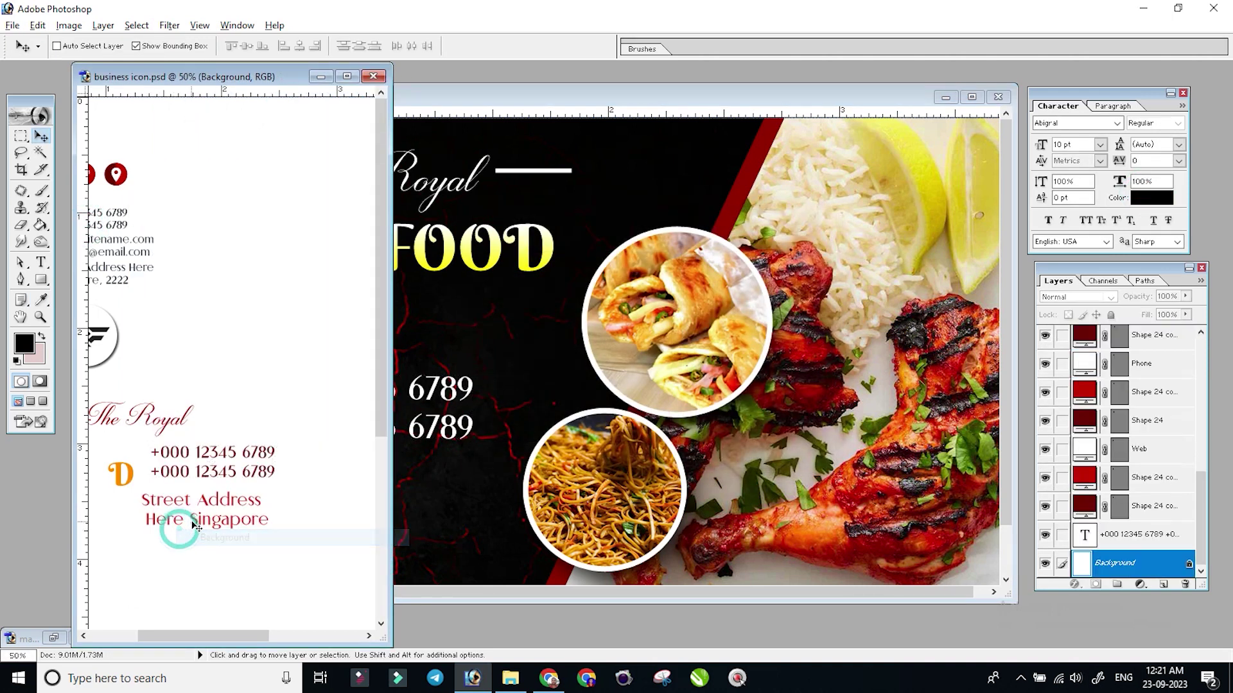
right_click(202, 525)
right_click(202, 520)
left_click(215, 528)
mouse_move(205, 521)
left_mouse_down()
mouse_move(476, 488)
mouse_move(339, 511)
left_mouse_up()
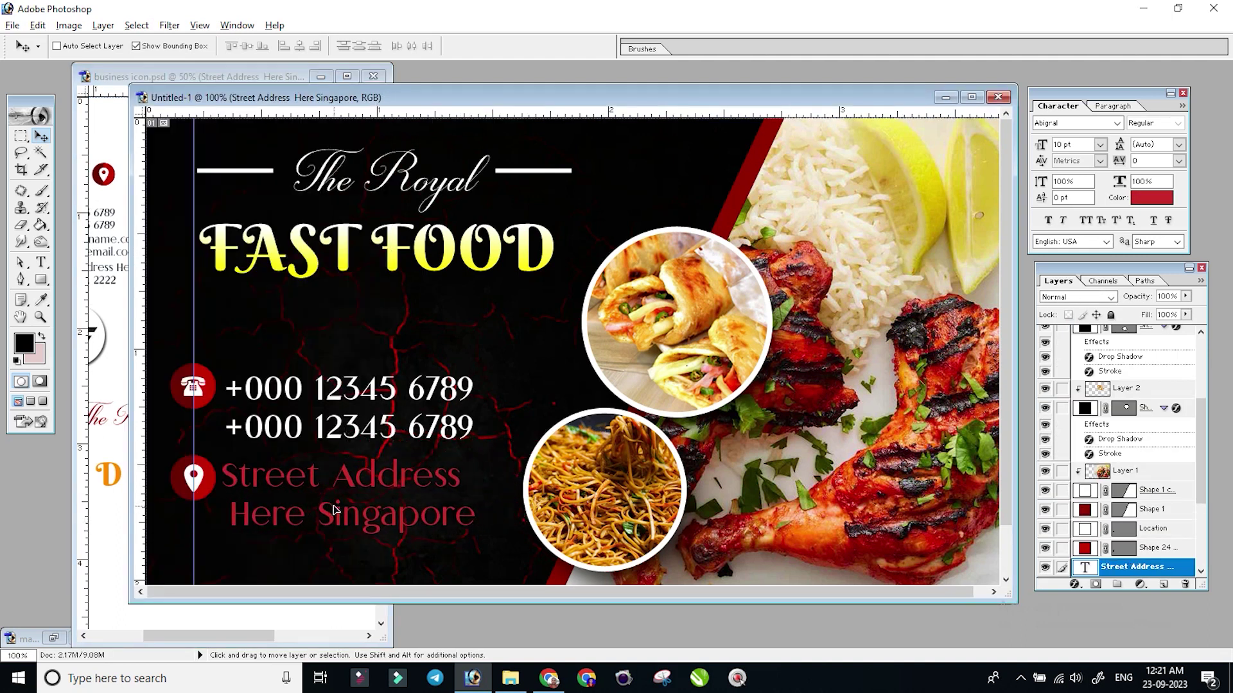
left_click(1151, 197)
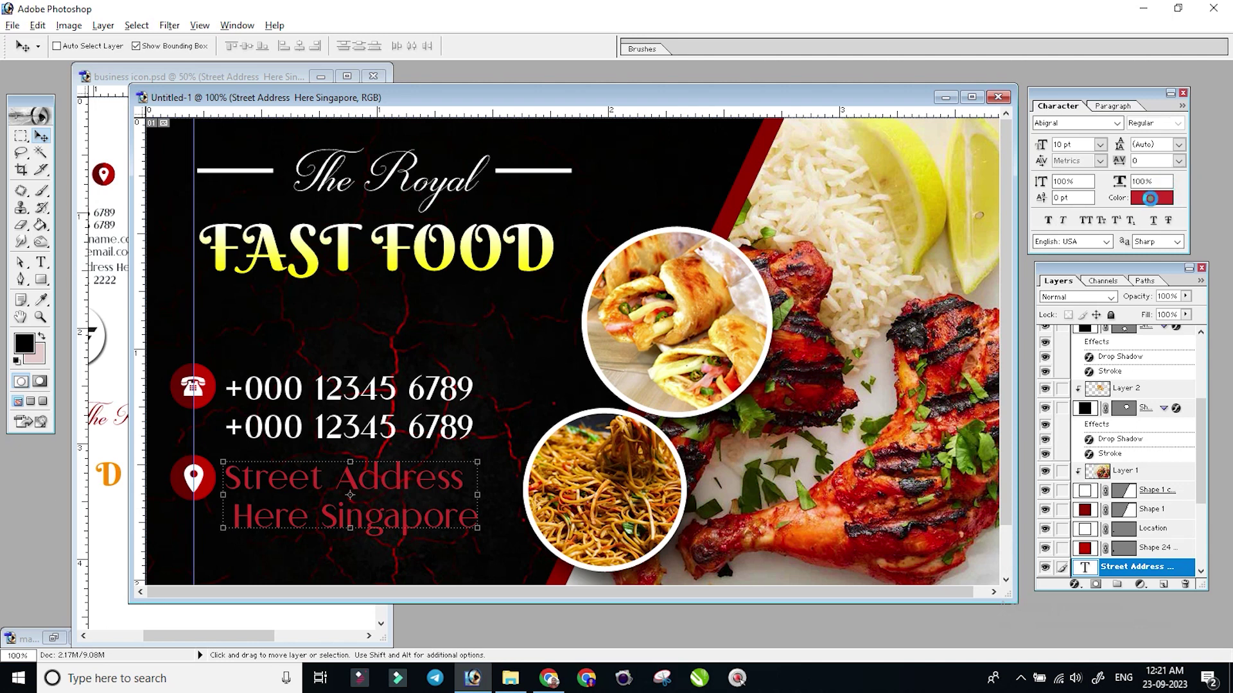
left_click(497, 264)
key("Return")
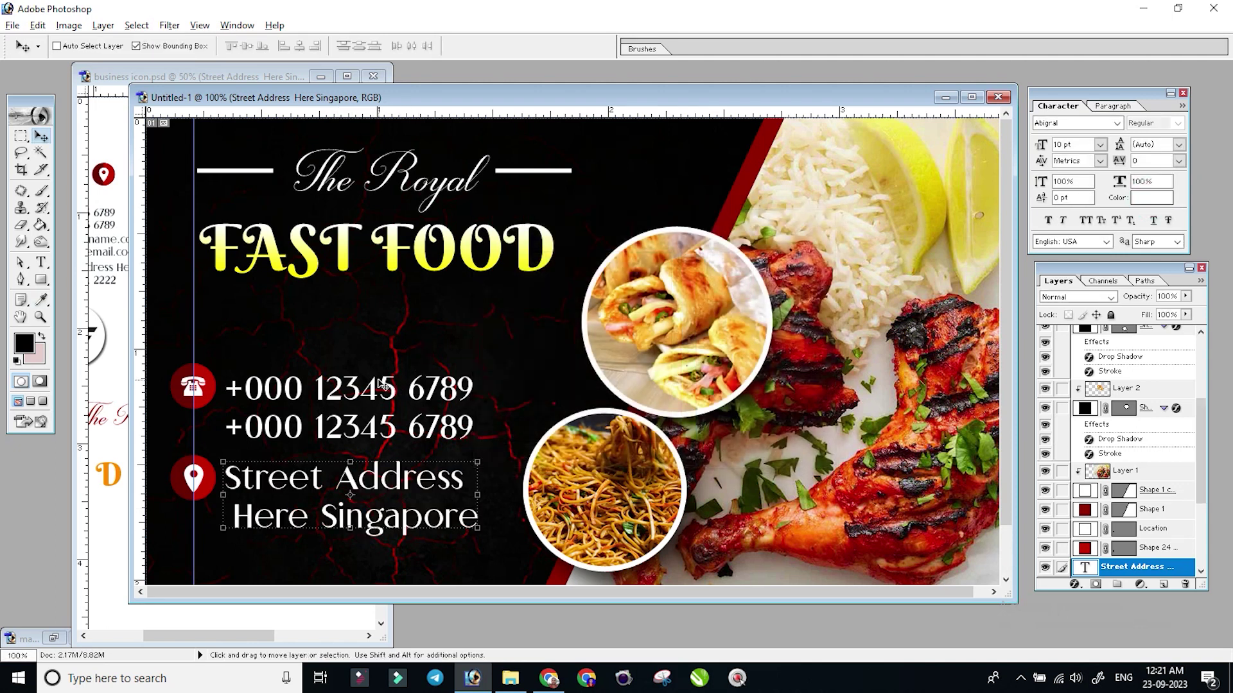
Align the phone numbers and address text beside their icons.
left_click_drag(379, 393, 377, 384)
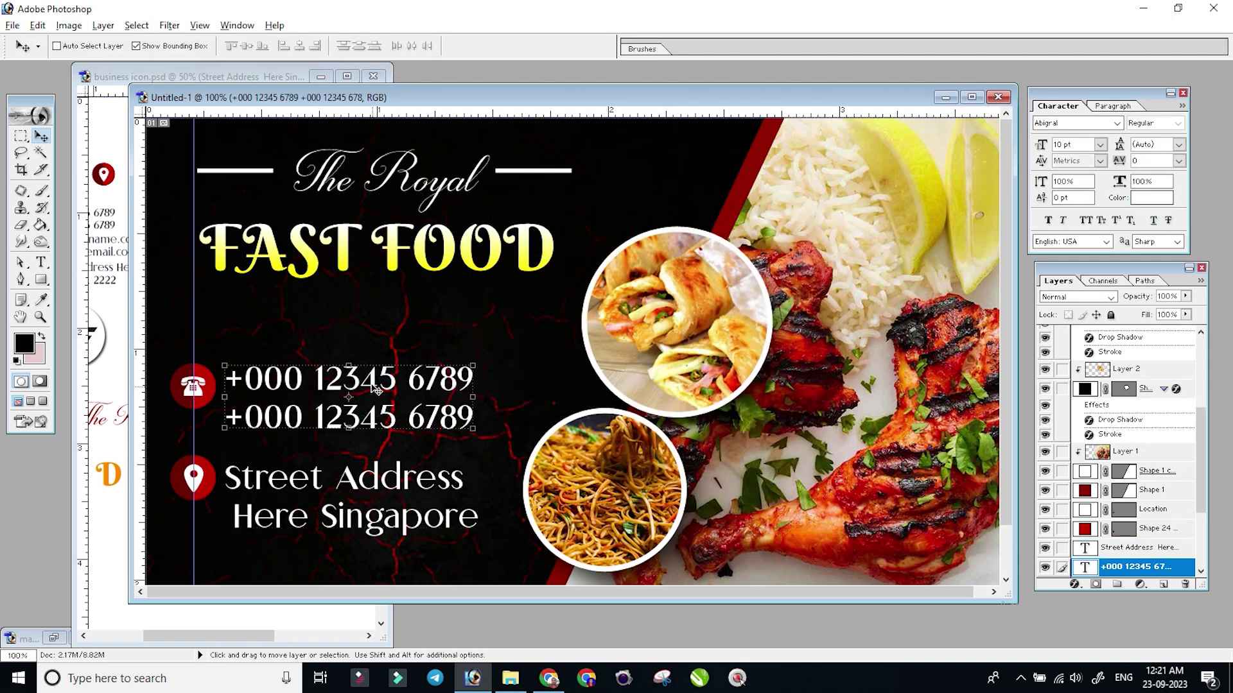
right_click(357, 480)
left_click(372, 489)
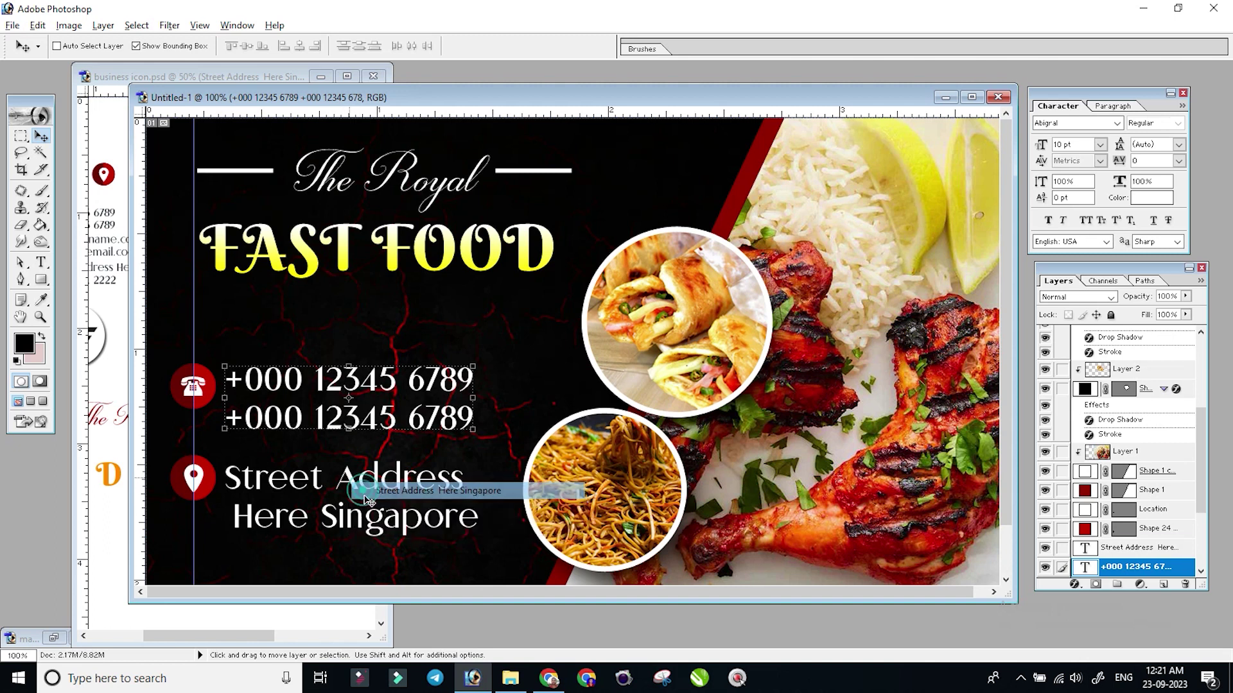
left_click_drag(359, 490, 362, 485)
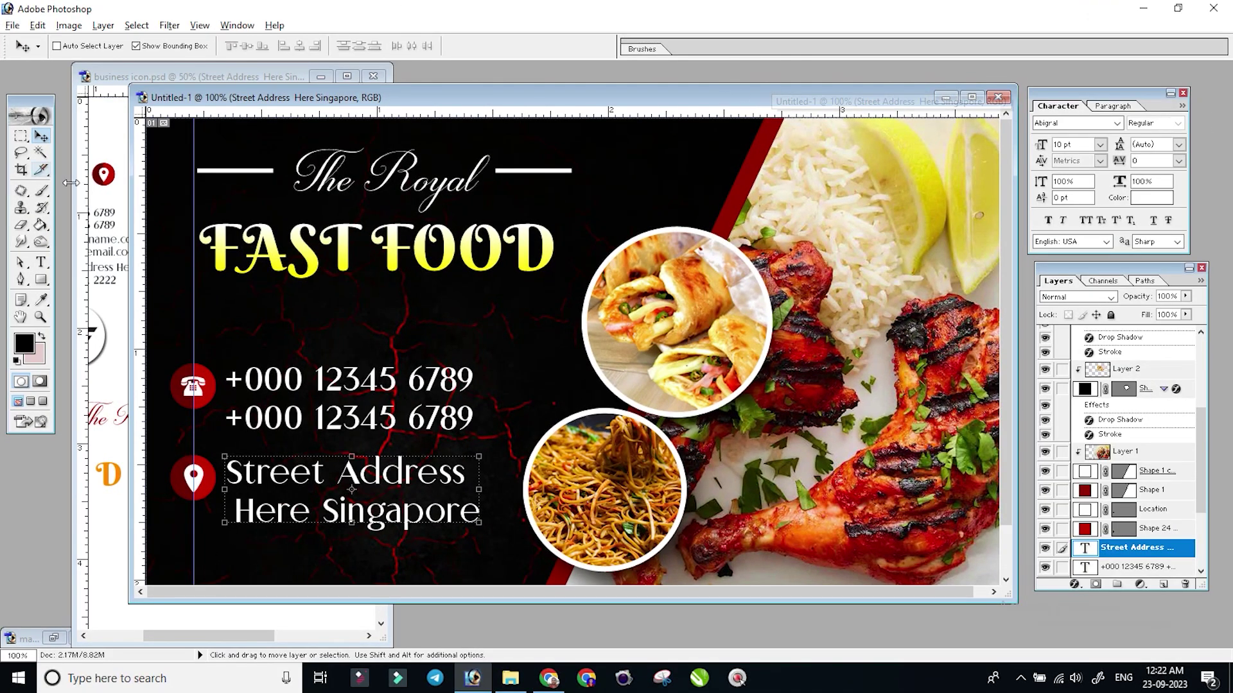
Copy the RF logo circle from the icons file into the card's top-right corner.
left_click(103, 209)
right_click(108, 353)
left_click(126, 351)
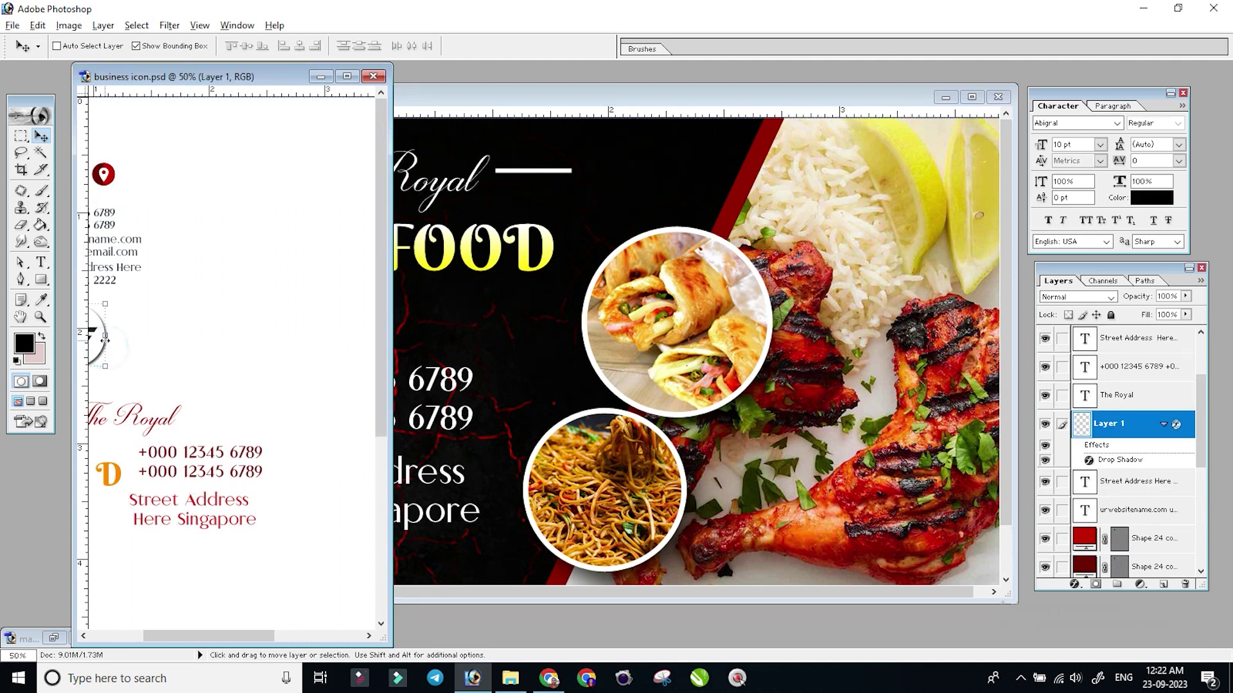
left_click_drag(103, 336, 836, 228)
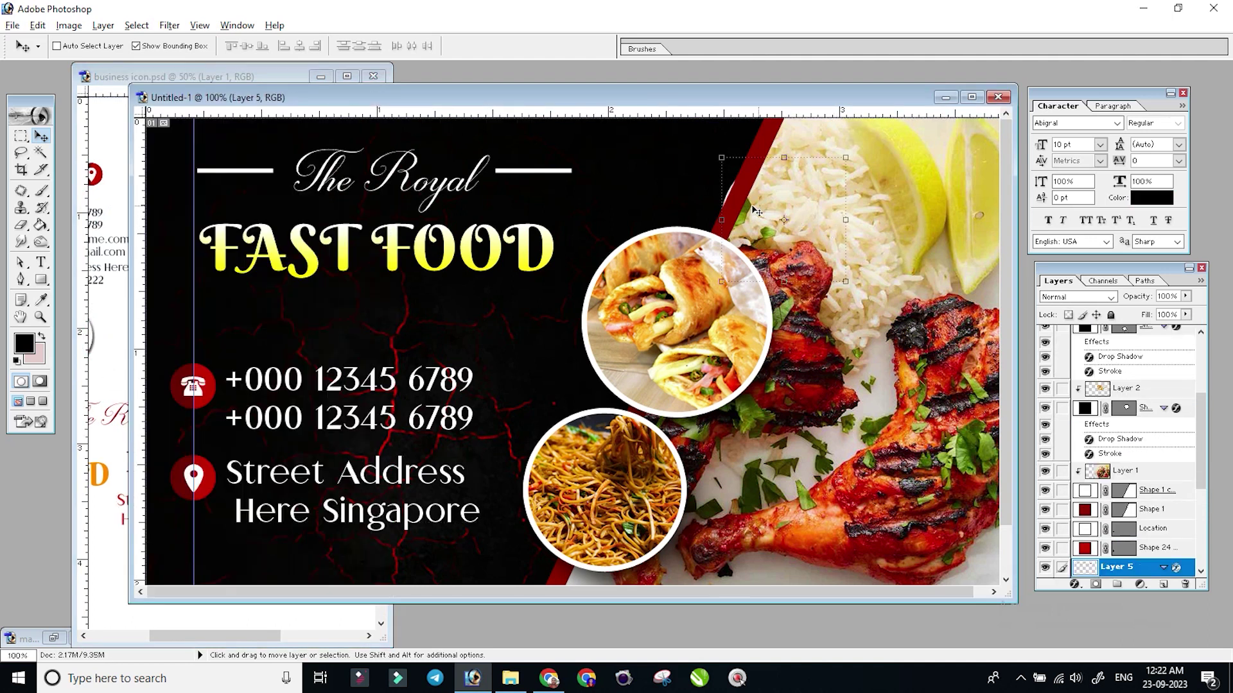
right_click(856, 197)
left_click(892, 210)
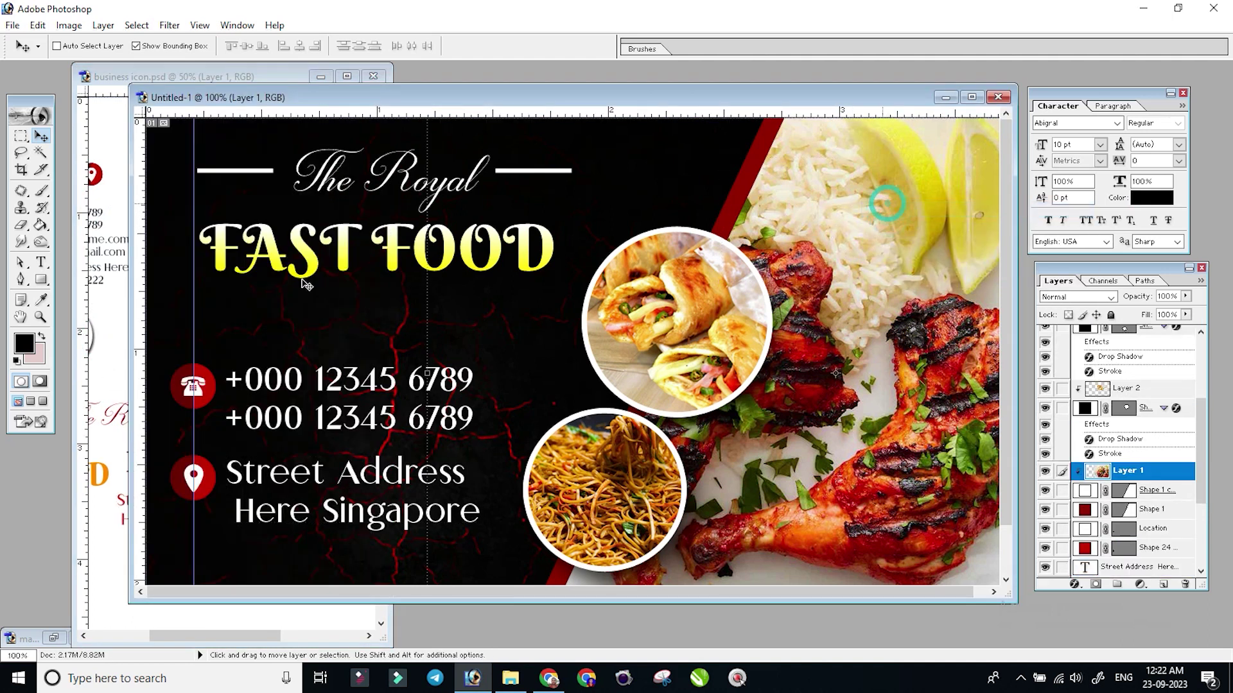
left_click(114, 306)
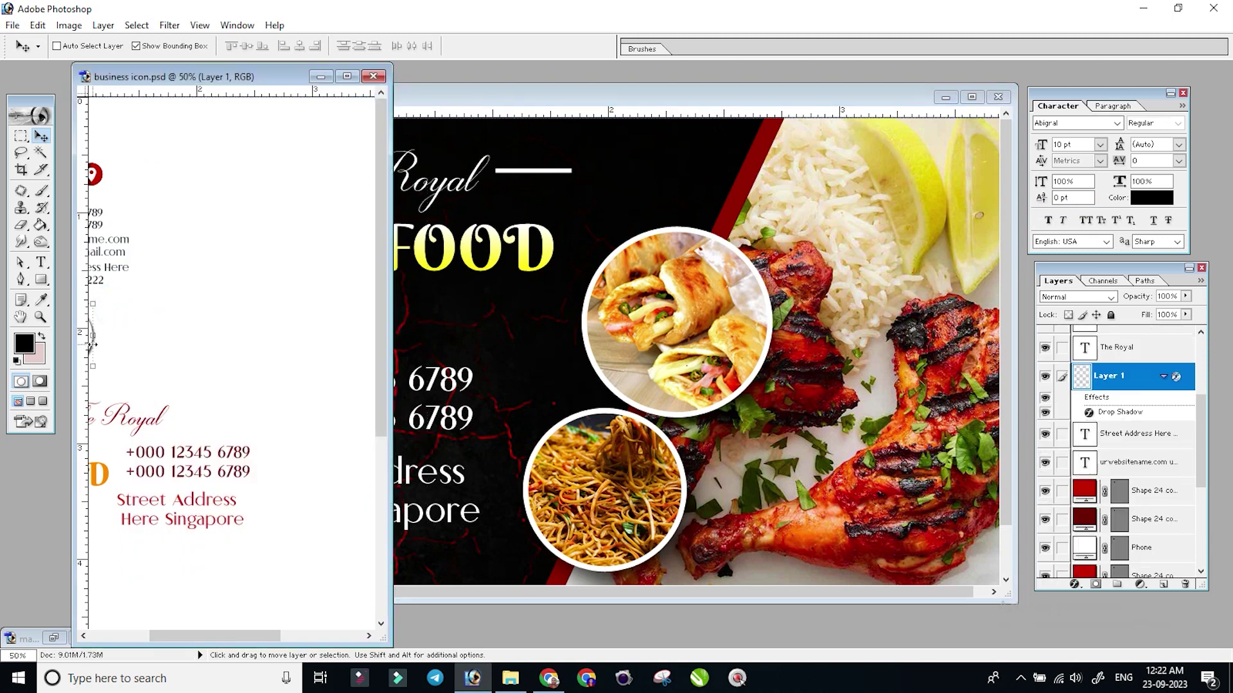
left_click_drag(206, 636, 159, 636)
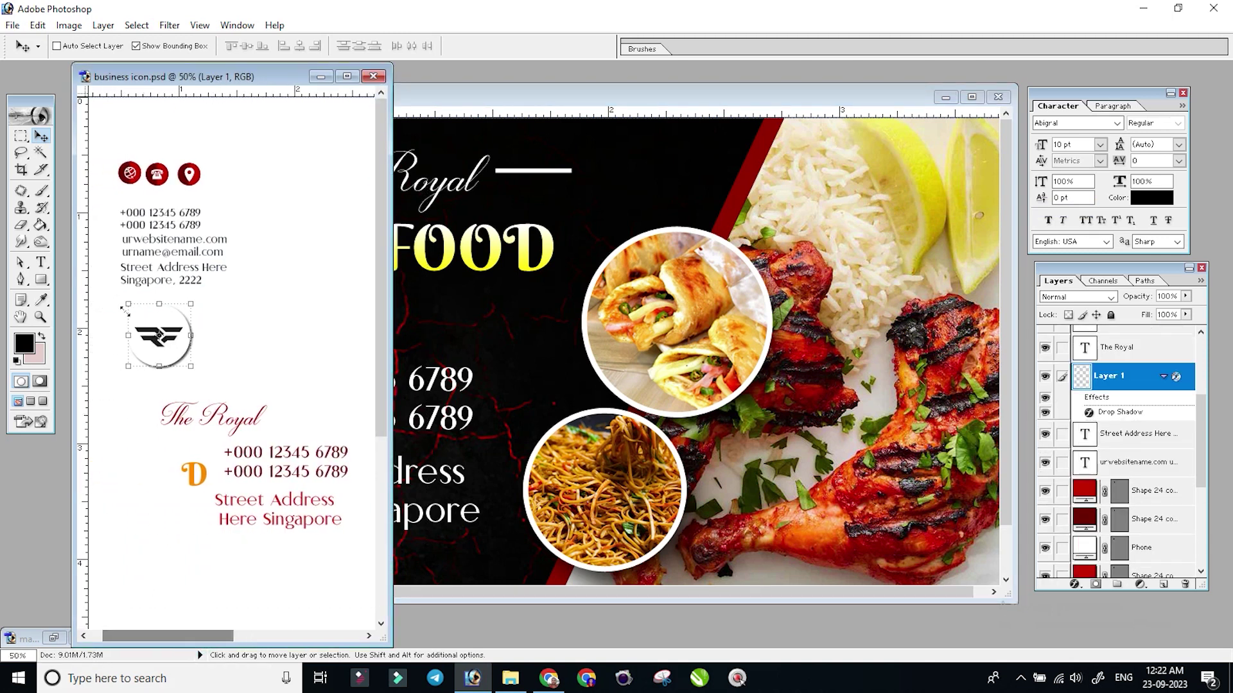
left_click_drag(761, 237, 770, 236)
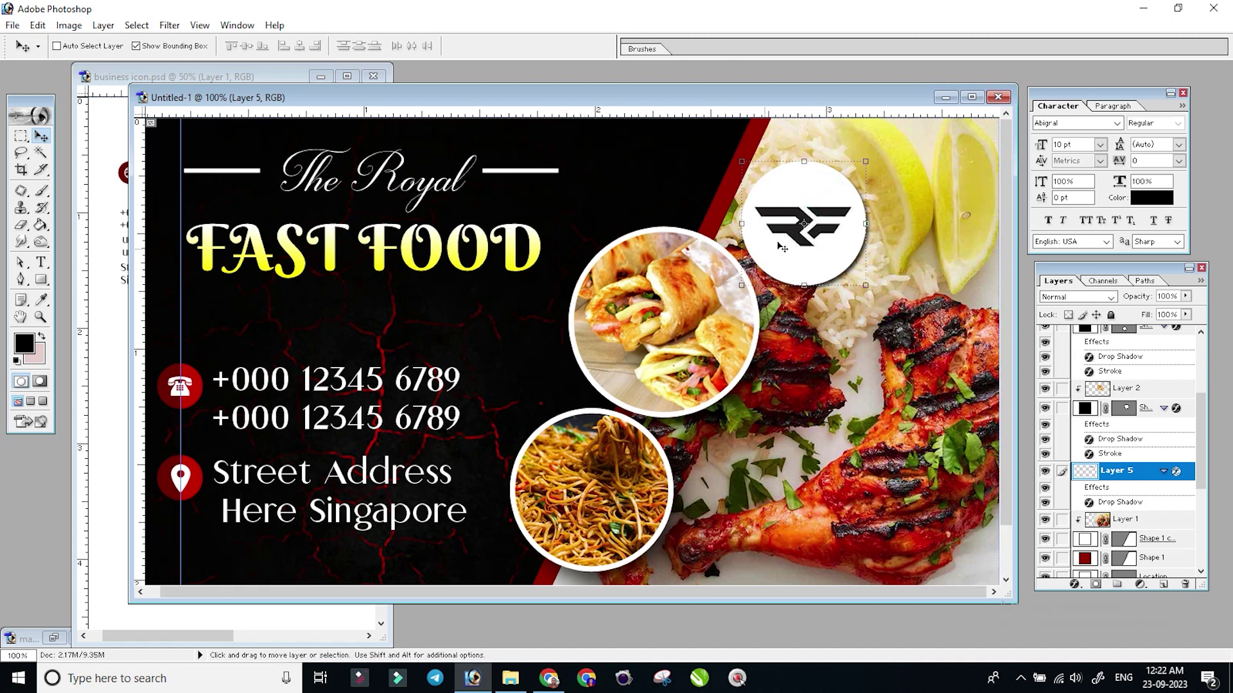
left_click_drag(905, 208, 880, 209)
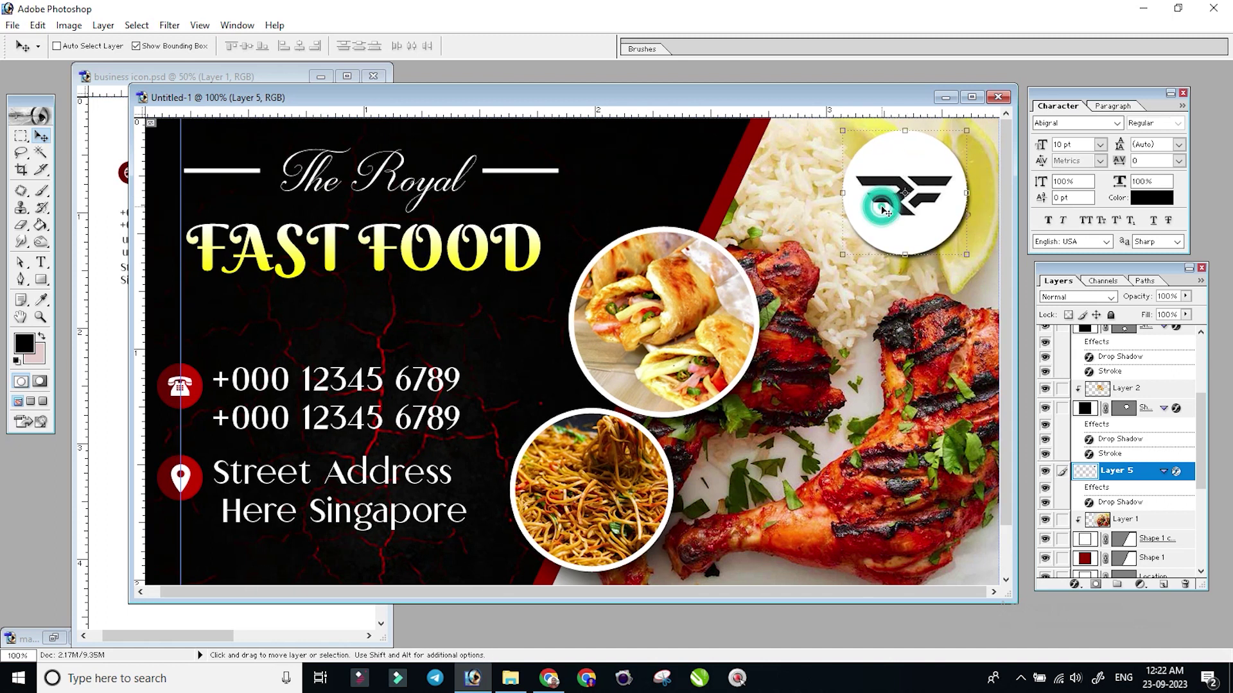
Maximize the card window, fit it on screen, hide extras, and select the Background layer.
key("ctrl+minus")
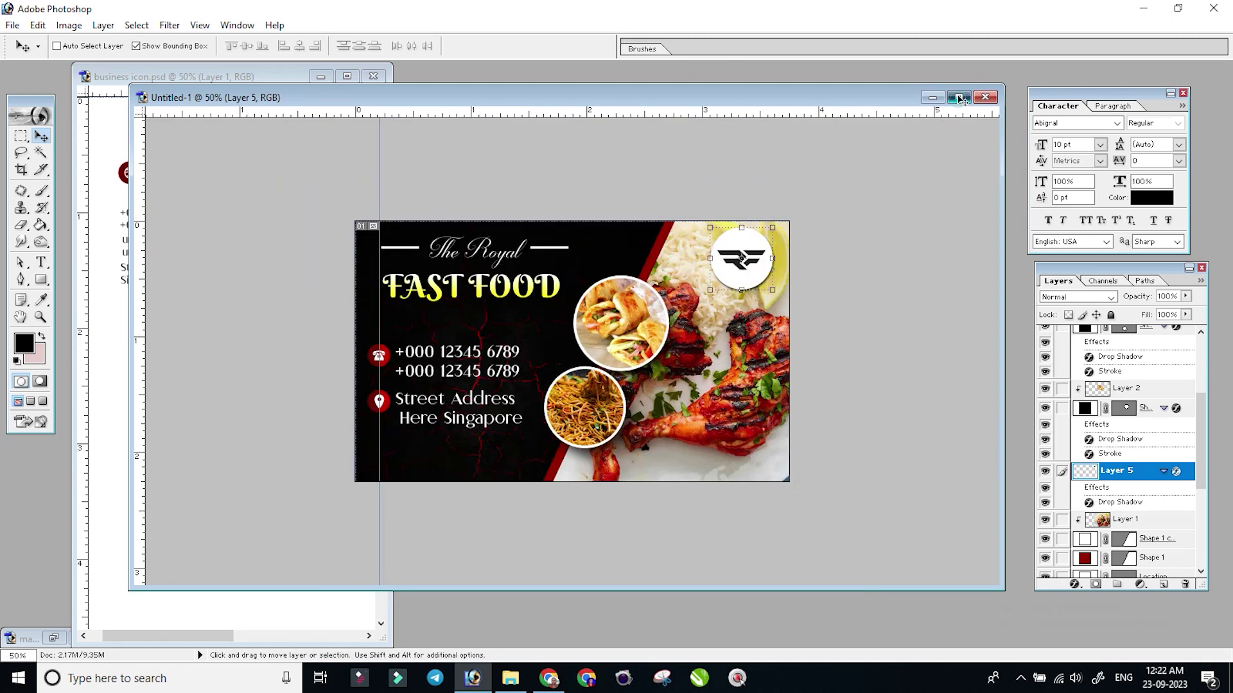
left_click(960, 98)
key("ctrl+0")
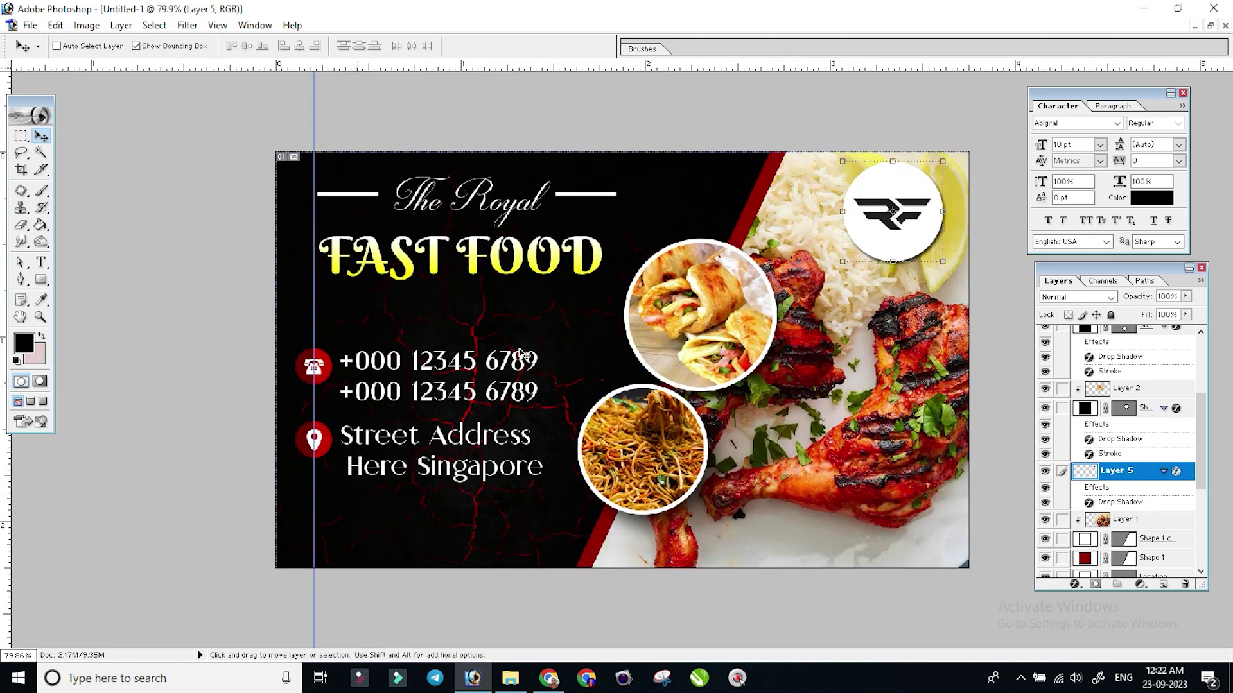
key("ctrl+h")
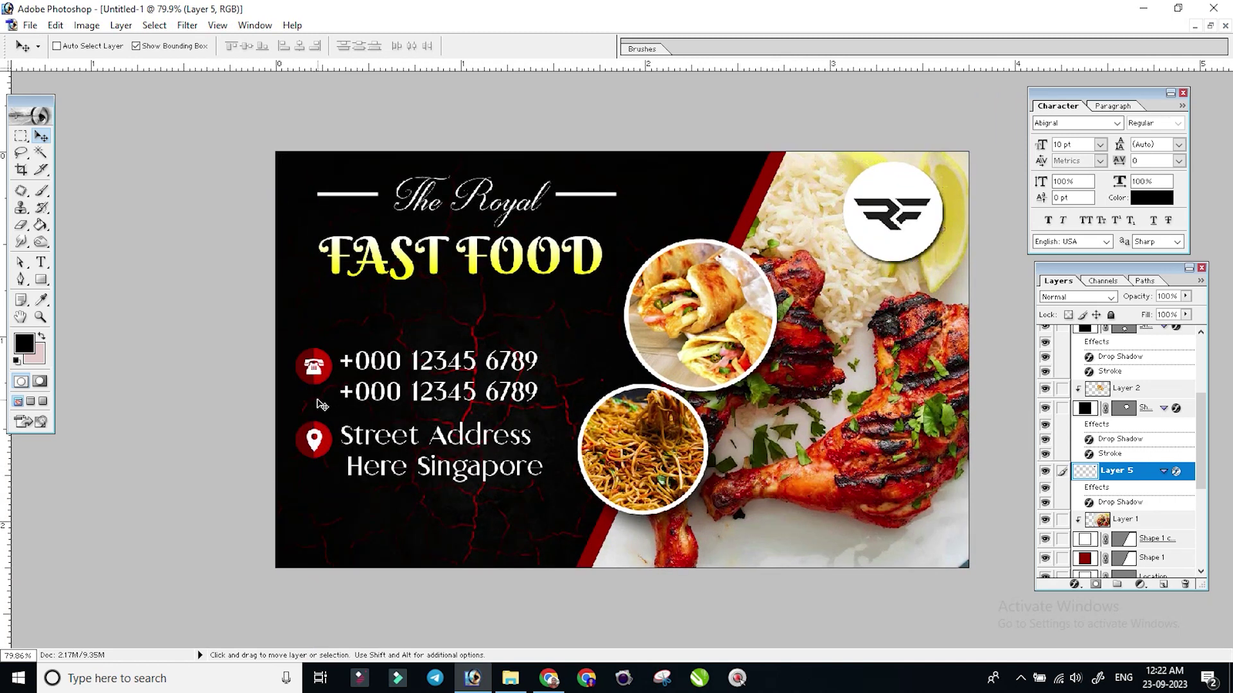
right_click(475, 364)
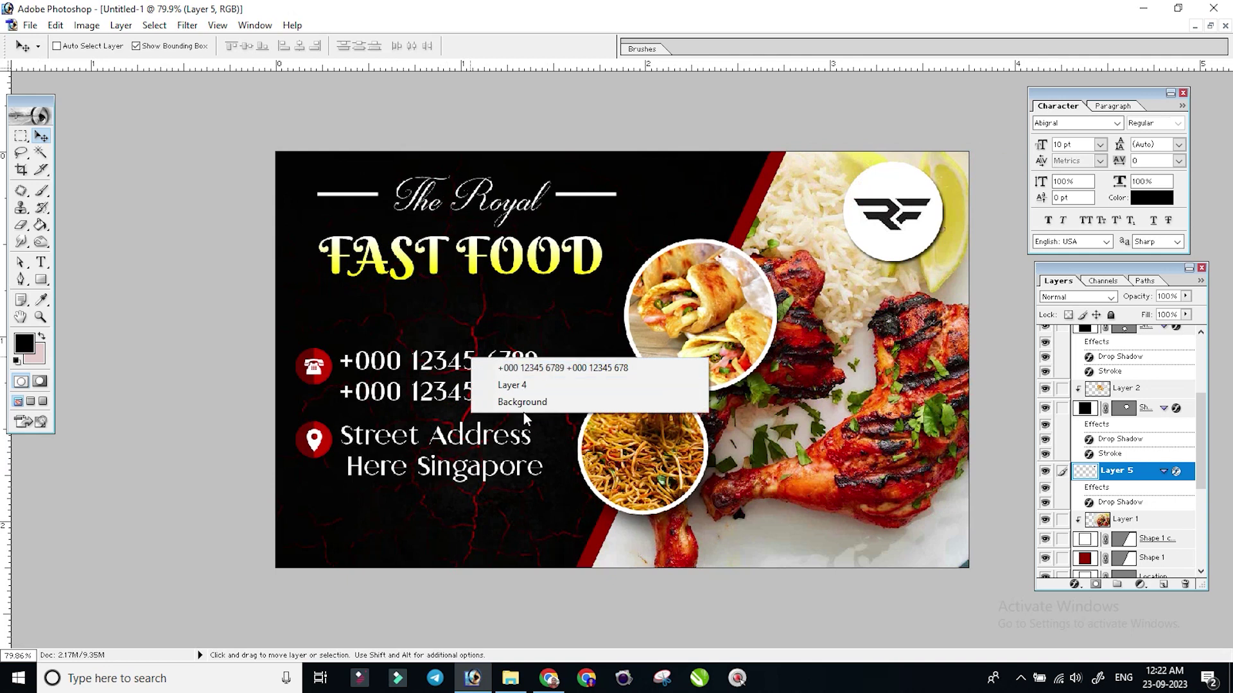
left_click(507, 401)
Save the card as a Photoshop file in the Desktop folder.
scroll(723, 348, "up", 1)
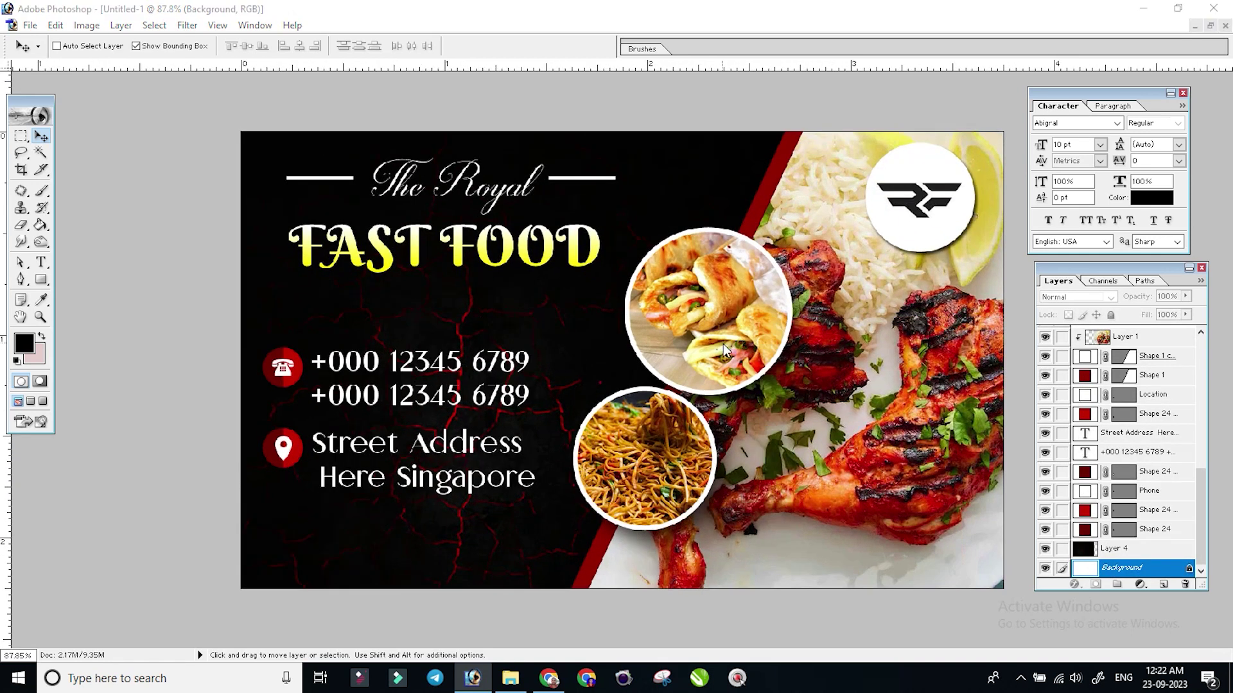
key("ctrl+s")
double_click(221, 450)
left_click(36, 119)
type("hsss")
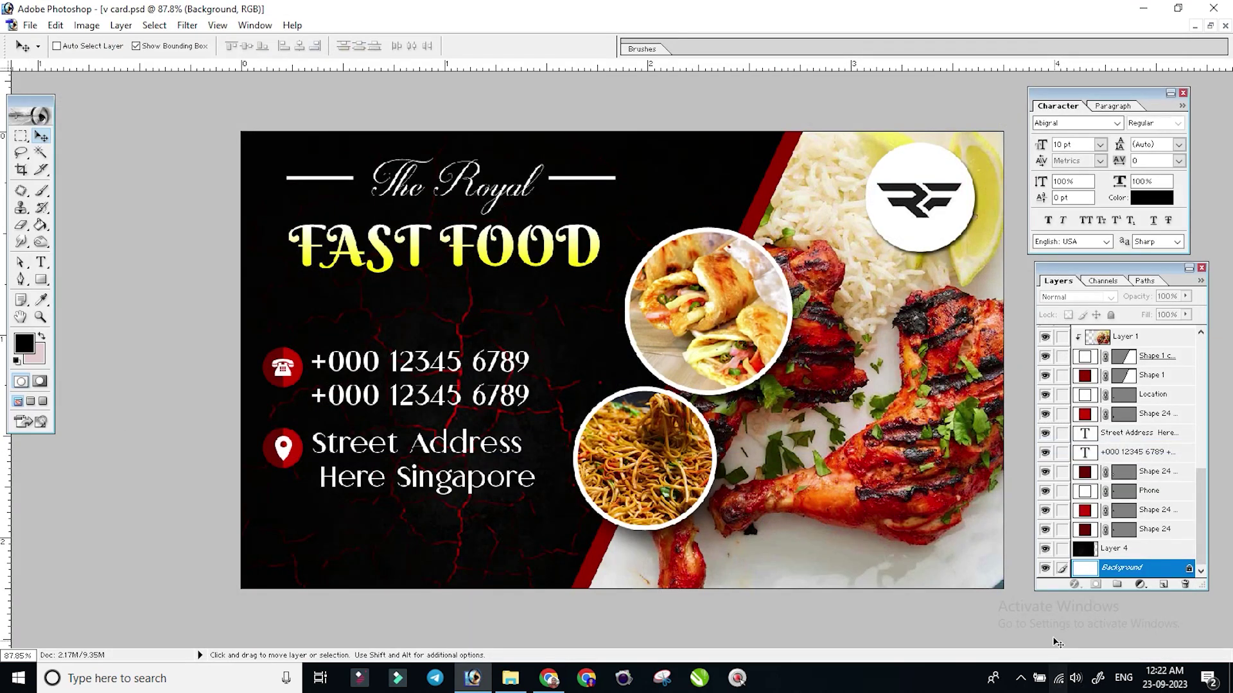
left_click(1020, 677)
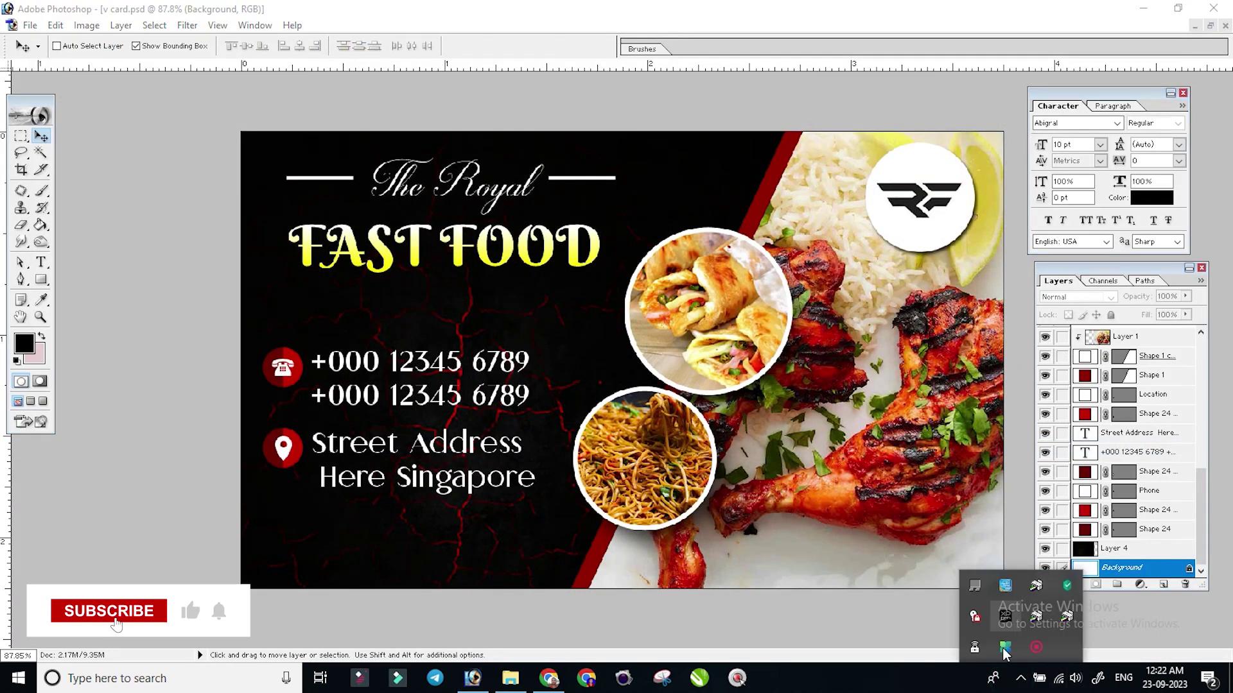
left_click(1036, 647)
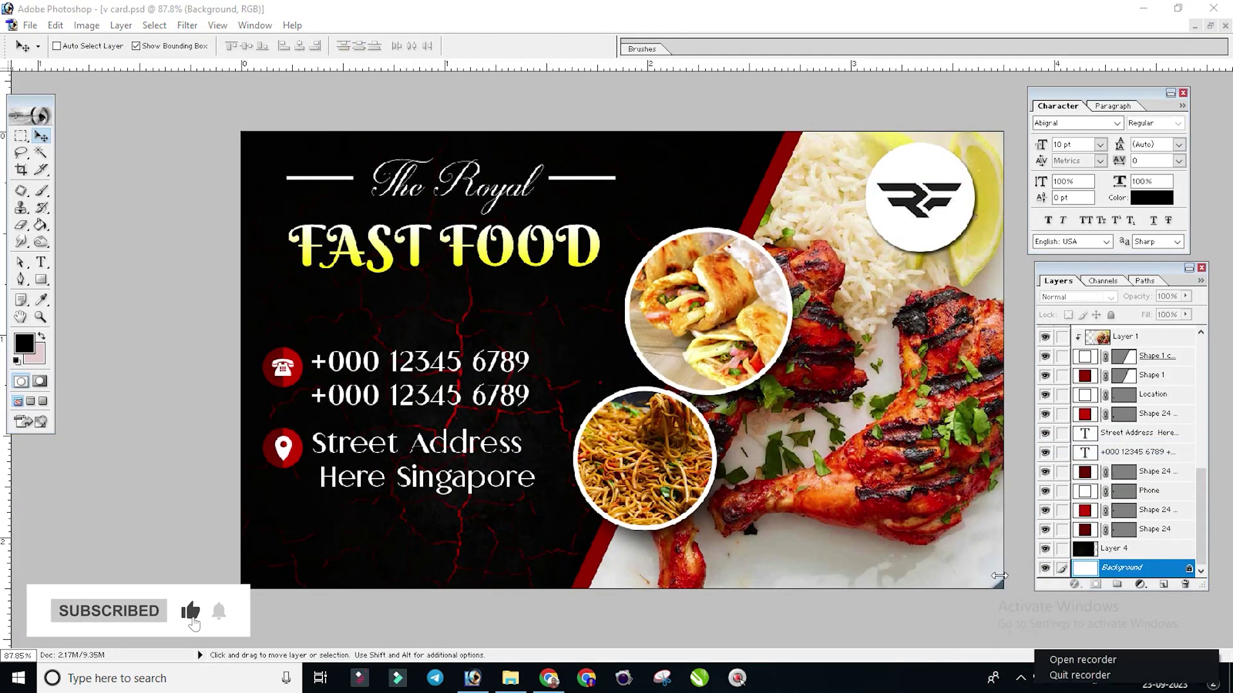
left_click(1095, 661)
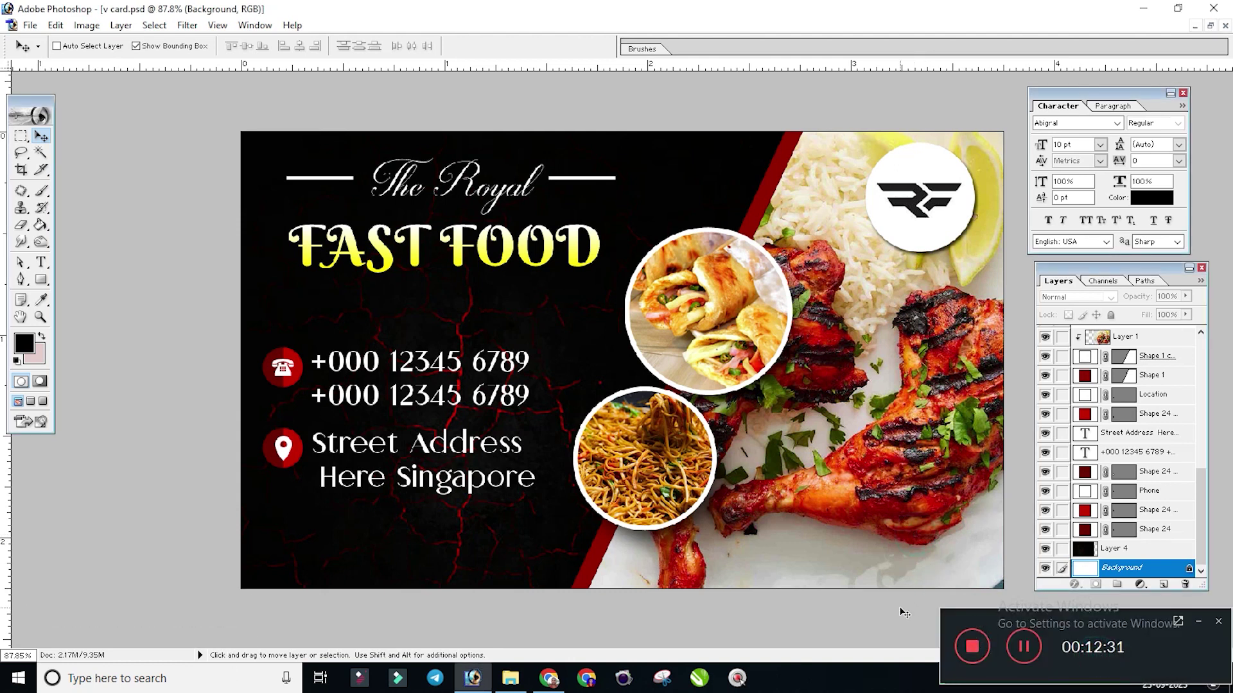
left_click(1198, 623)
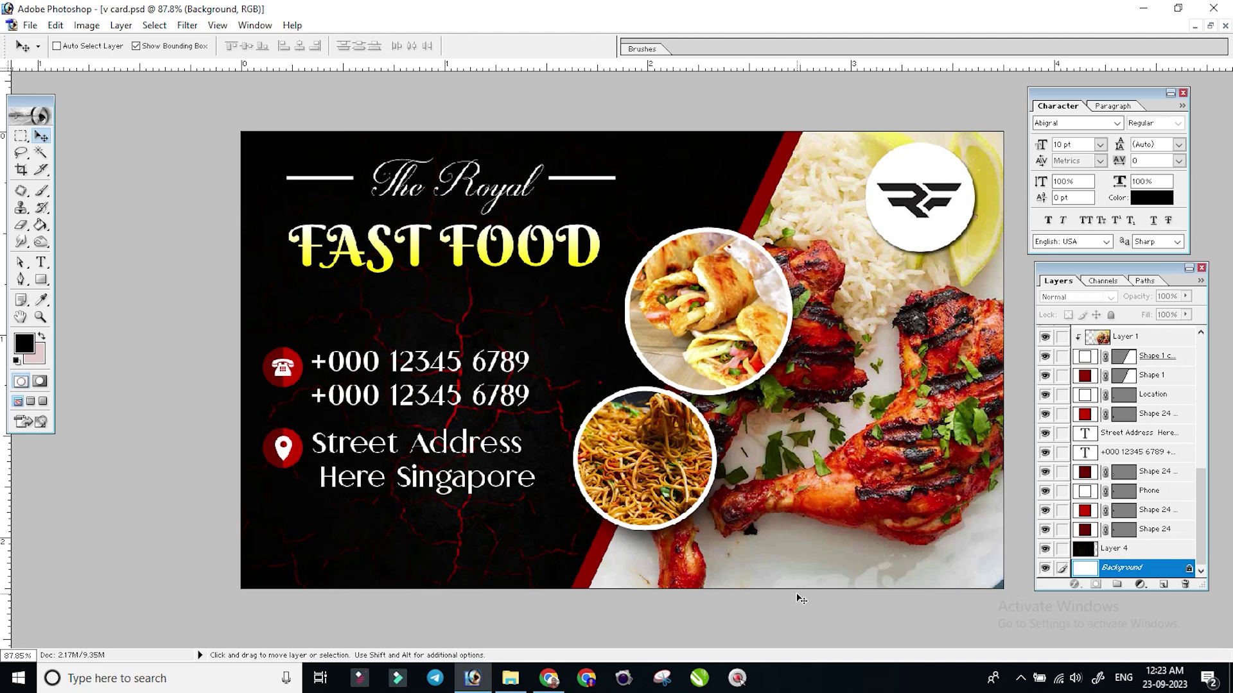
Select the RF logo layer sitting above the food photo.
right_click(906, 216)
left_click(916, 222)
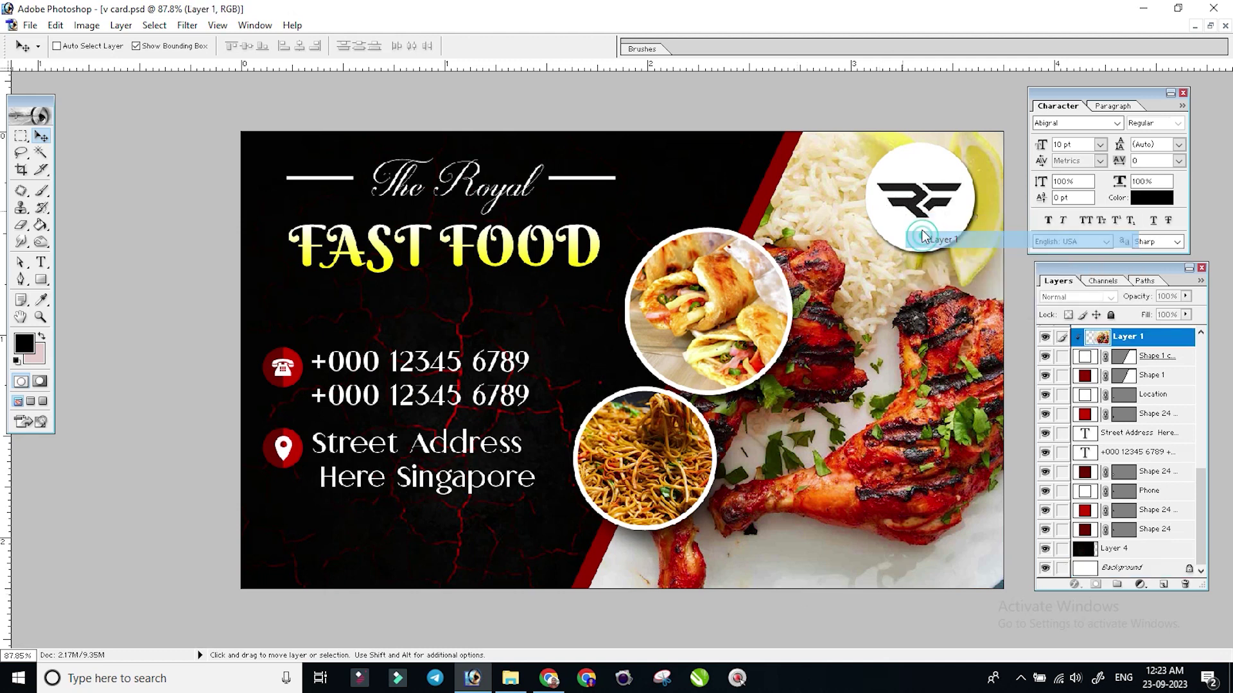
right_click(916, 222)
left_click(918, 225)
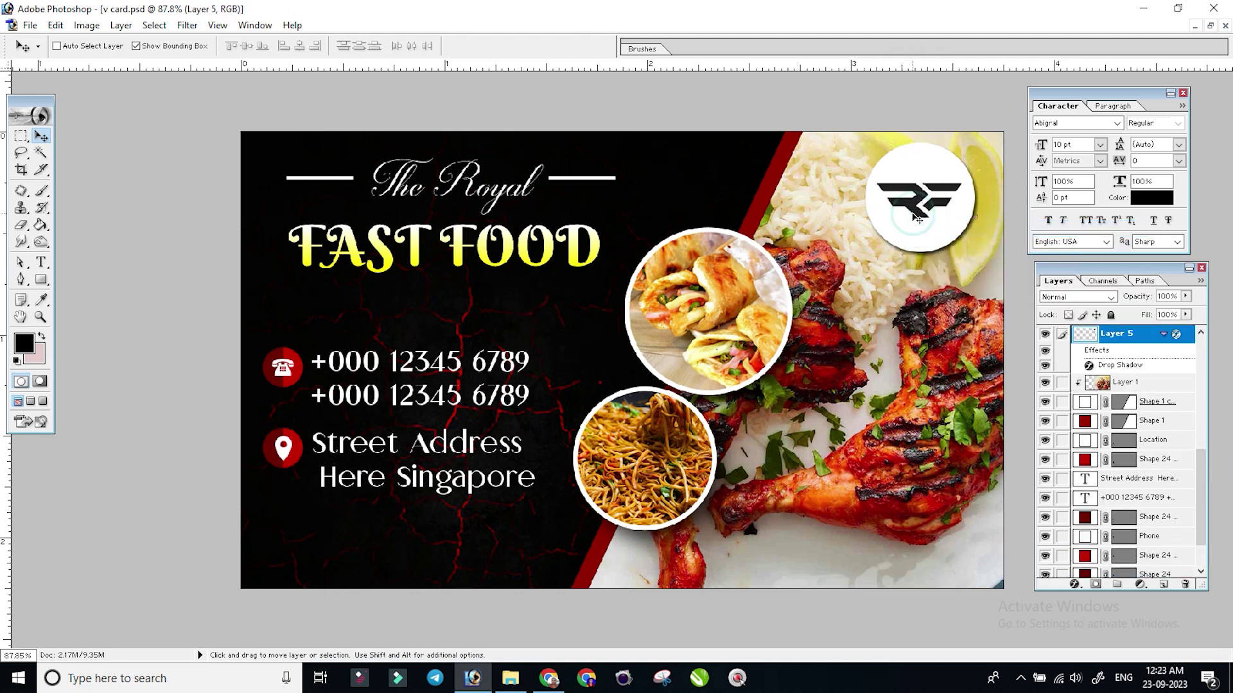